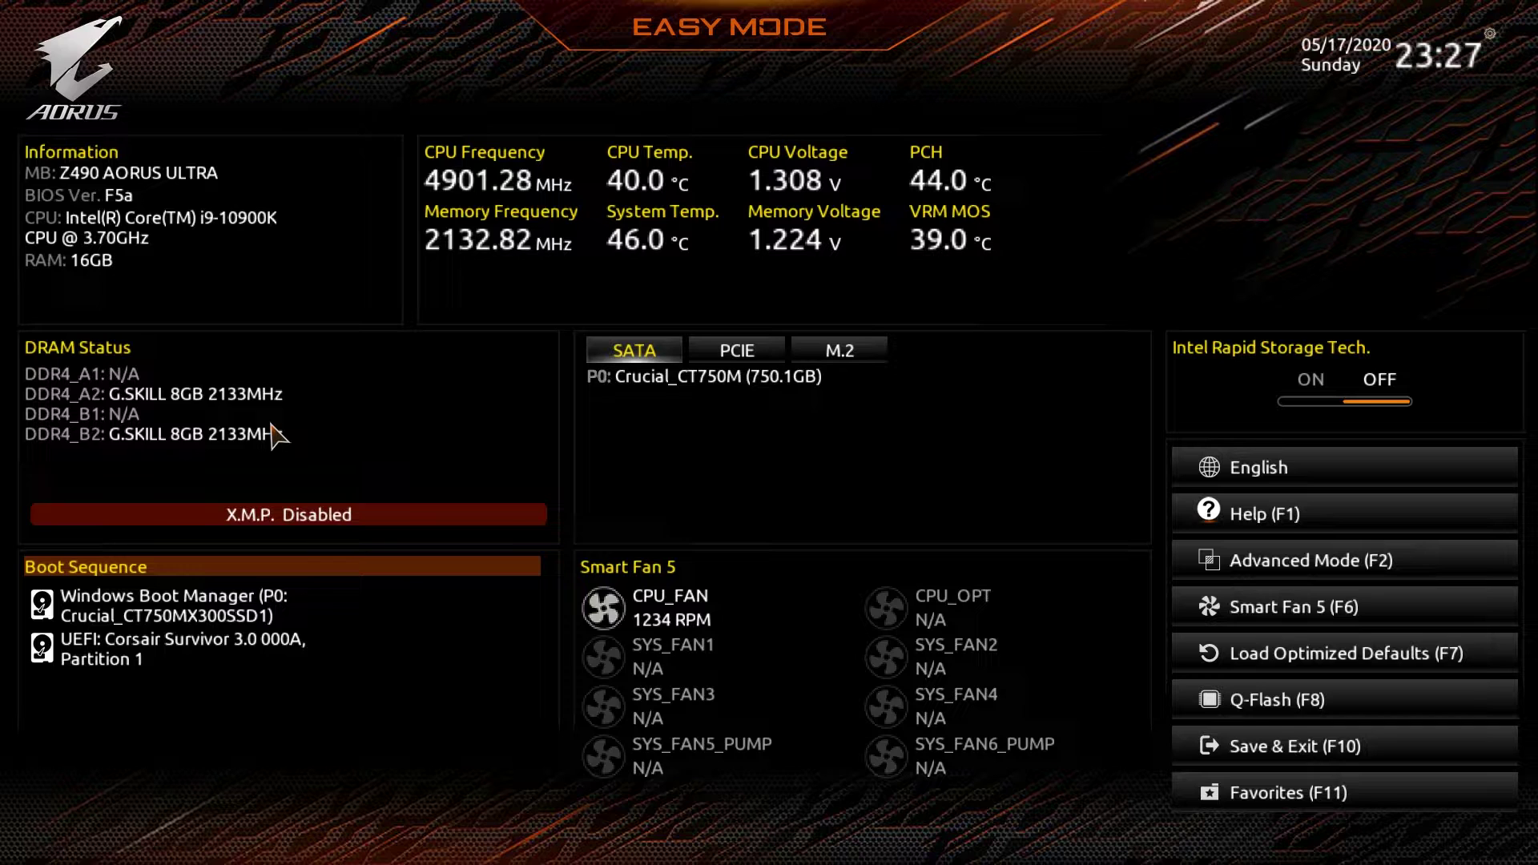
Step: Cycle the X.M.P. setting through Profile1 and leave it Disabled
click(320, 513)
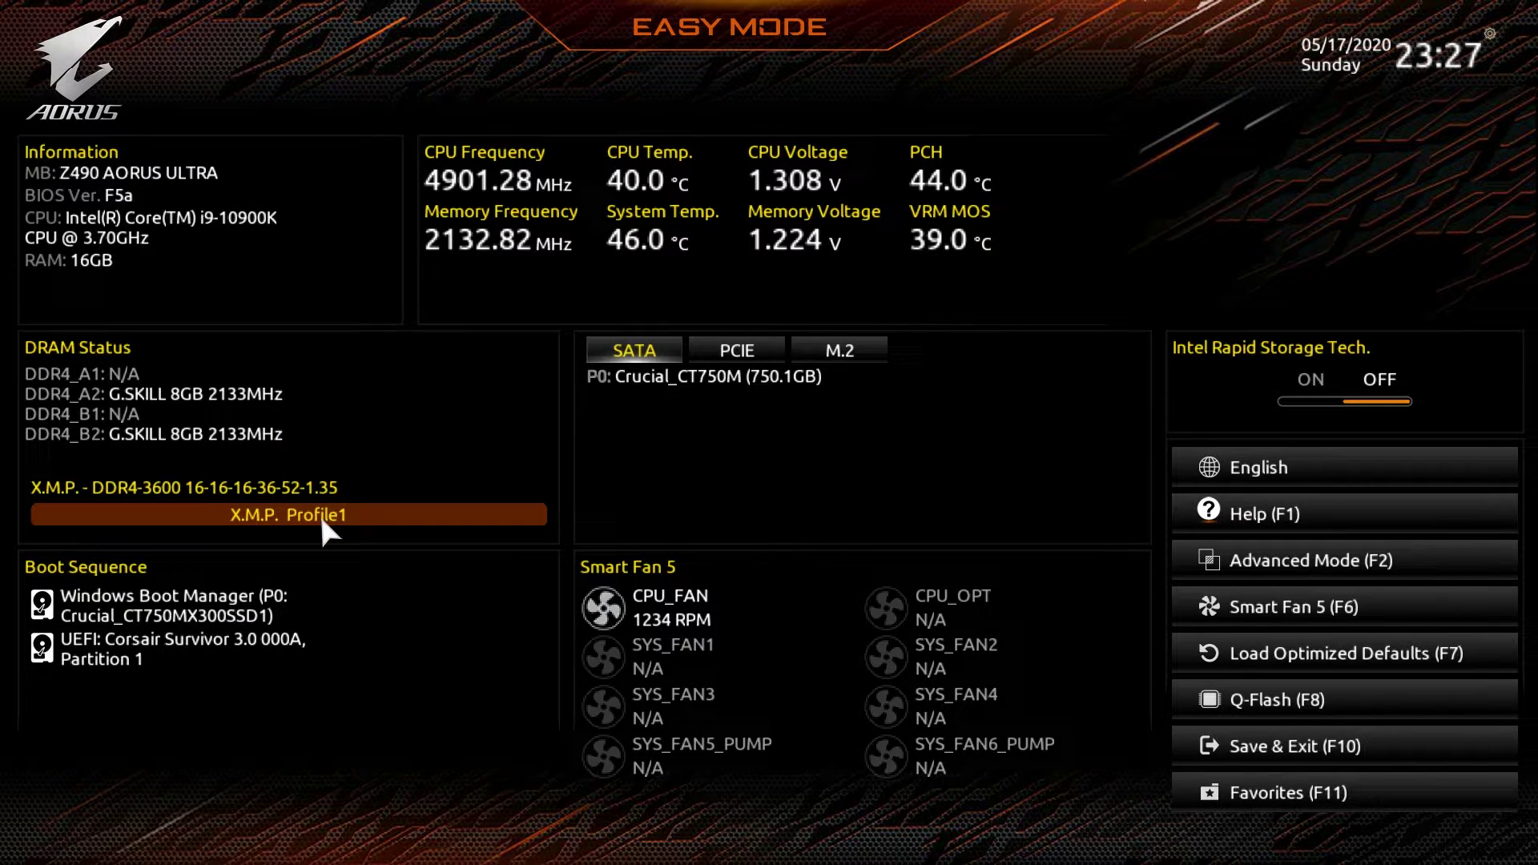
click(319, 513)
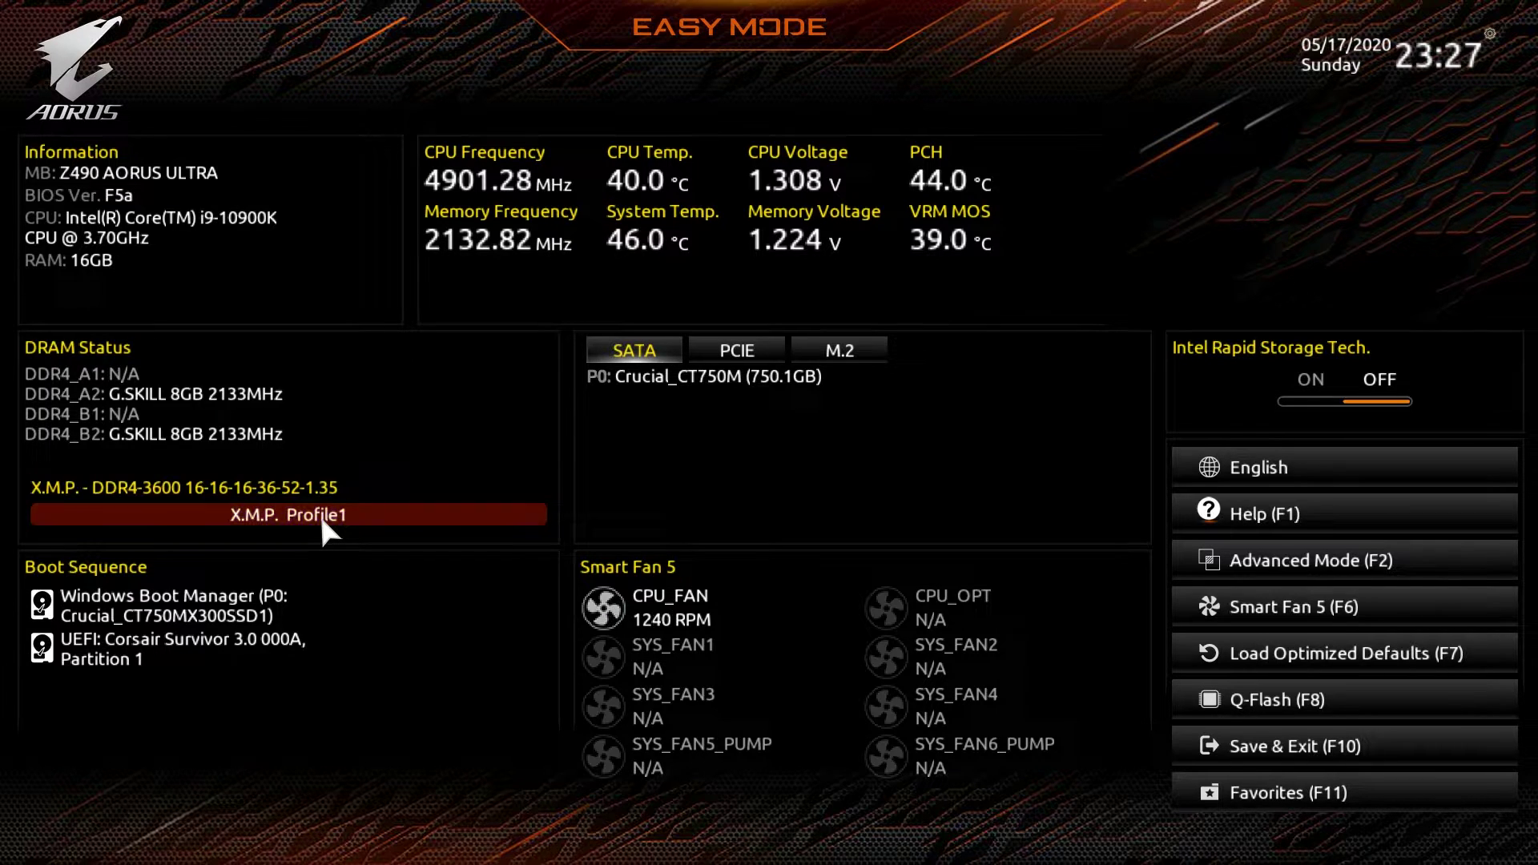
click(320, 513)
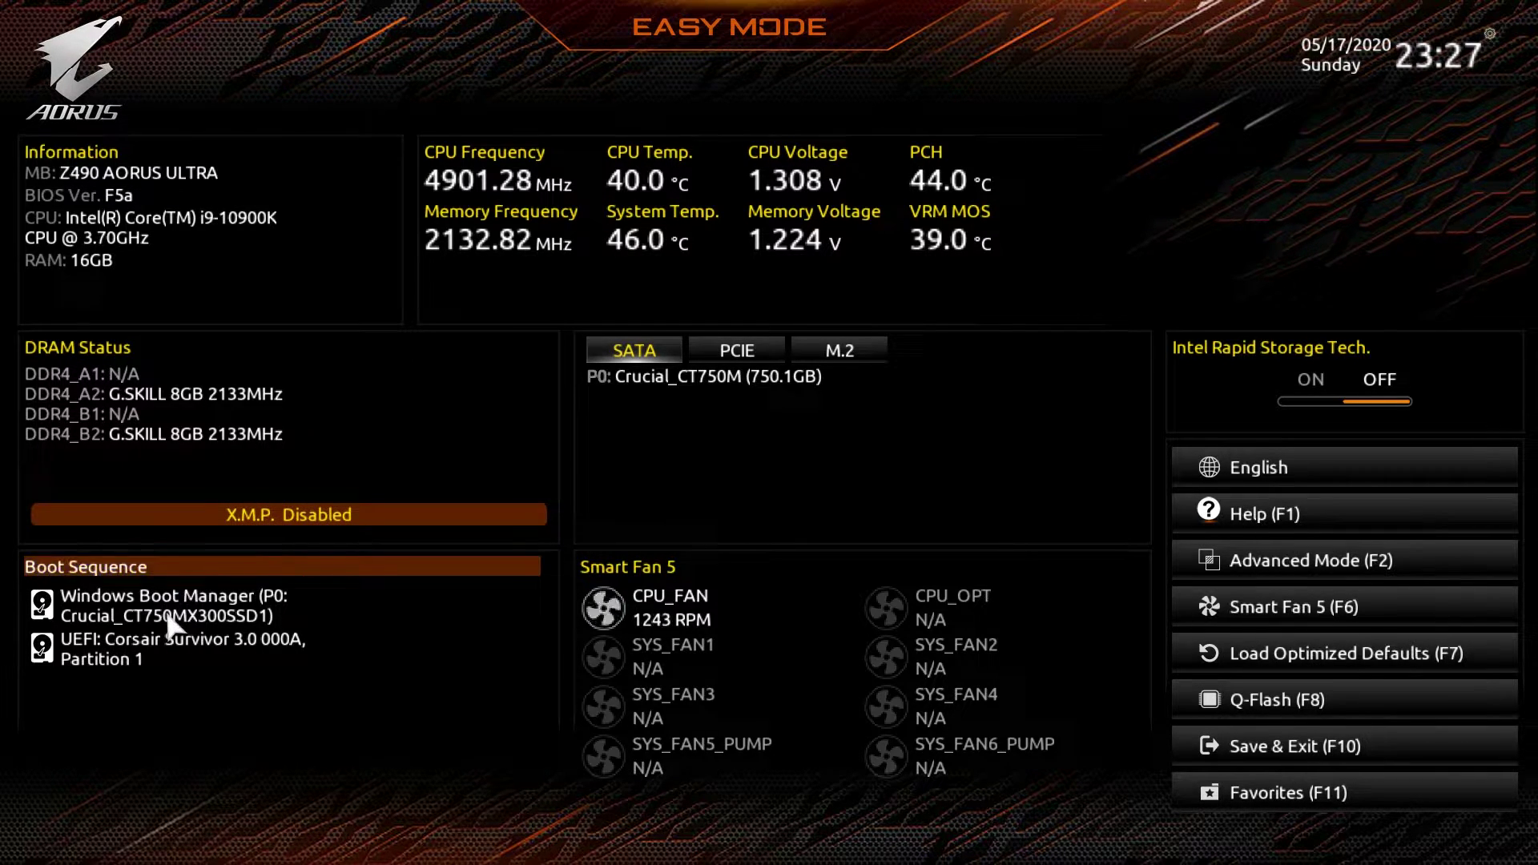
Step: View the full boot order list and try moving the Corsair drive to first boot entry
click(152, 592)
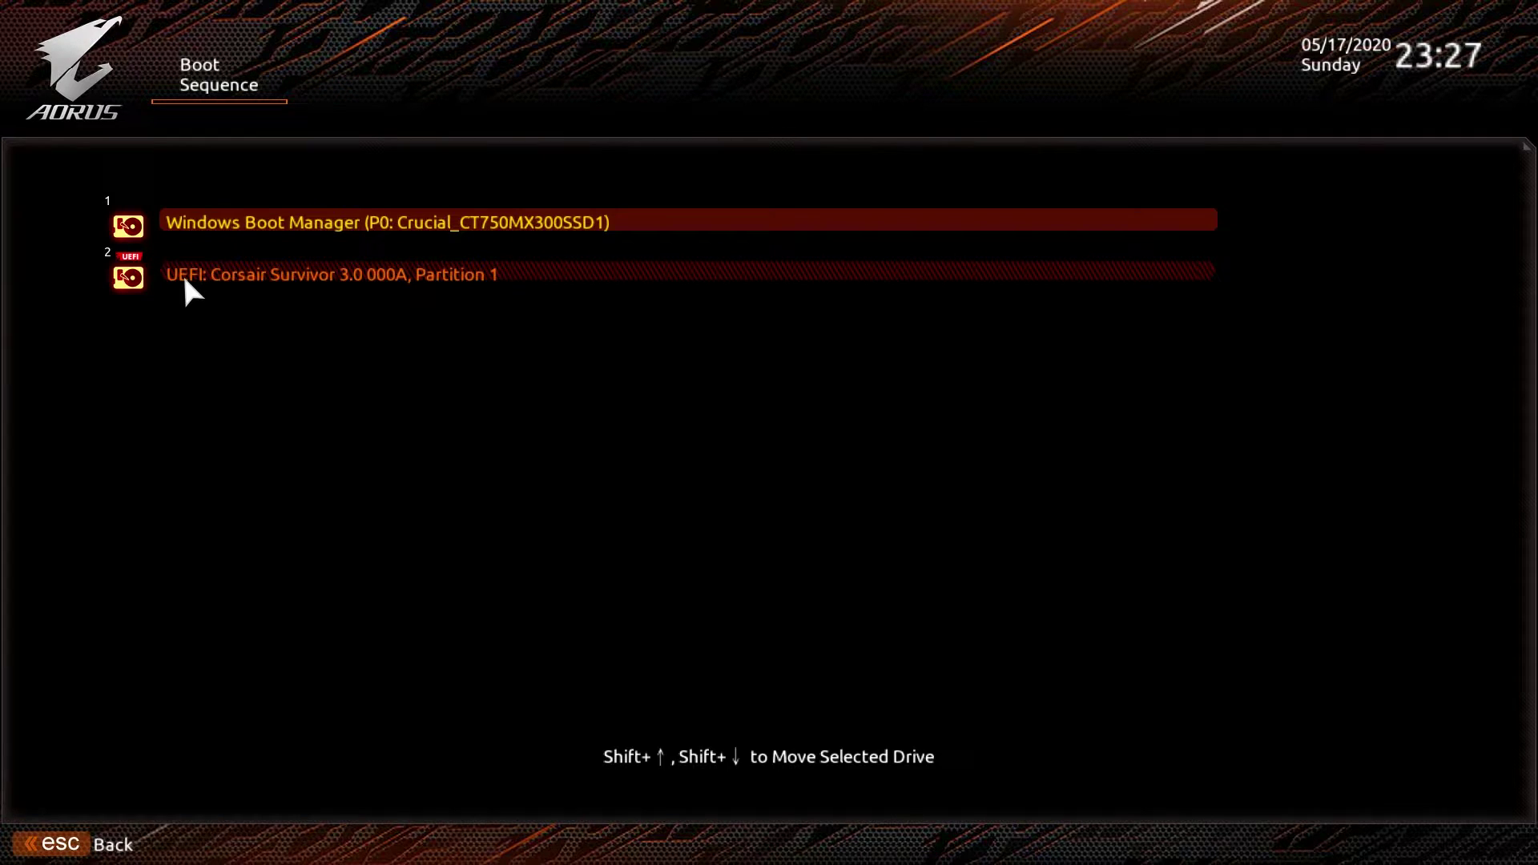
mouse_move(123, 275)
mouse_down()
mouse_move(124, 226)
mouse_move(127, 332)
mouse_move(125, 283)
mouse_up()
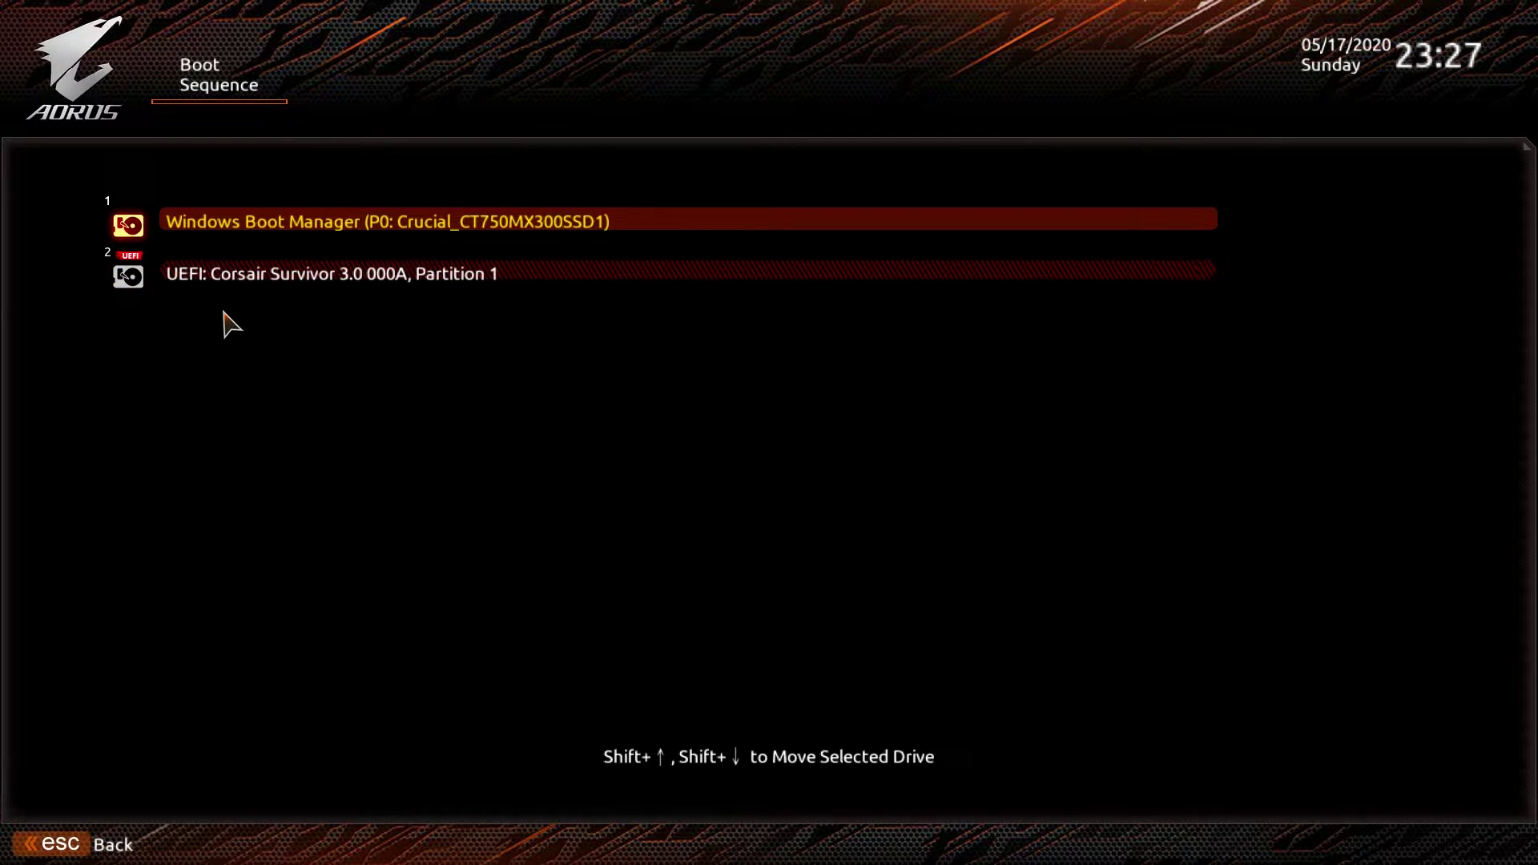
key(Escape)
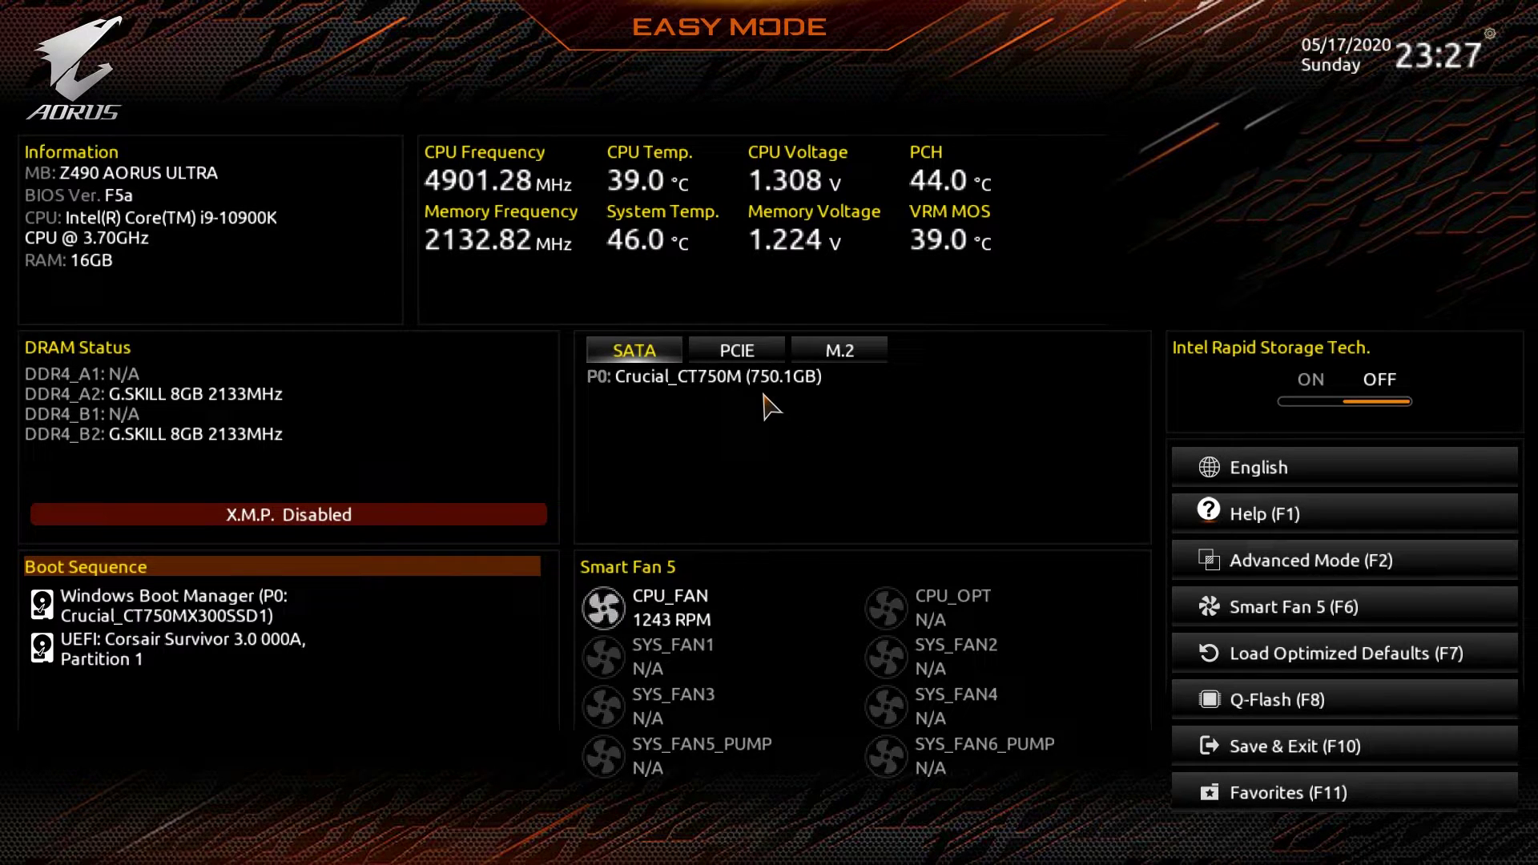
Step: Show the PCIe slot devices, the M.2 slots with the NVMe drive, then the SATA drives
click(753, 350)
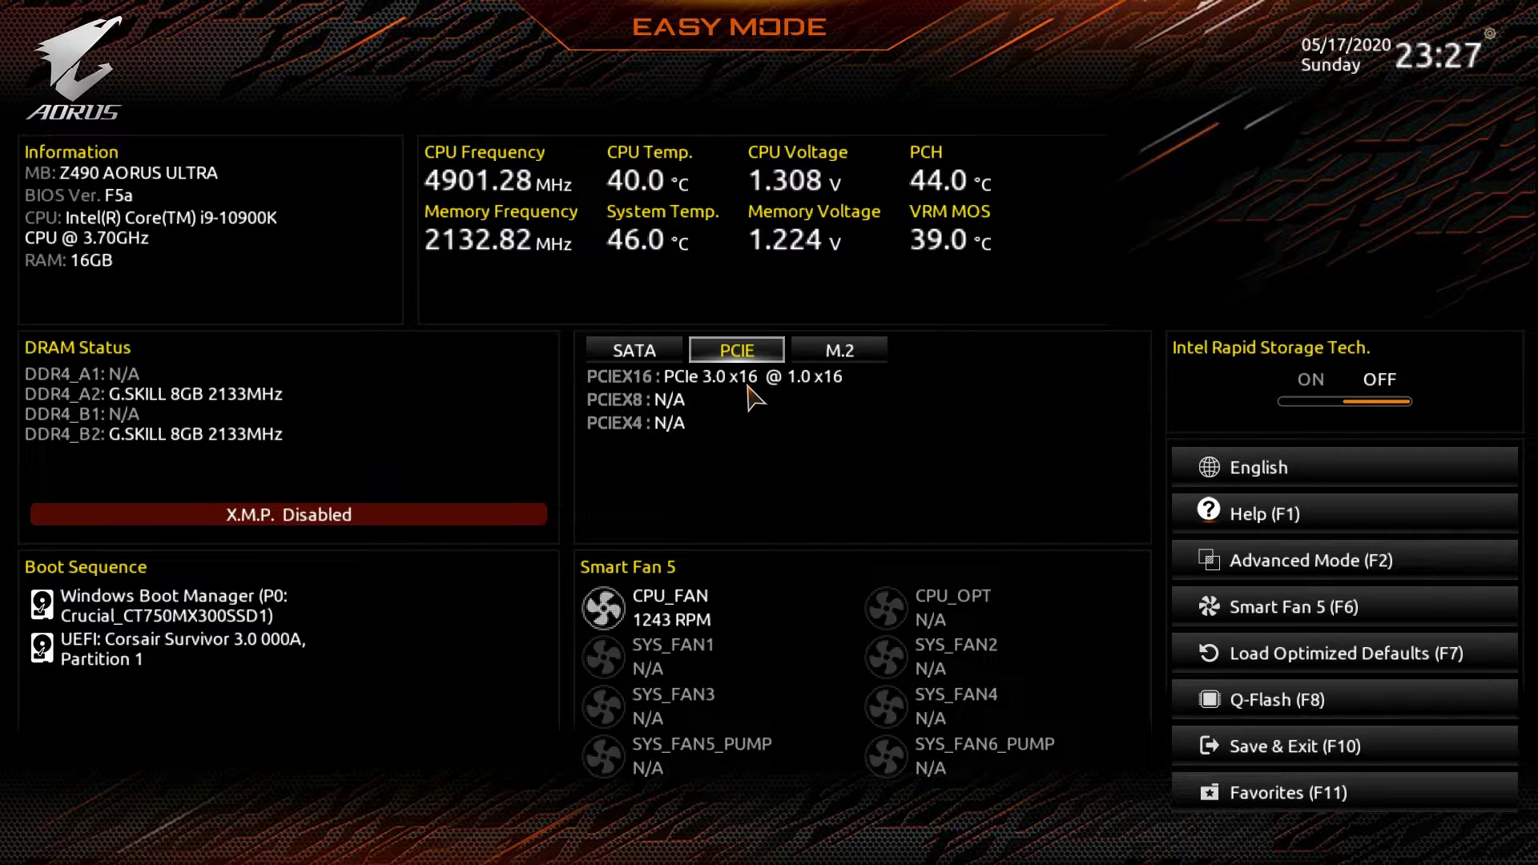
click(841, 352)
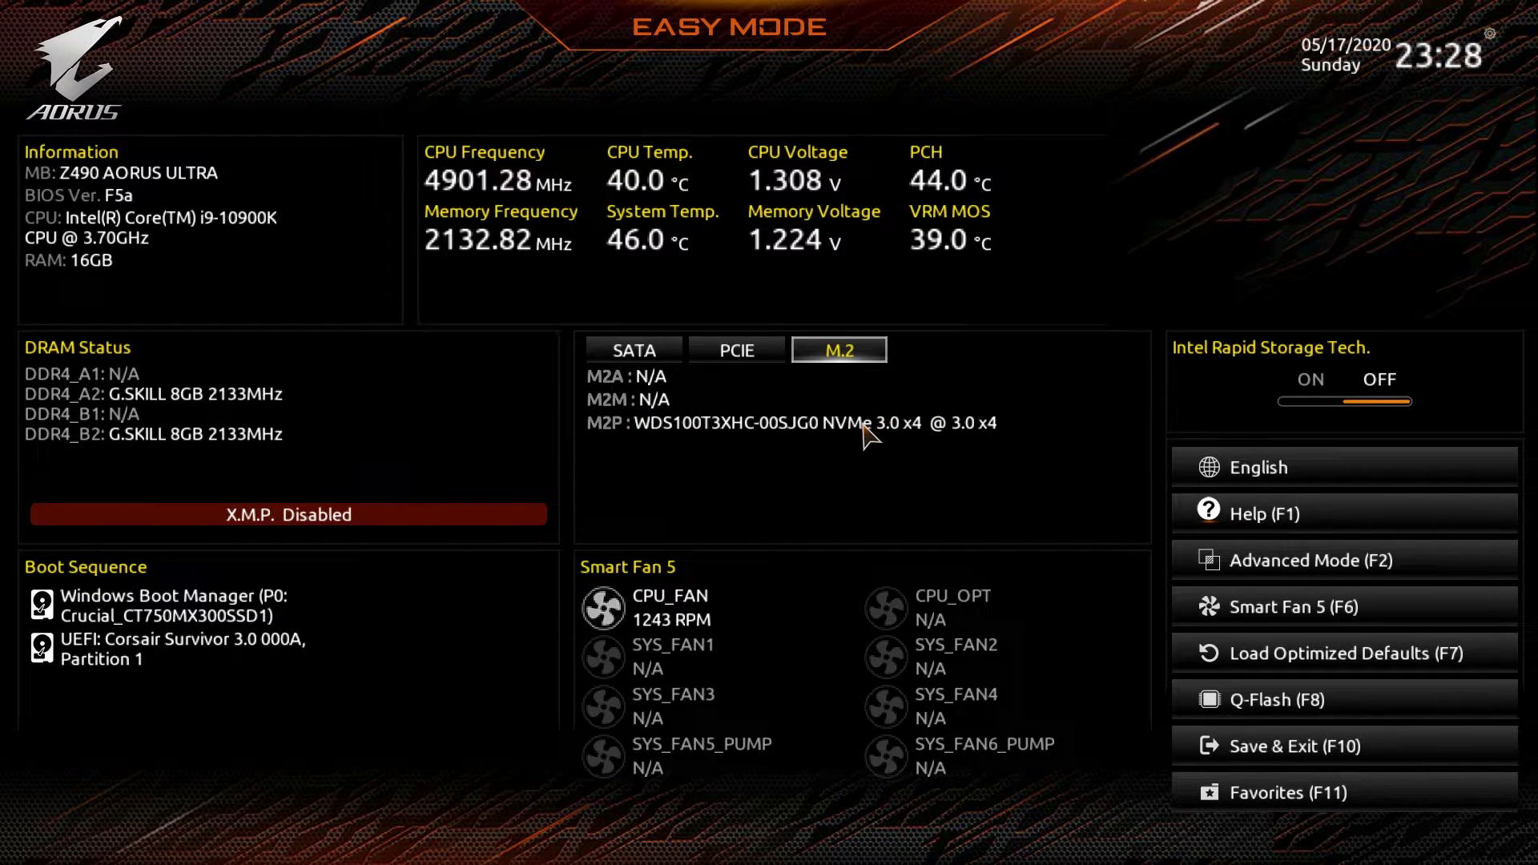
click(645, 359)
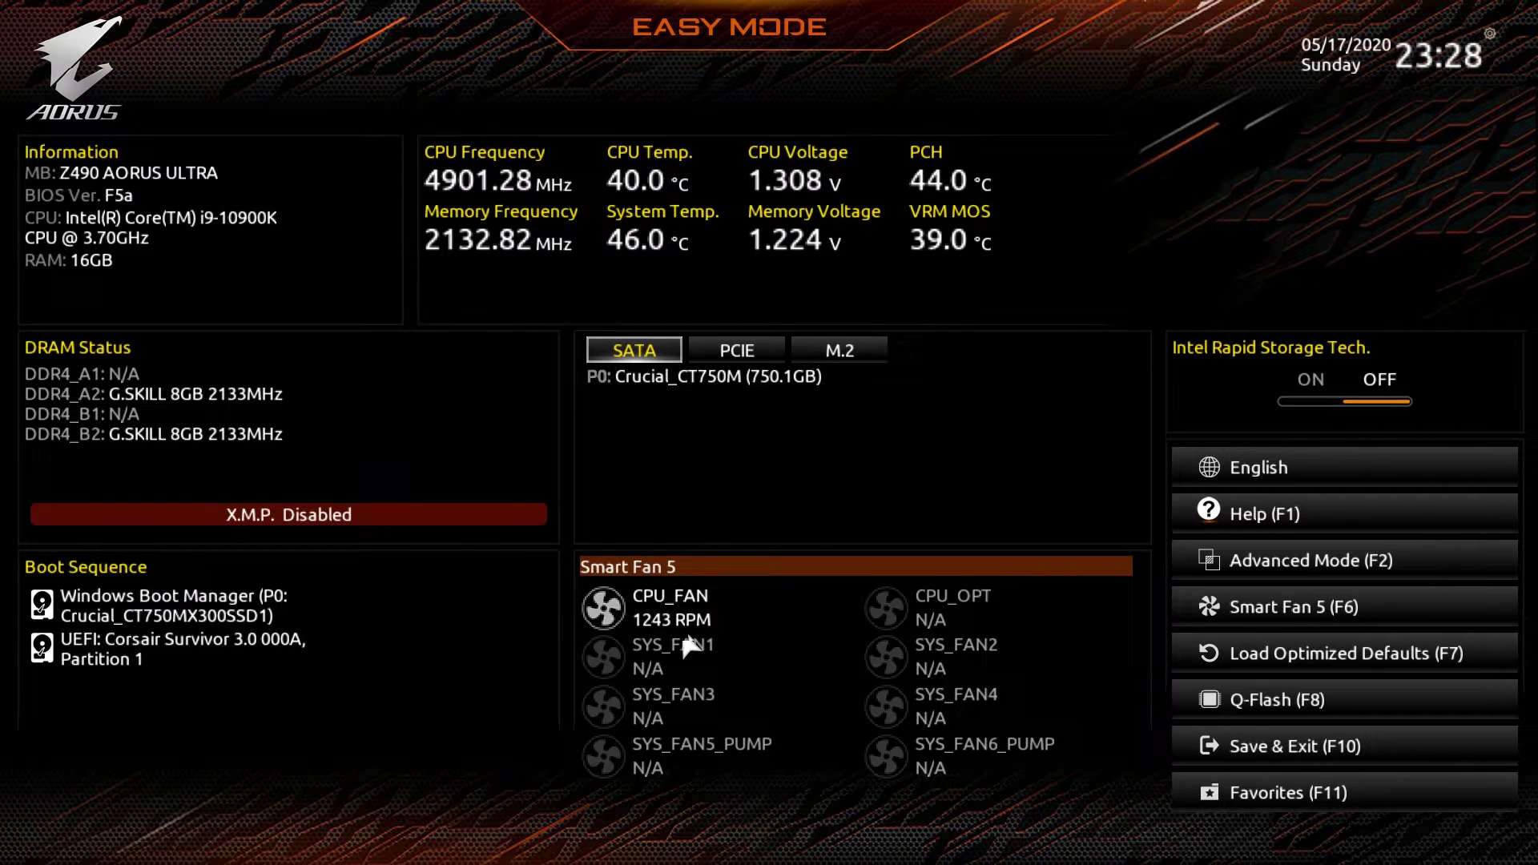
Step: Check the Smart Fan 5 fan curve page, keeping CPU FAN as the monitored fan
click(686, 569)
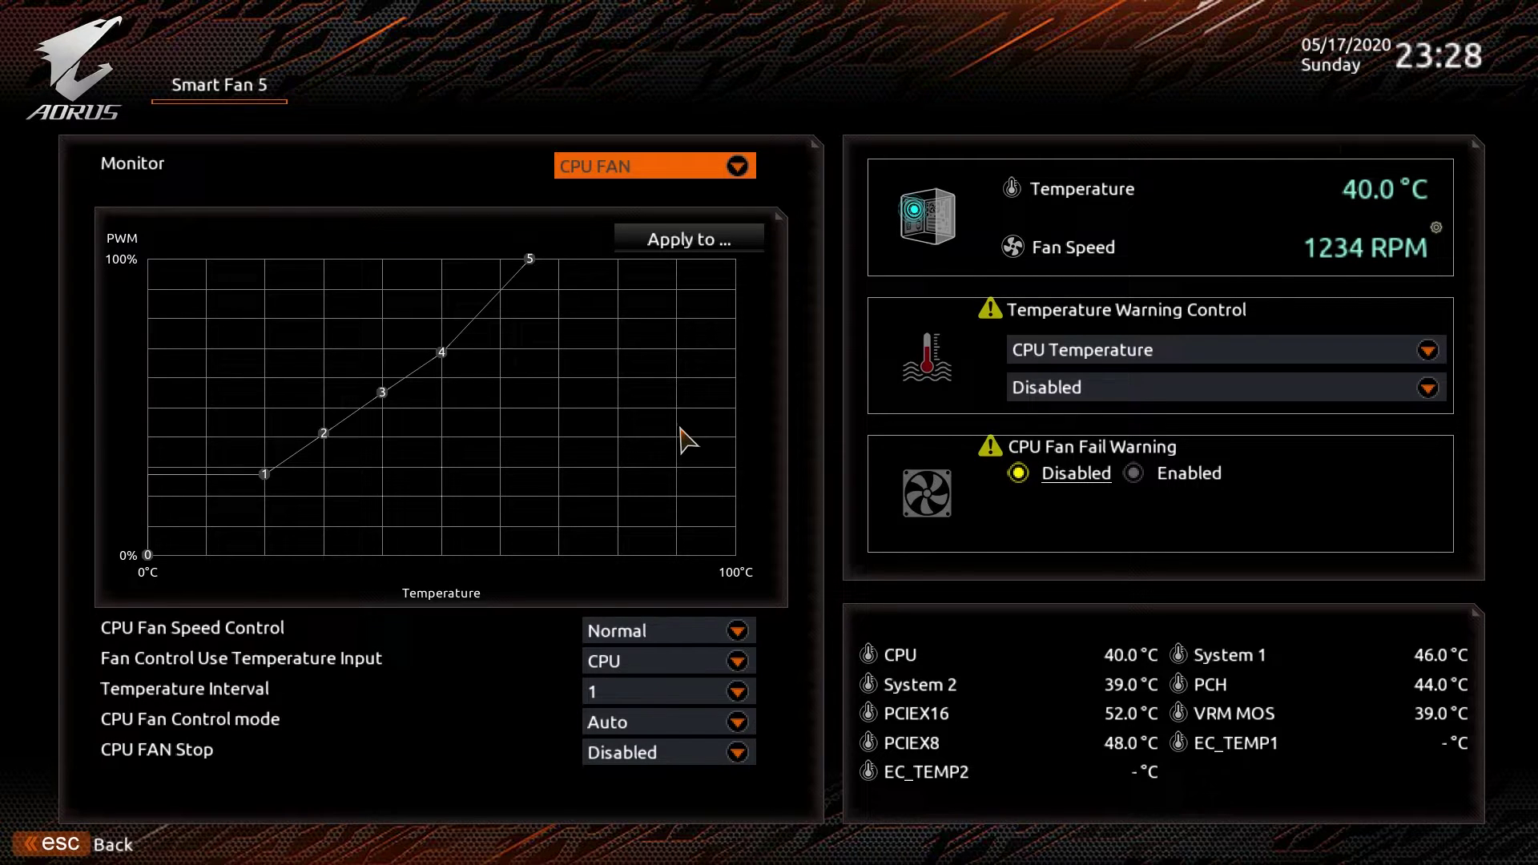
click(733, 165)
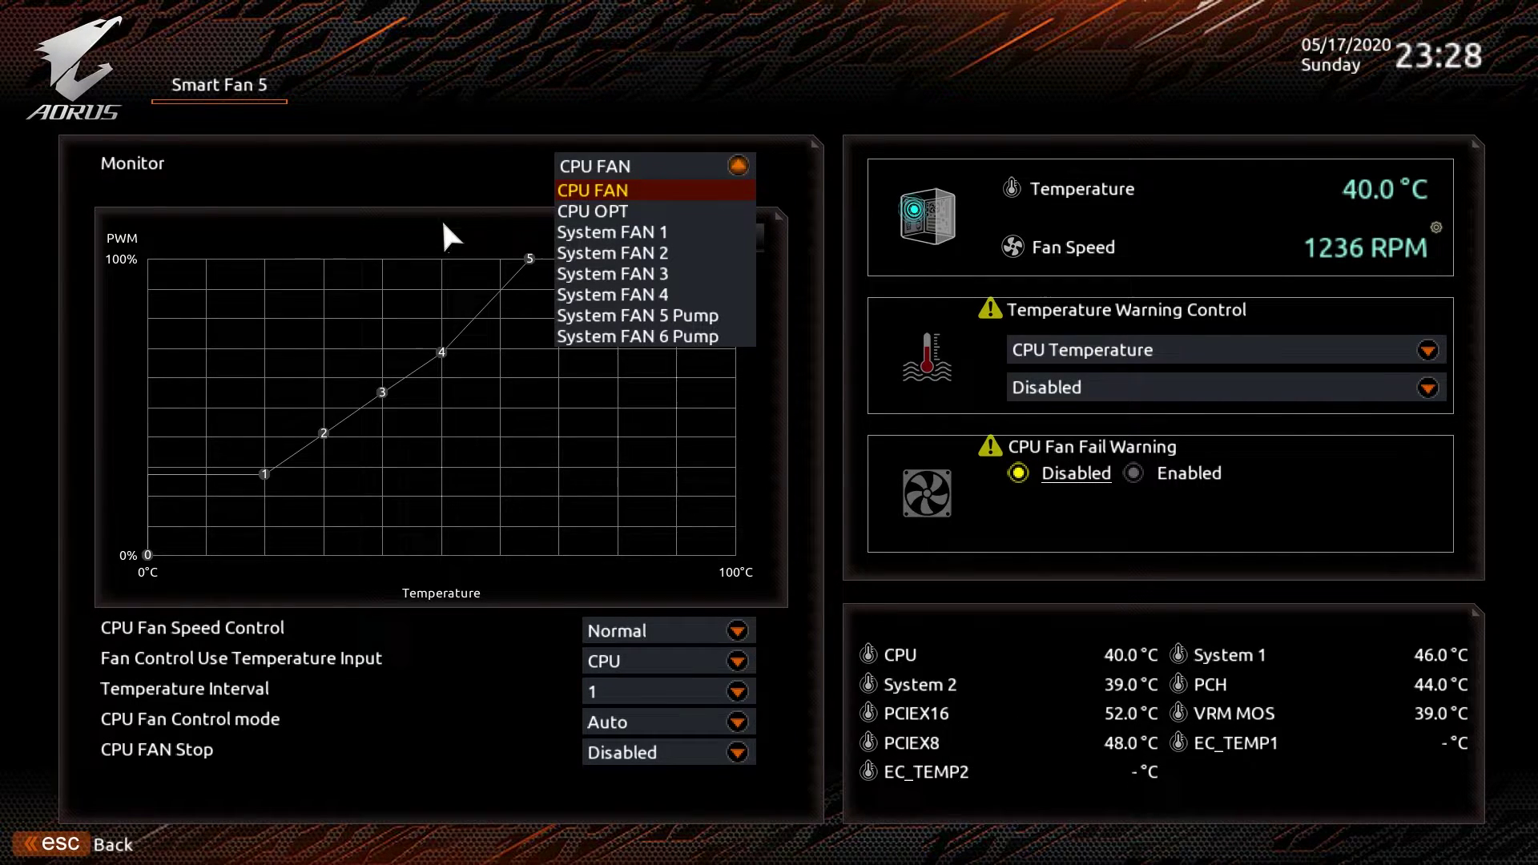
click(426, 94)
key(Escape)
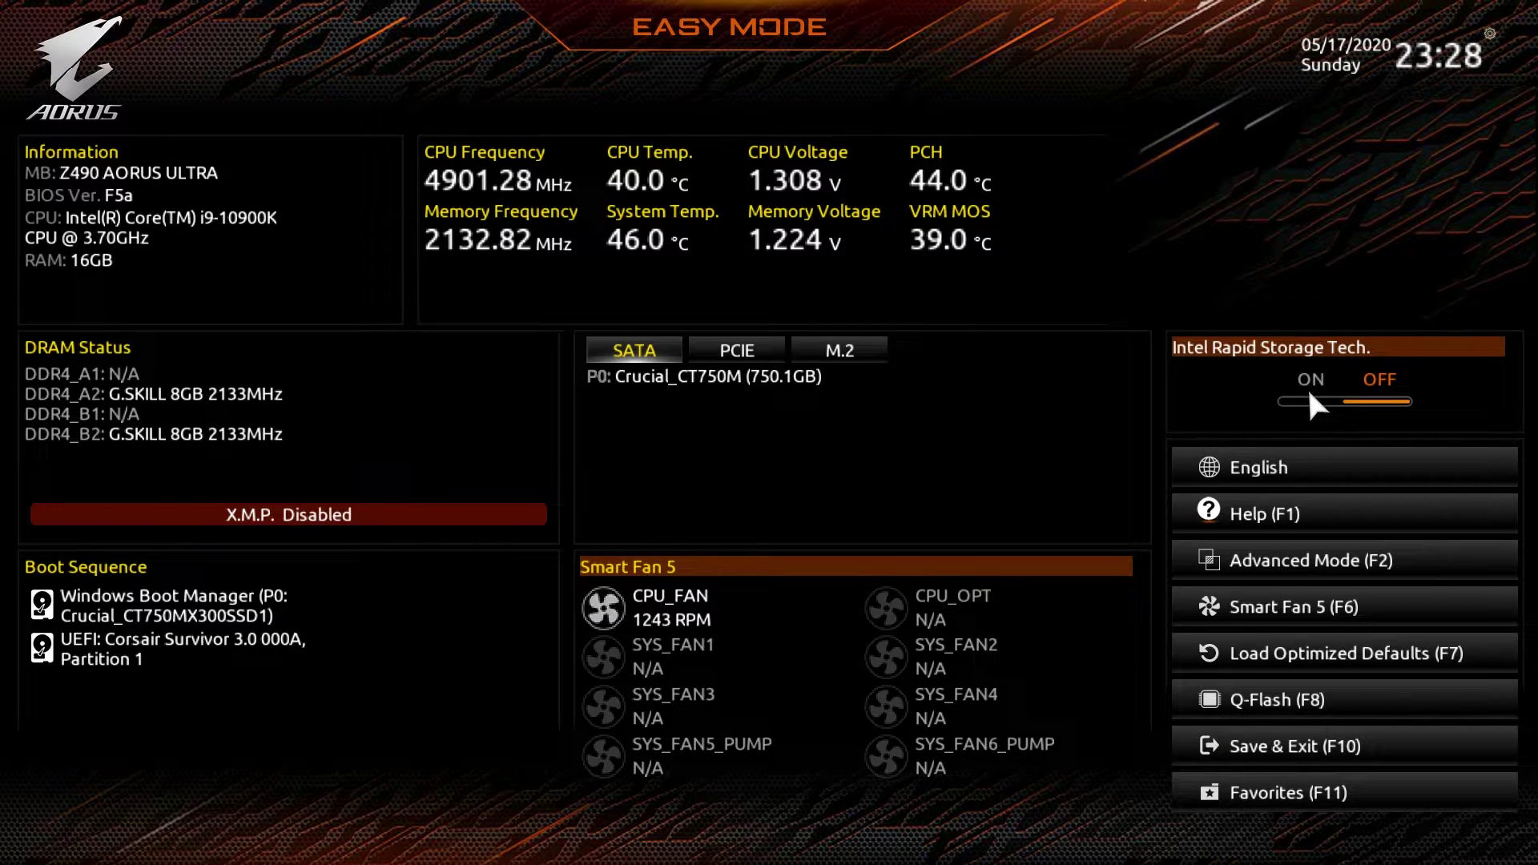
Step: View the hotkey help, then toggle between Easy Mode and the Advanced Mode Favorites page
click(1282, 503)
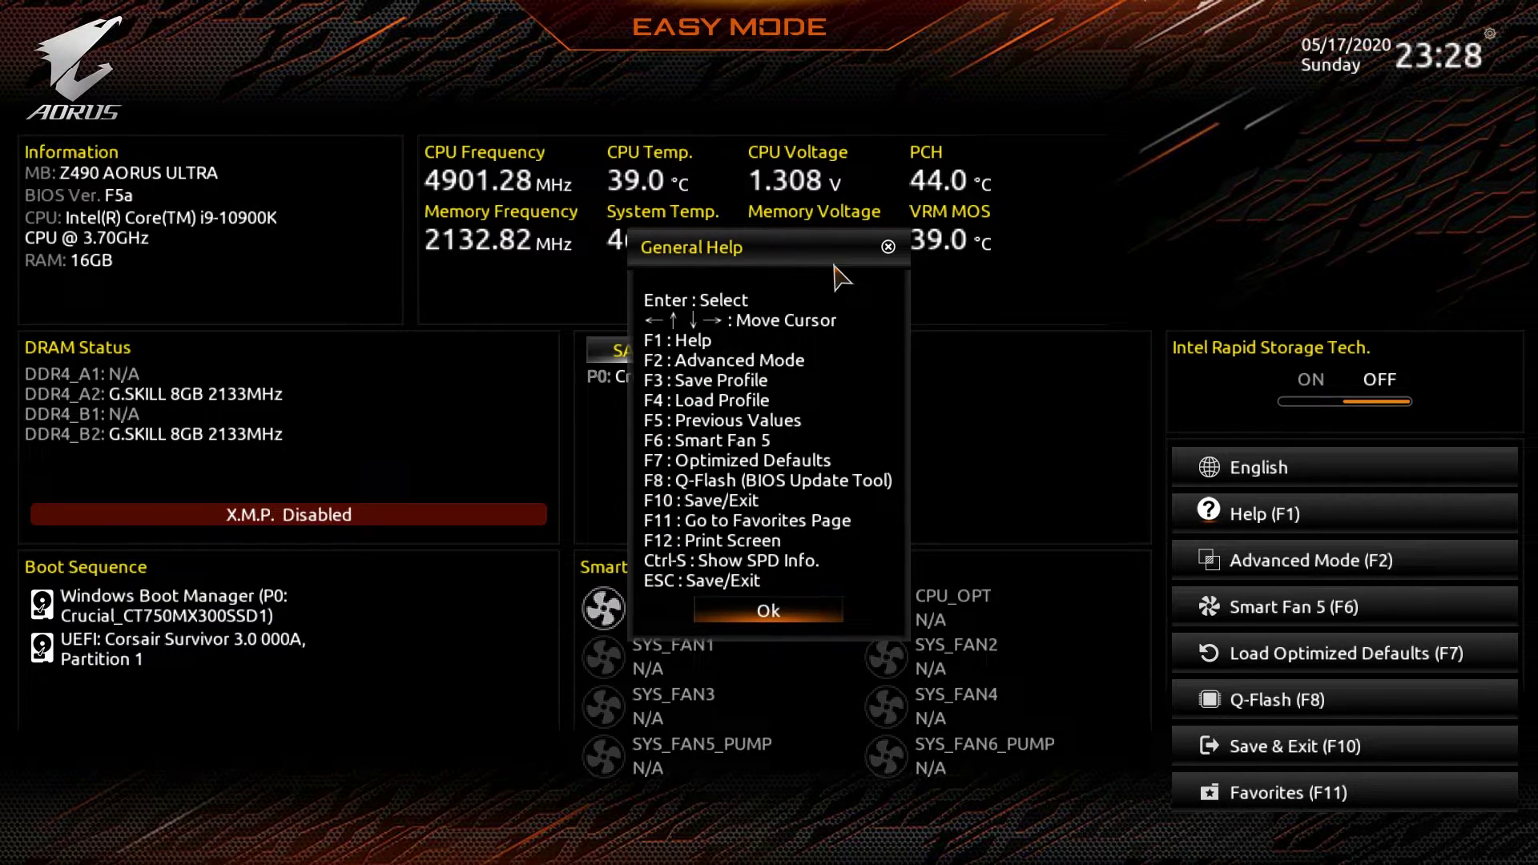
click(888, 248)
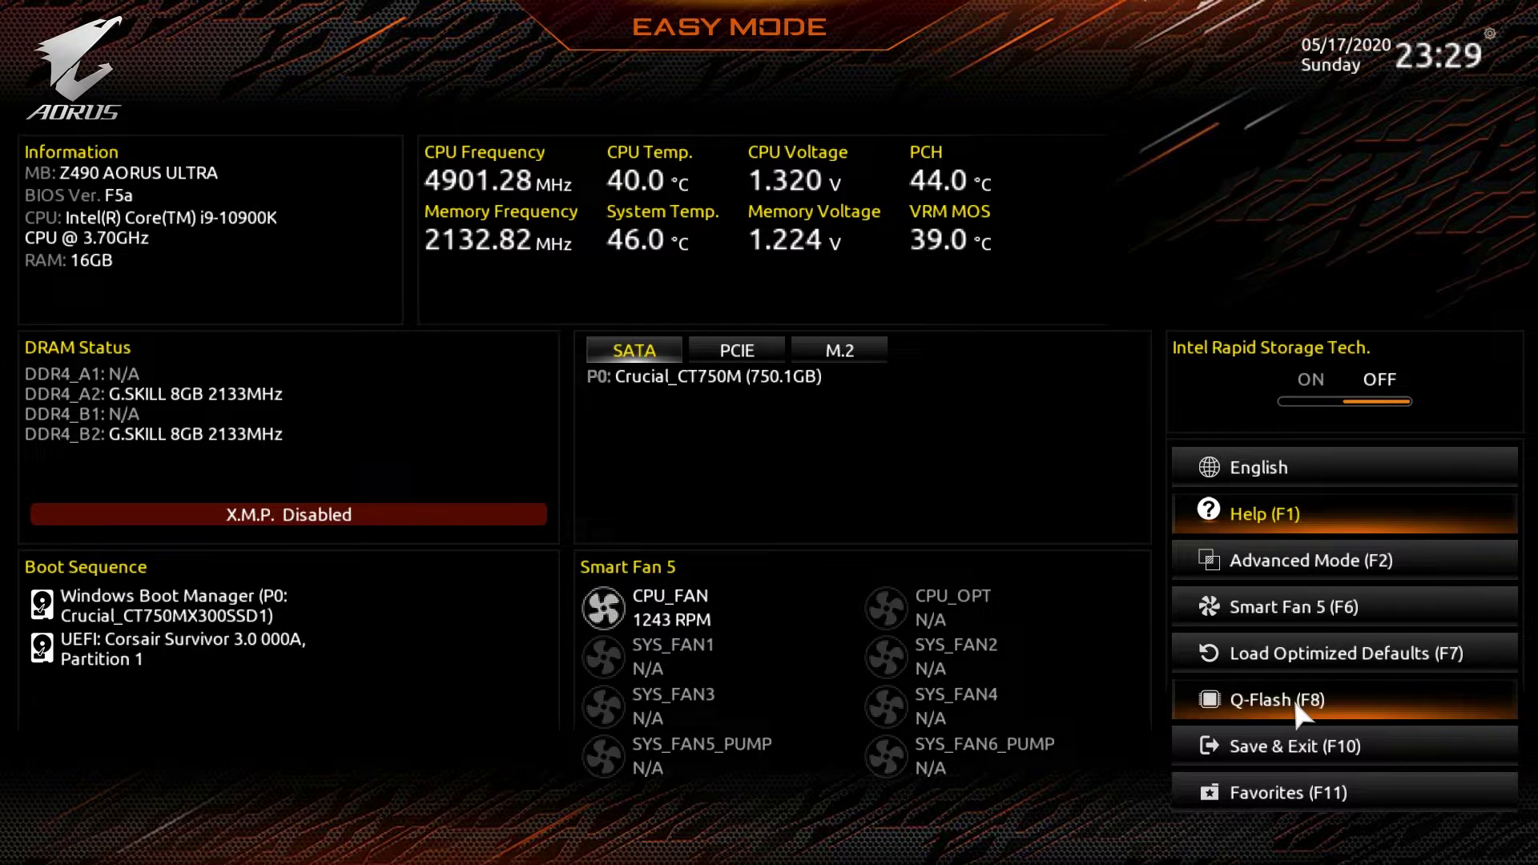
click(1284, 792)
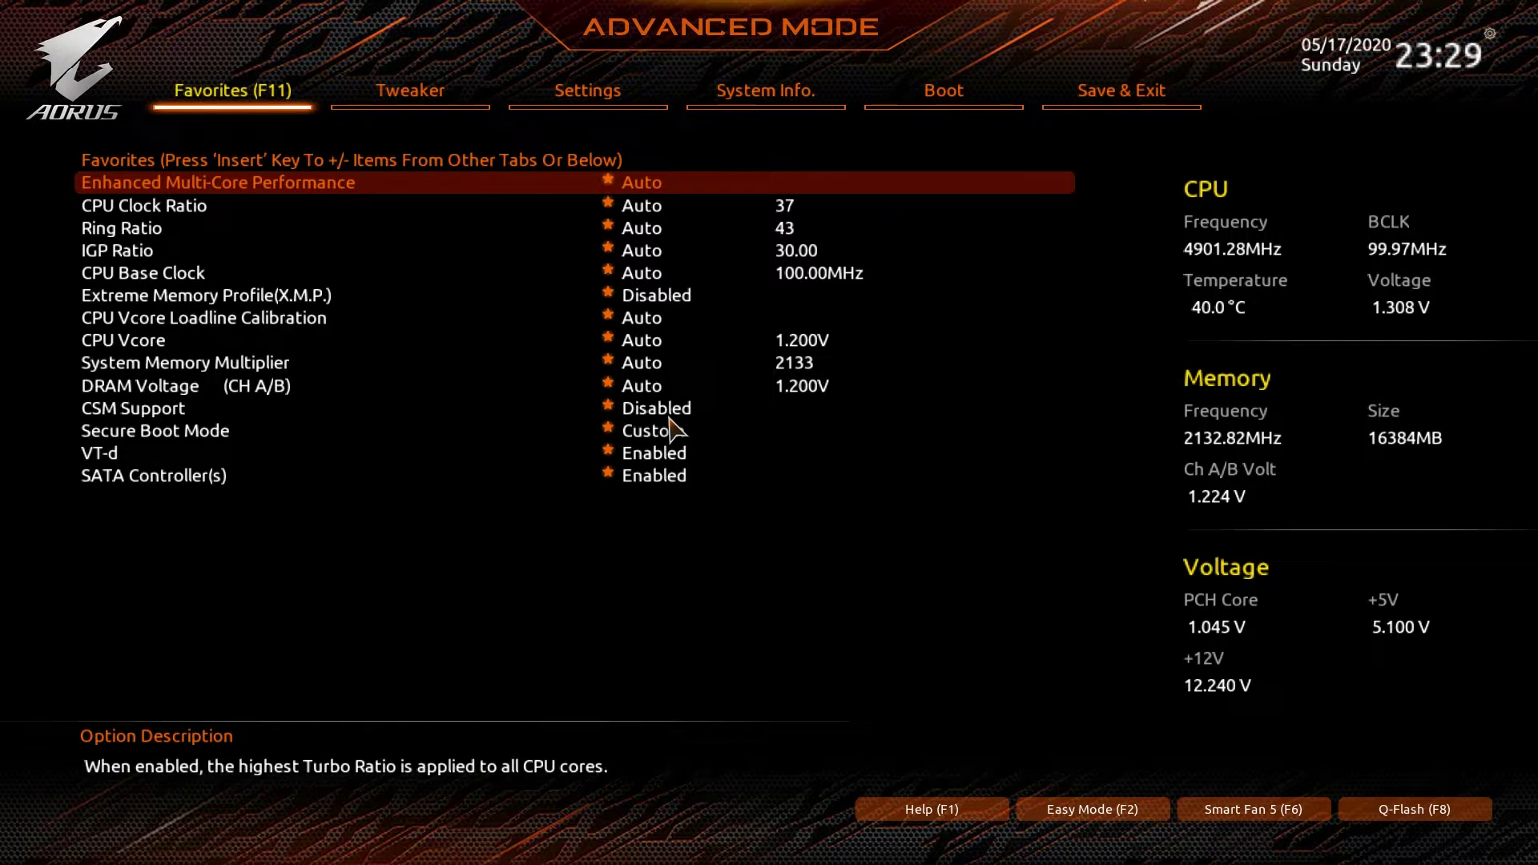
key(F2)
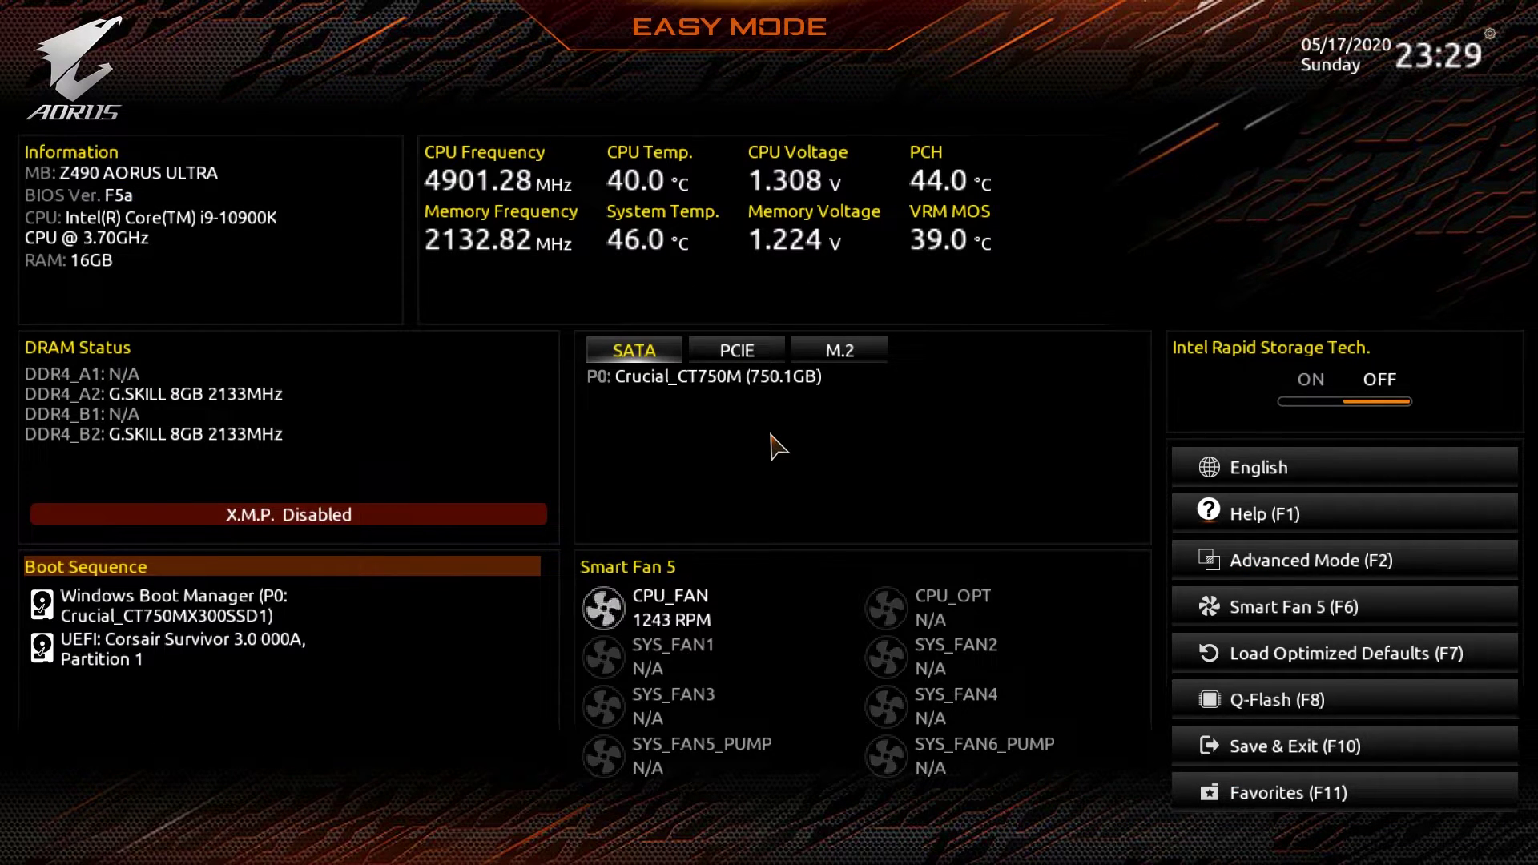
key(F2)
key(F2)
key(F2)
key(F2)
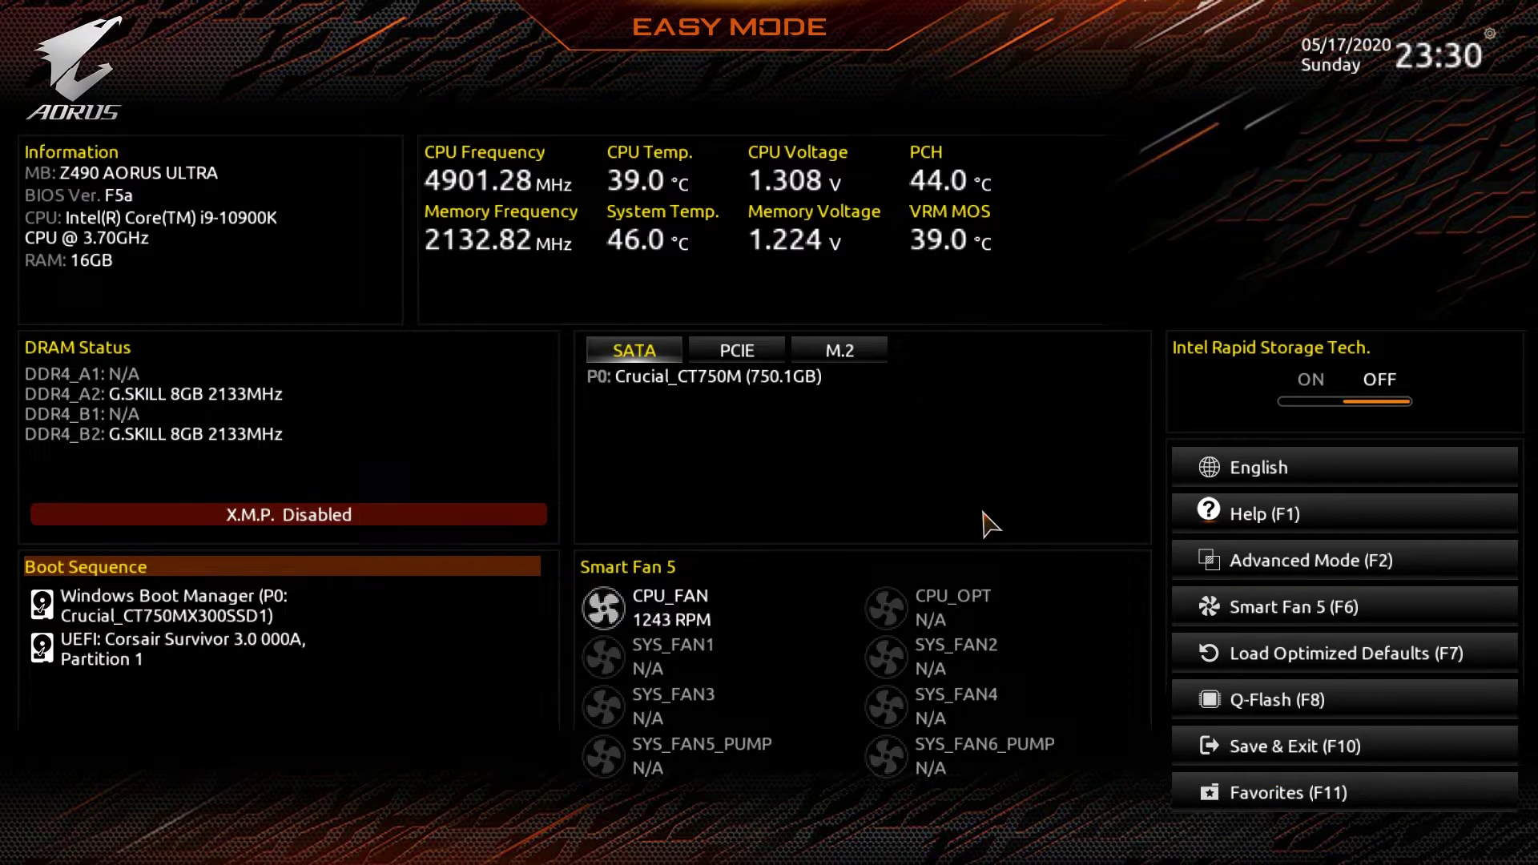
Step: Enter Advanced Mode's Tweaker page and move down past IGP Ratio to Advanced CPU Settings
click(1346, 559)
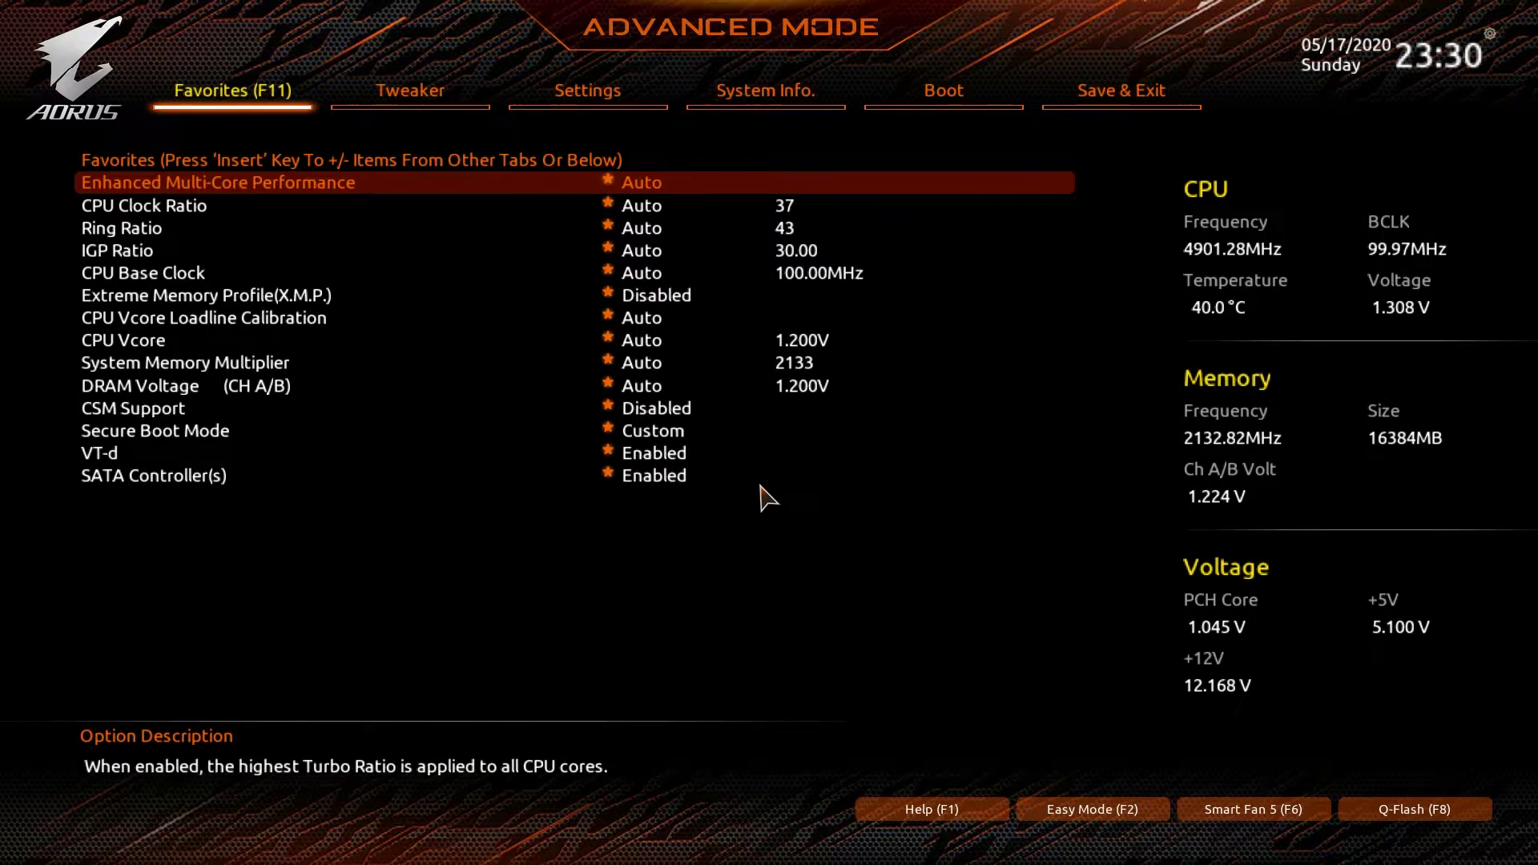
key(Right)
key(Right)
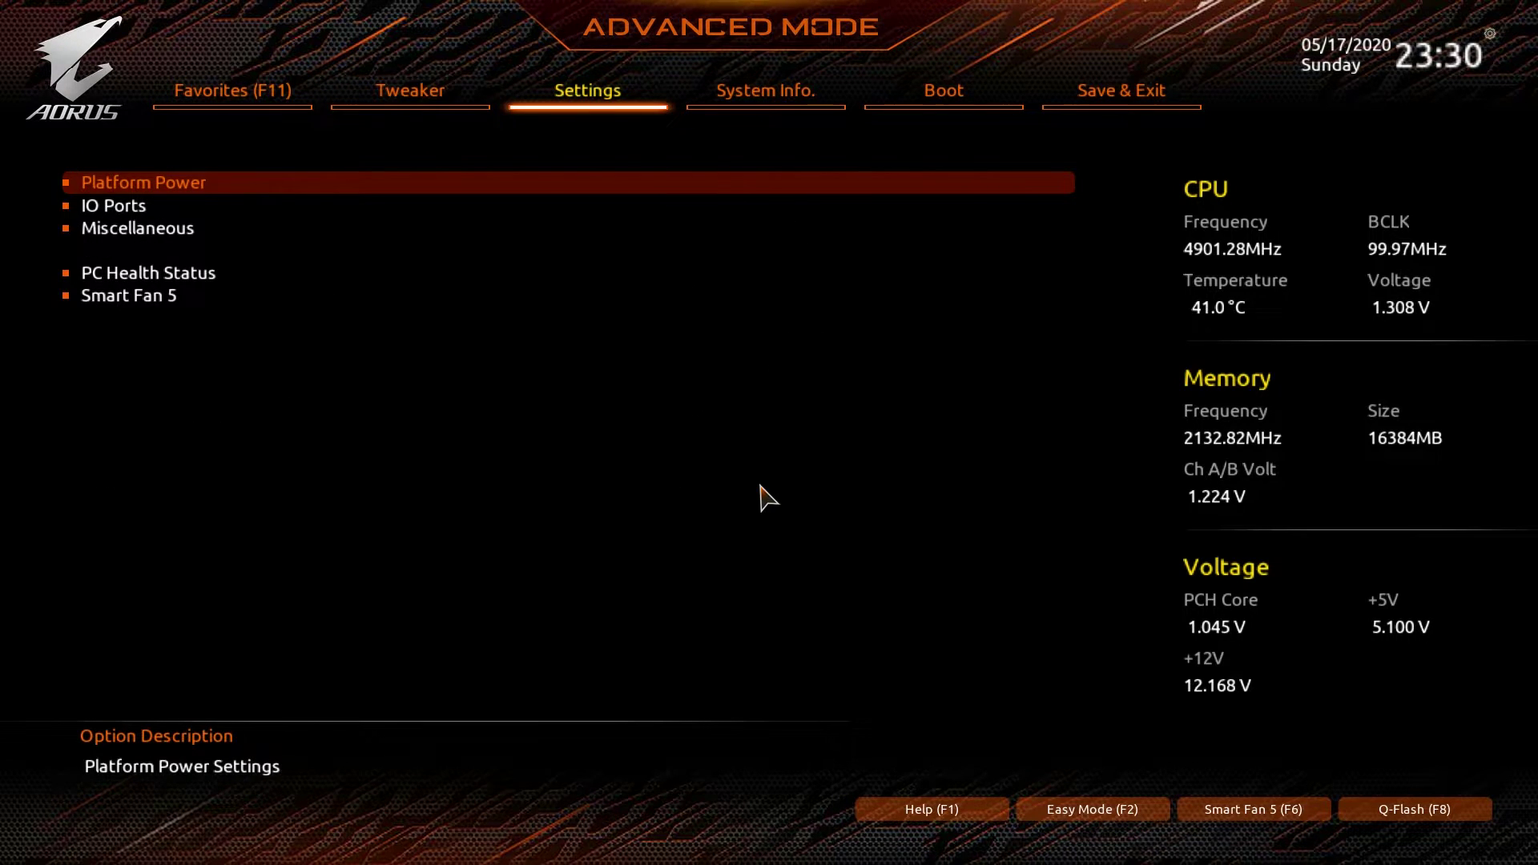
key(Left)
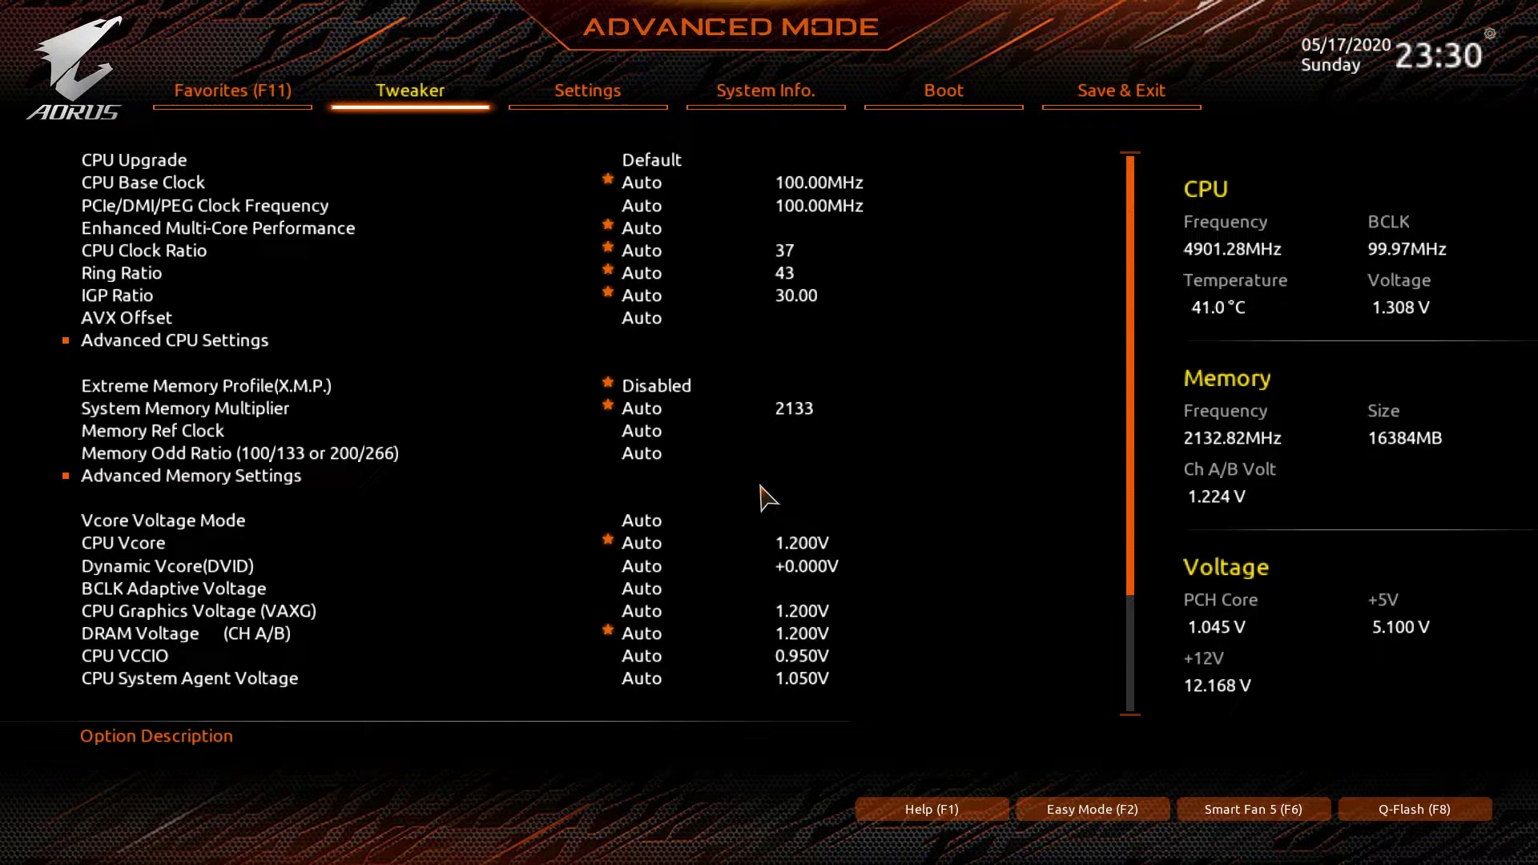
key(Down)
key(Down)
key(Down)
key(Down)
key(Down)
key(Down)
key(Down)
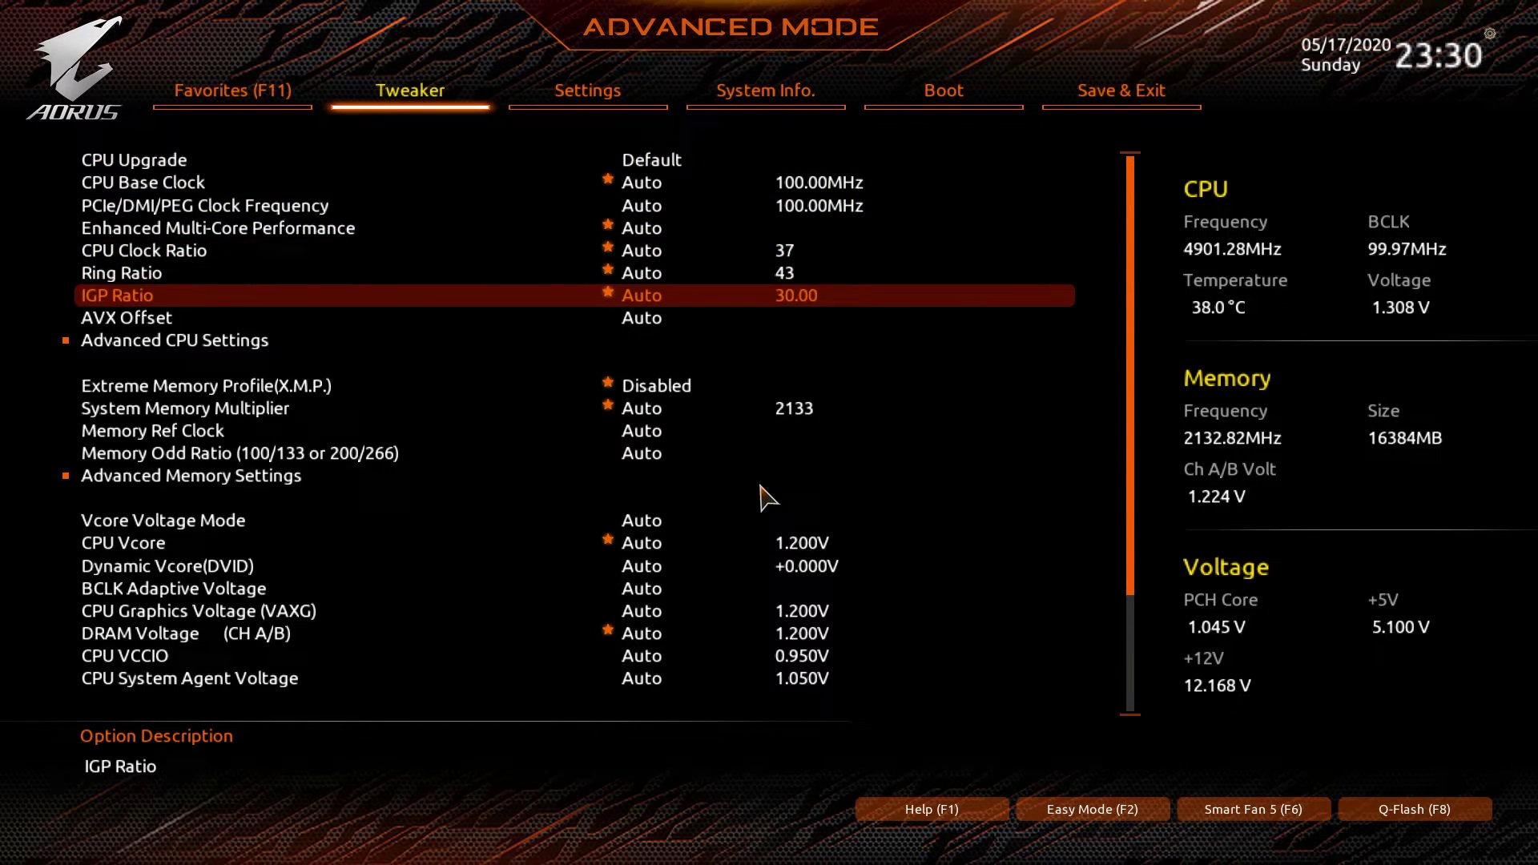
key(Up)
key(Up)
key(Up)
key(Up)
key(Up)
key(Up)
key(Down)
key(Down)
key(Down)
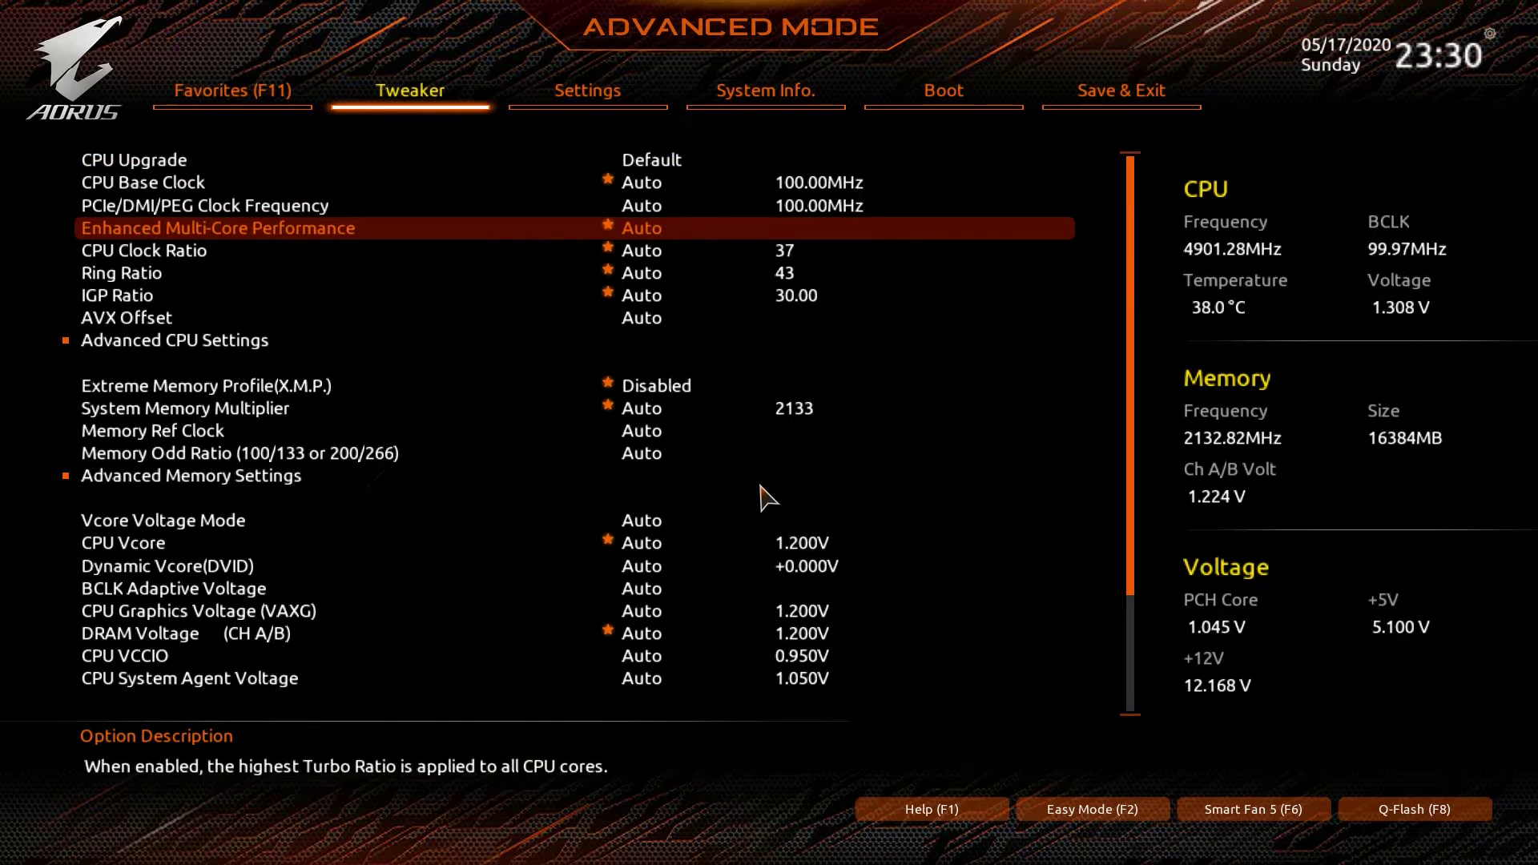
key(Down)
key(Down)
key(Down)
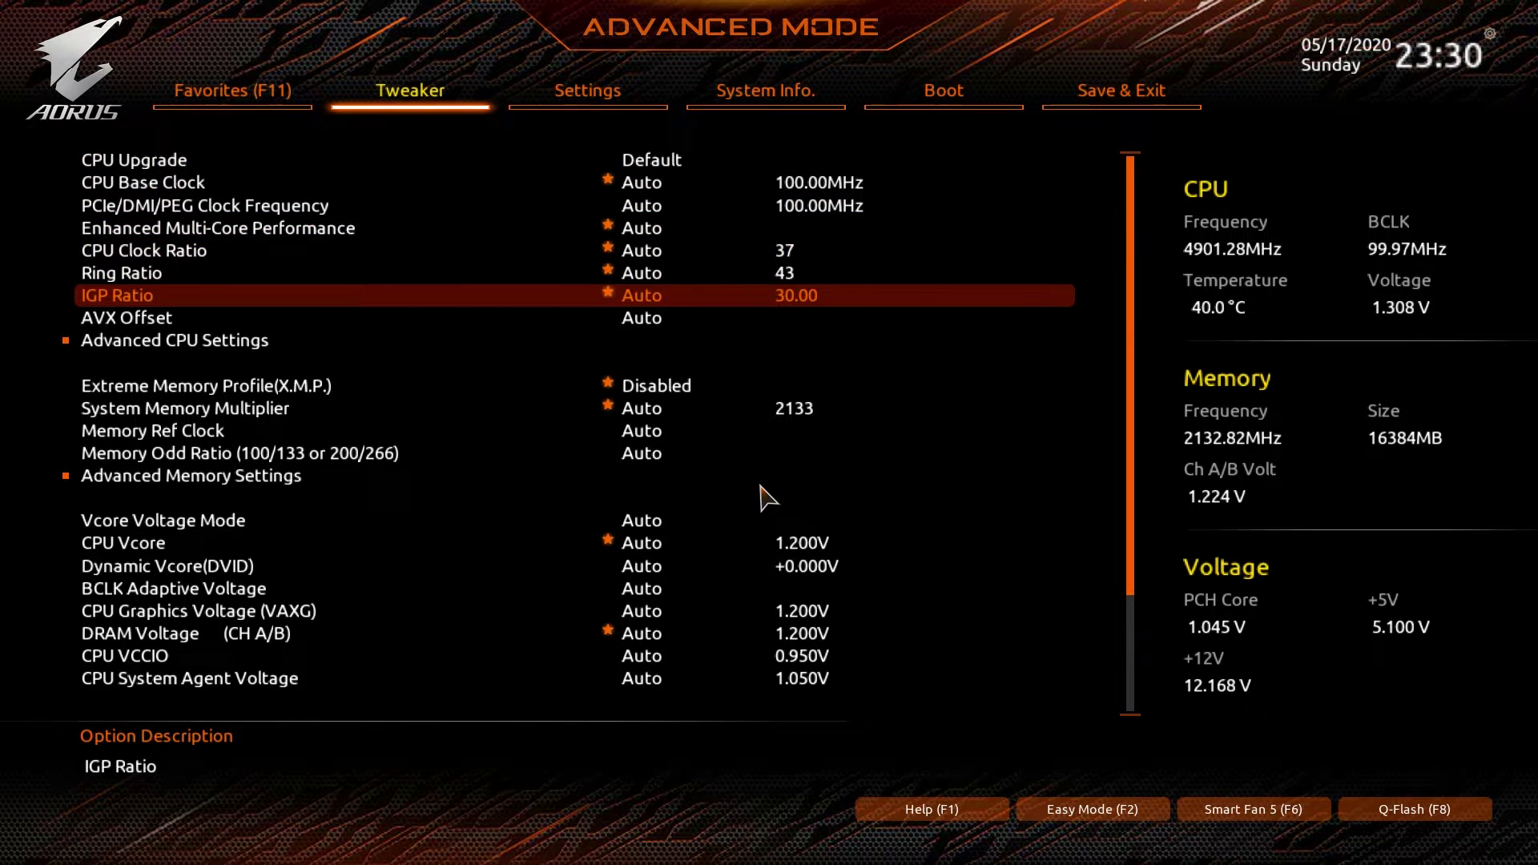
key(Down)
key(Down)
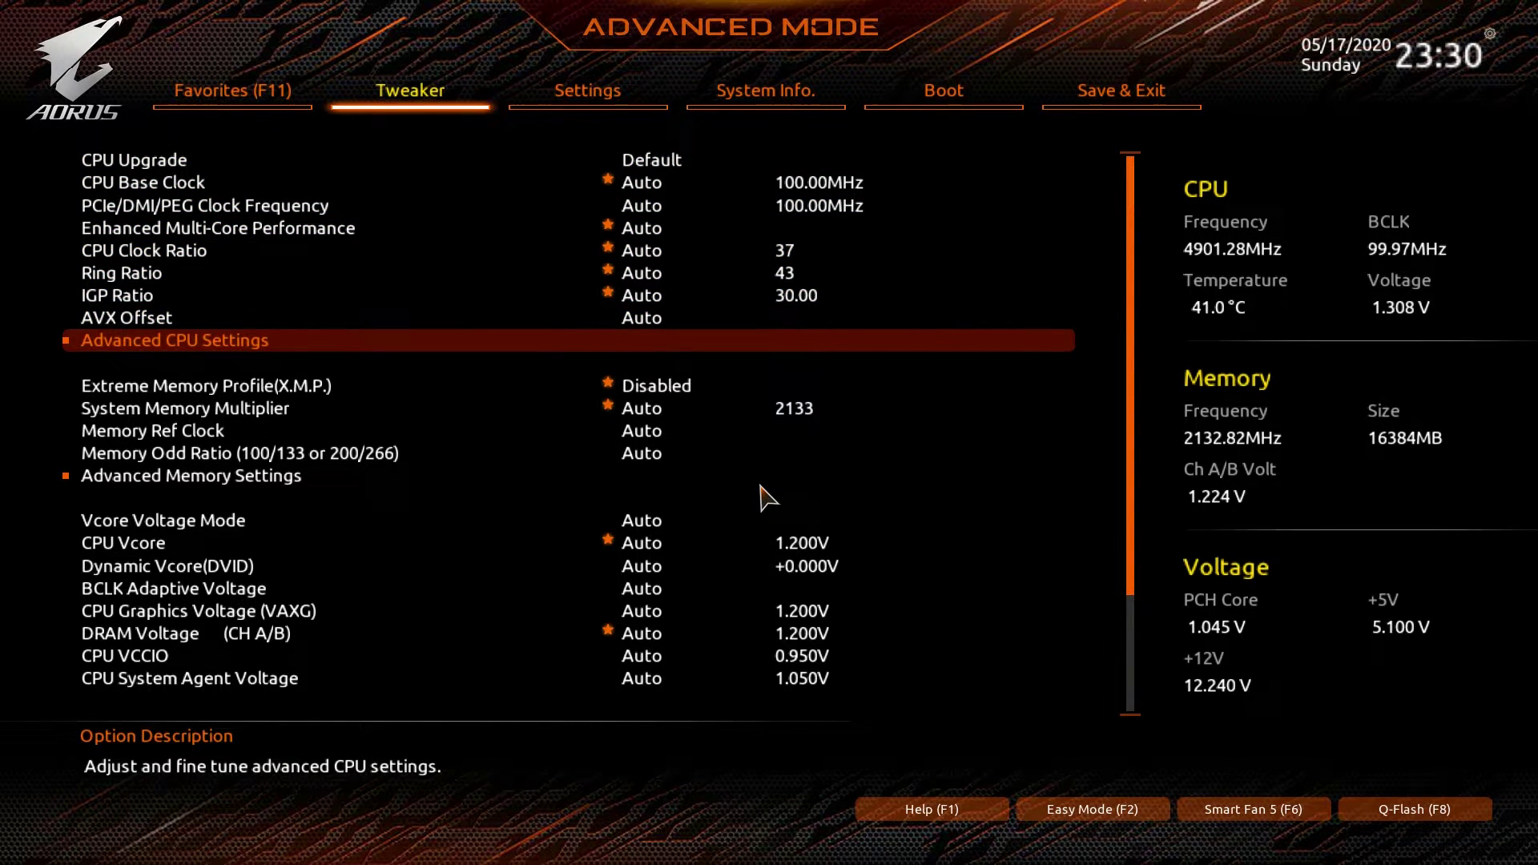
Step: Open Advanced CPU Settings and browse from CPU EIST Function down to Active Turbo Ratios
key(Return)
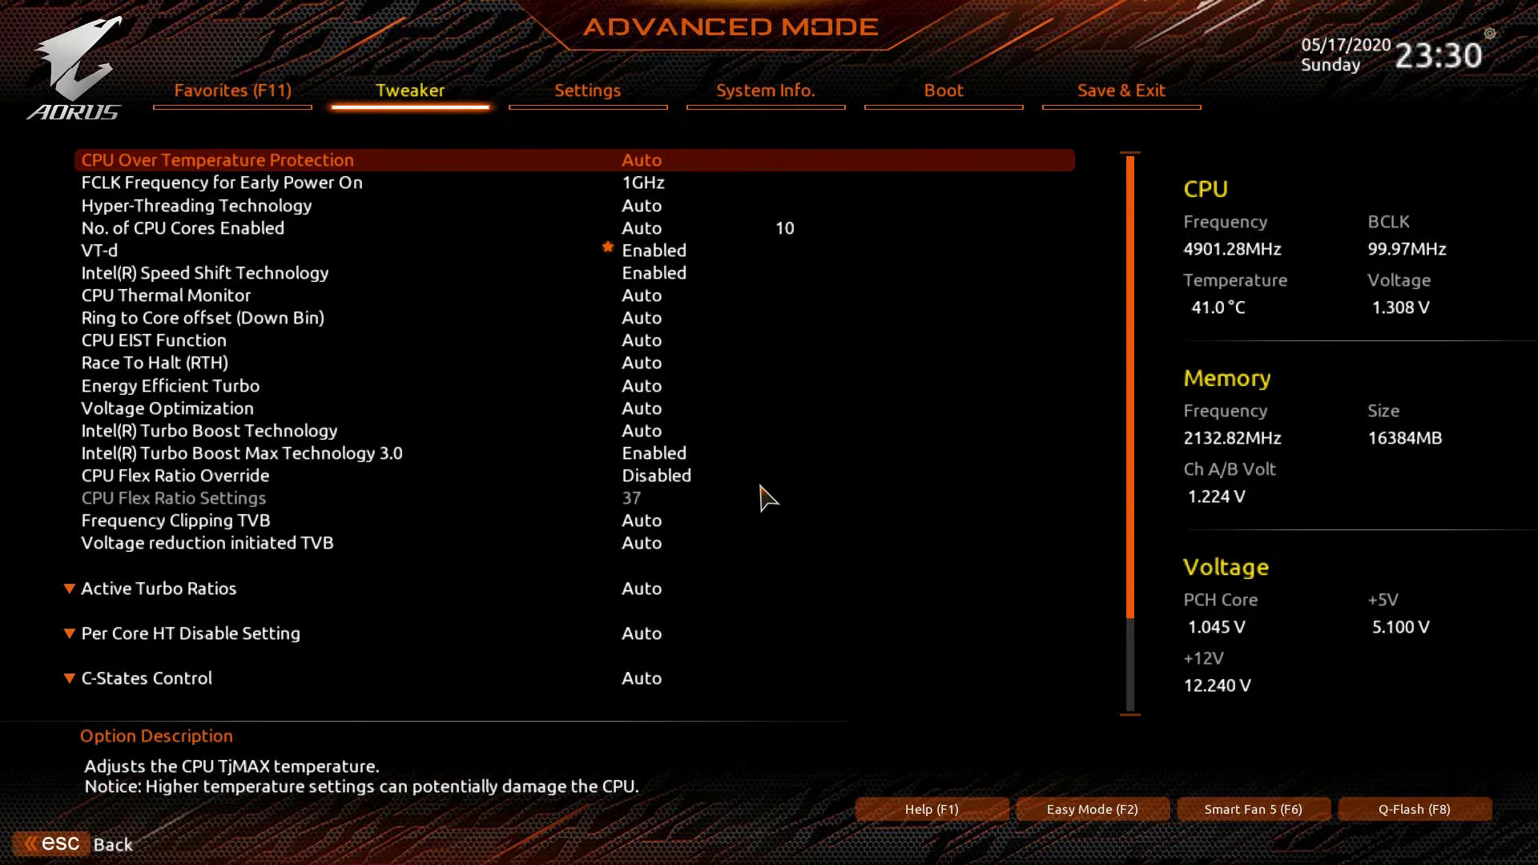
key(Down)
key(Down)
key(Down)
key(Down)
key(Down)
key(Down)
key(Down)
key(Down)
key(Down)
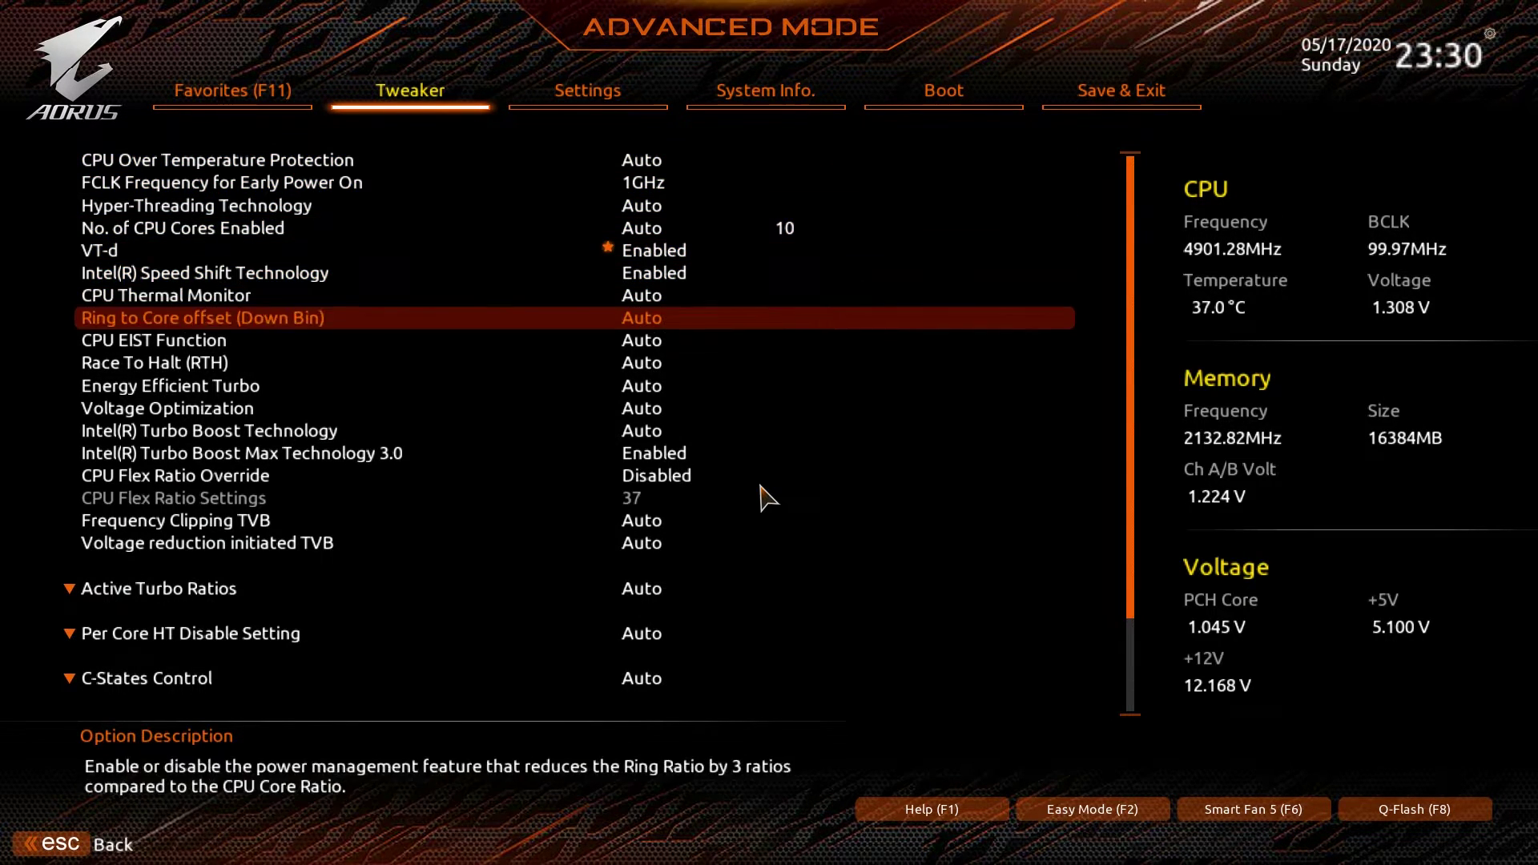
key(Down)
key(Down)
key(Down)
key(Down)
key(Down)
key(Up)
key(Up)
key(Up)
key(Up)
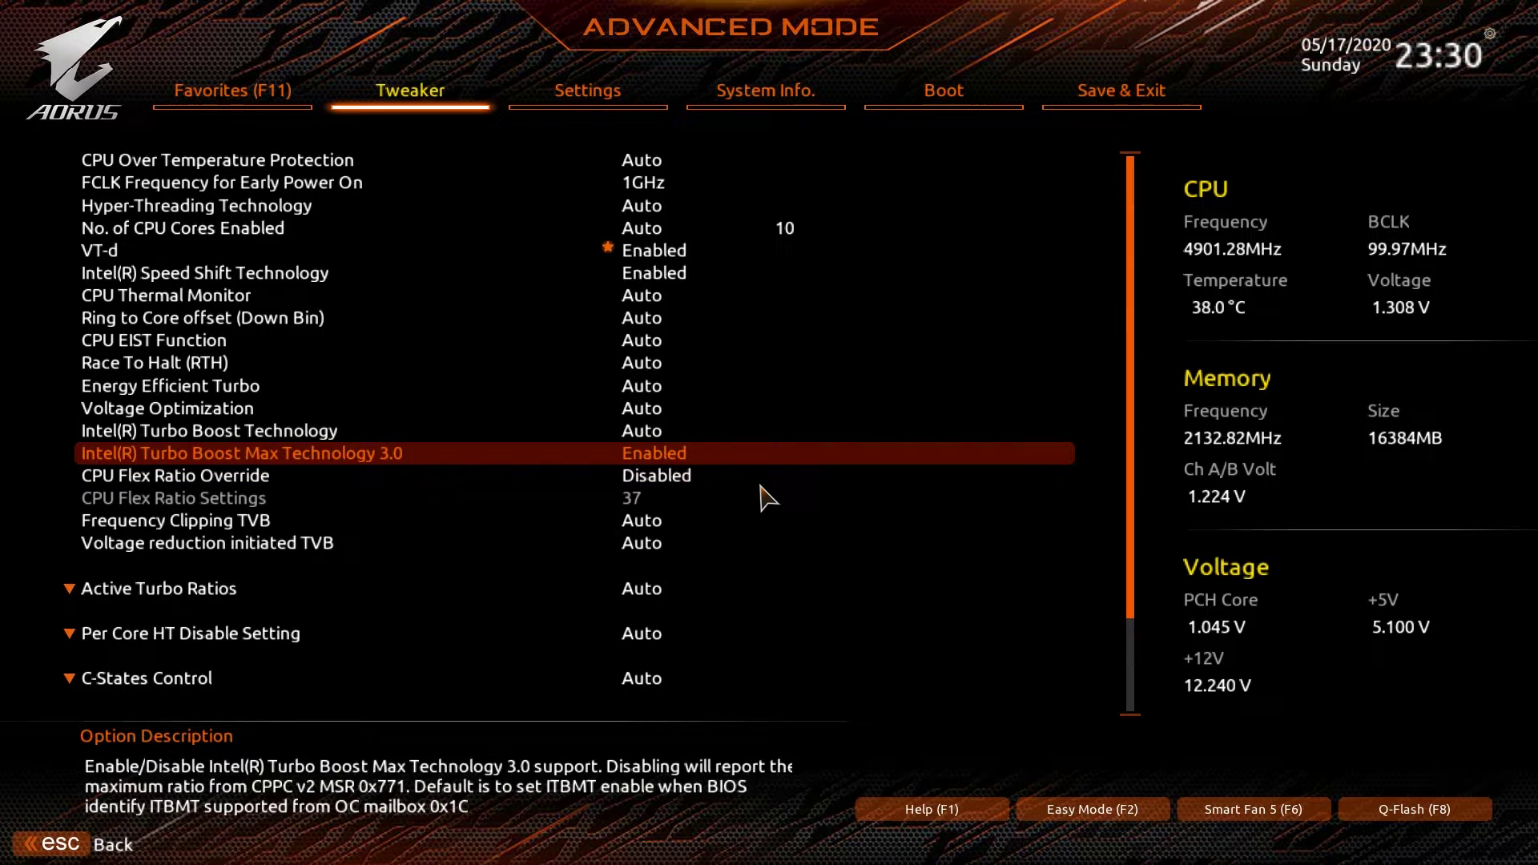
key(Up)
key(Up)
key(Up)
key(Down)
key(Down)
key(Down)
key(Down)
key(Down)
key(Down)
key(Down)
key(Down)
key(Down)
key(Down)
key(Down)
key(Down)
key(Down)
key(Down)
key(Down)
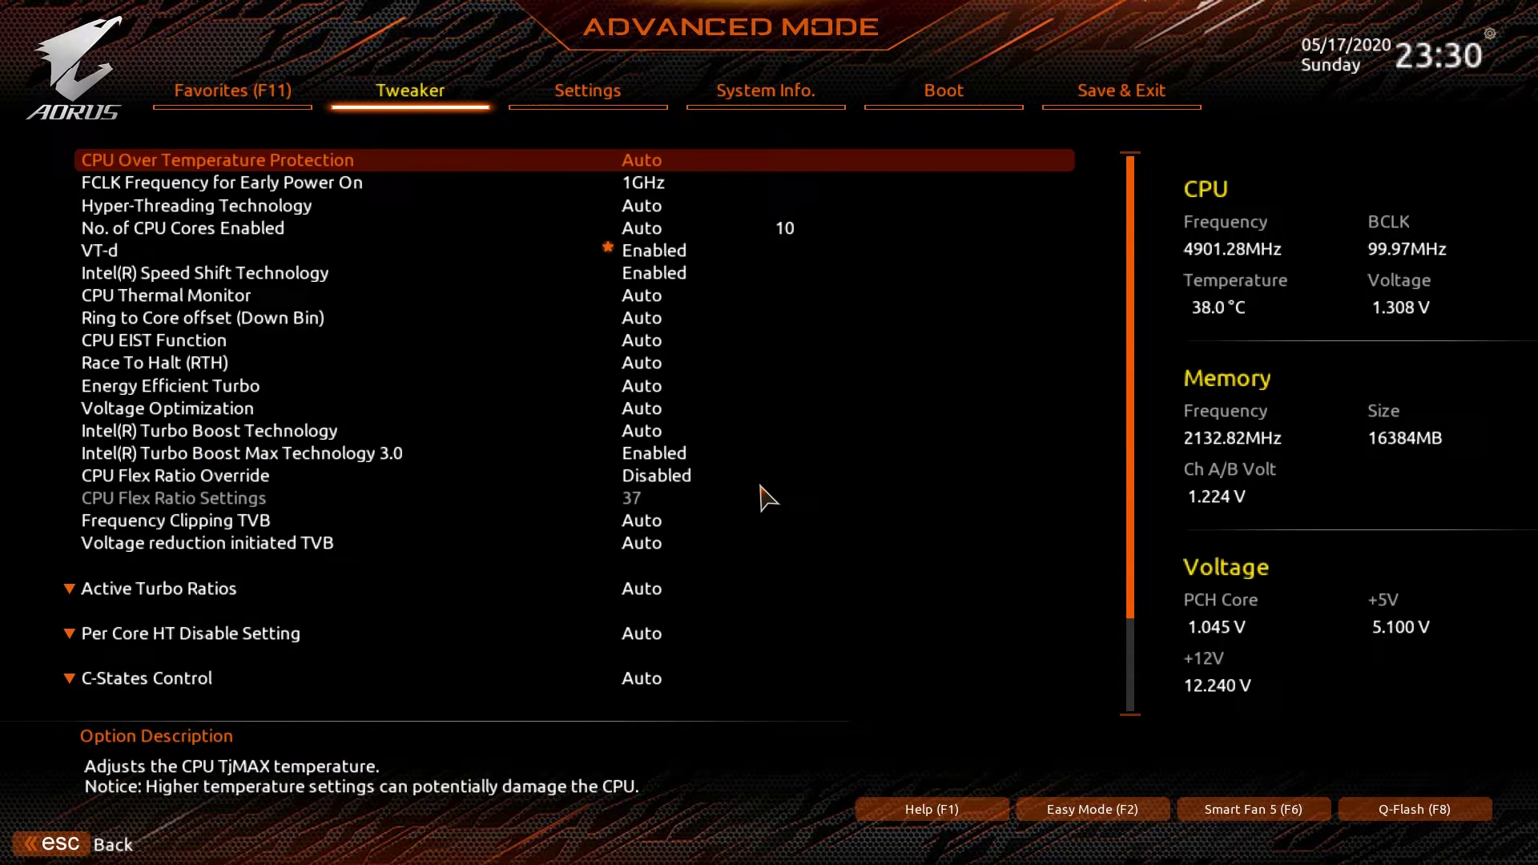
key(Up)
key(Up)
key(Up)
key(Up)
key(Up)
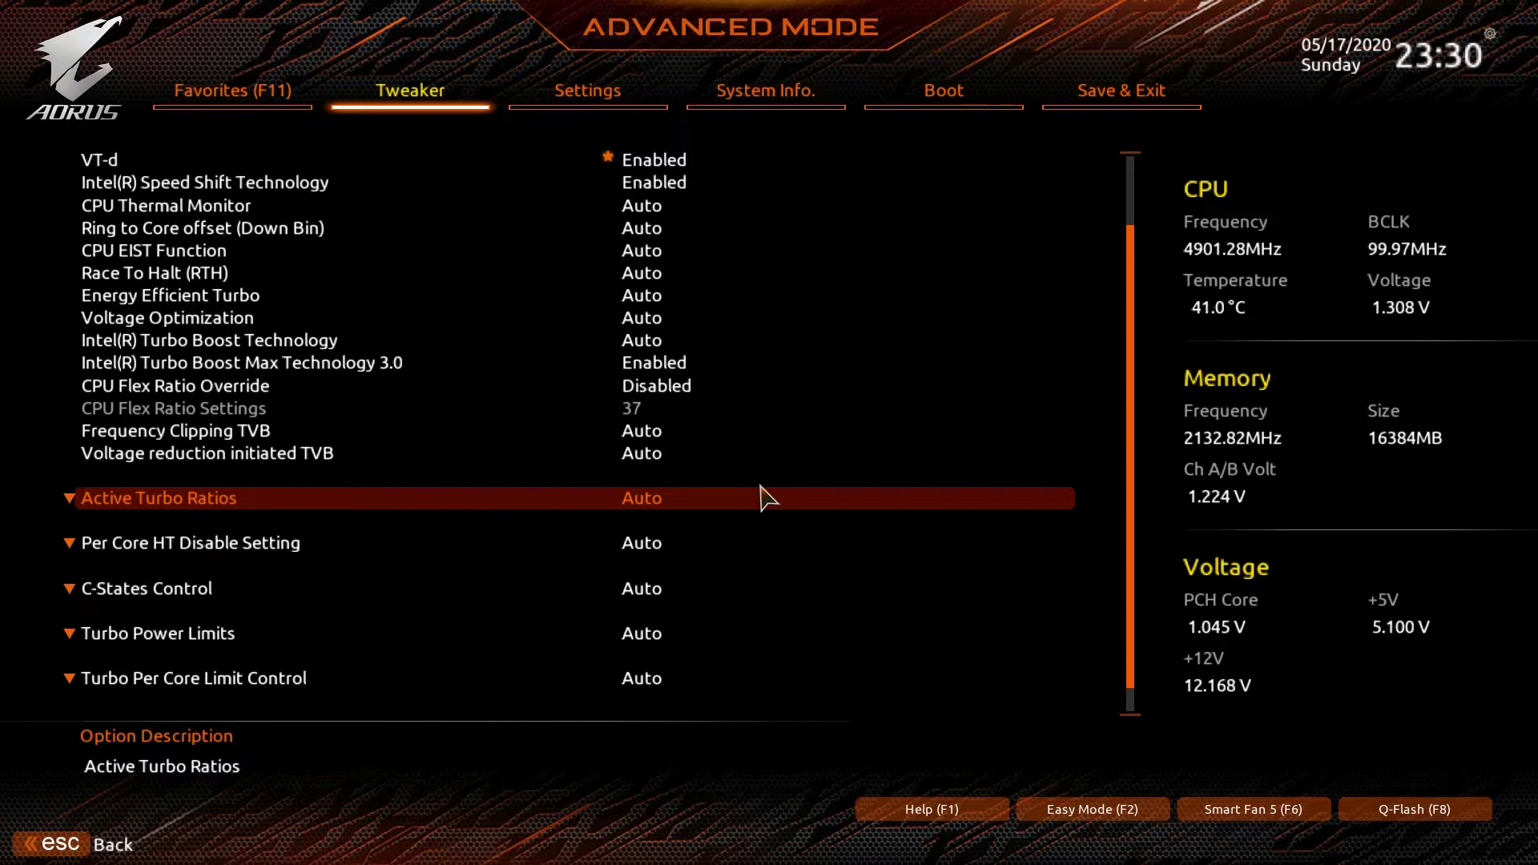
Step: Try Active Turbo Ratios as Enabled, then set it back to Auto
key(Return)
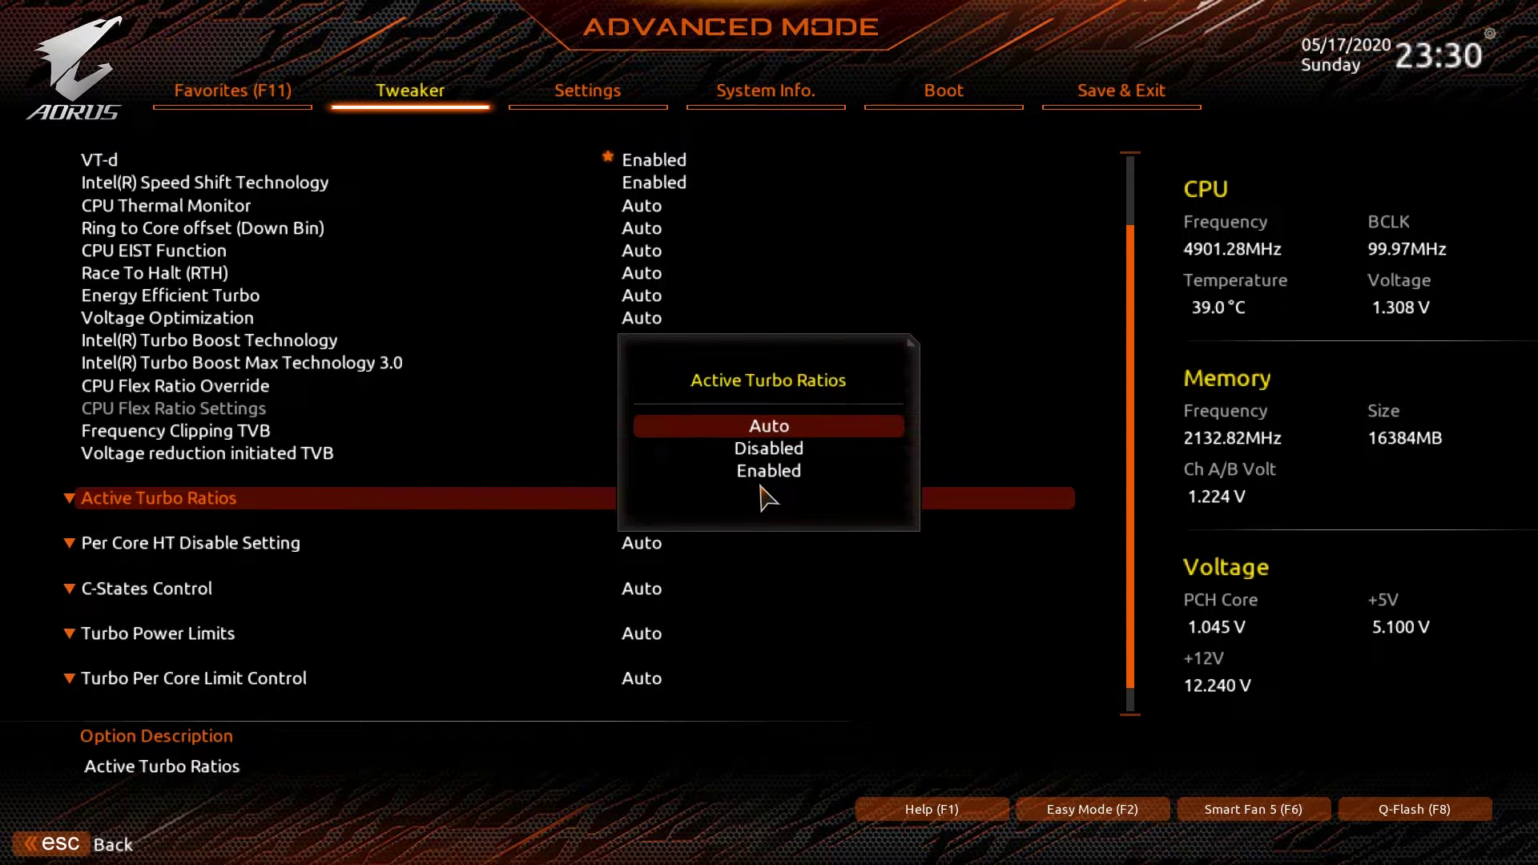
key(Down)
key(Down)
key(Return)
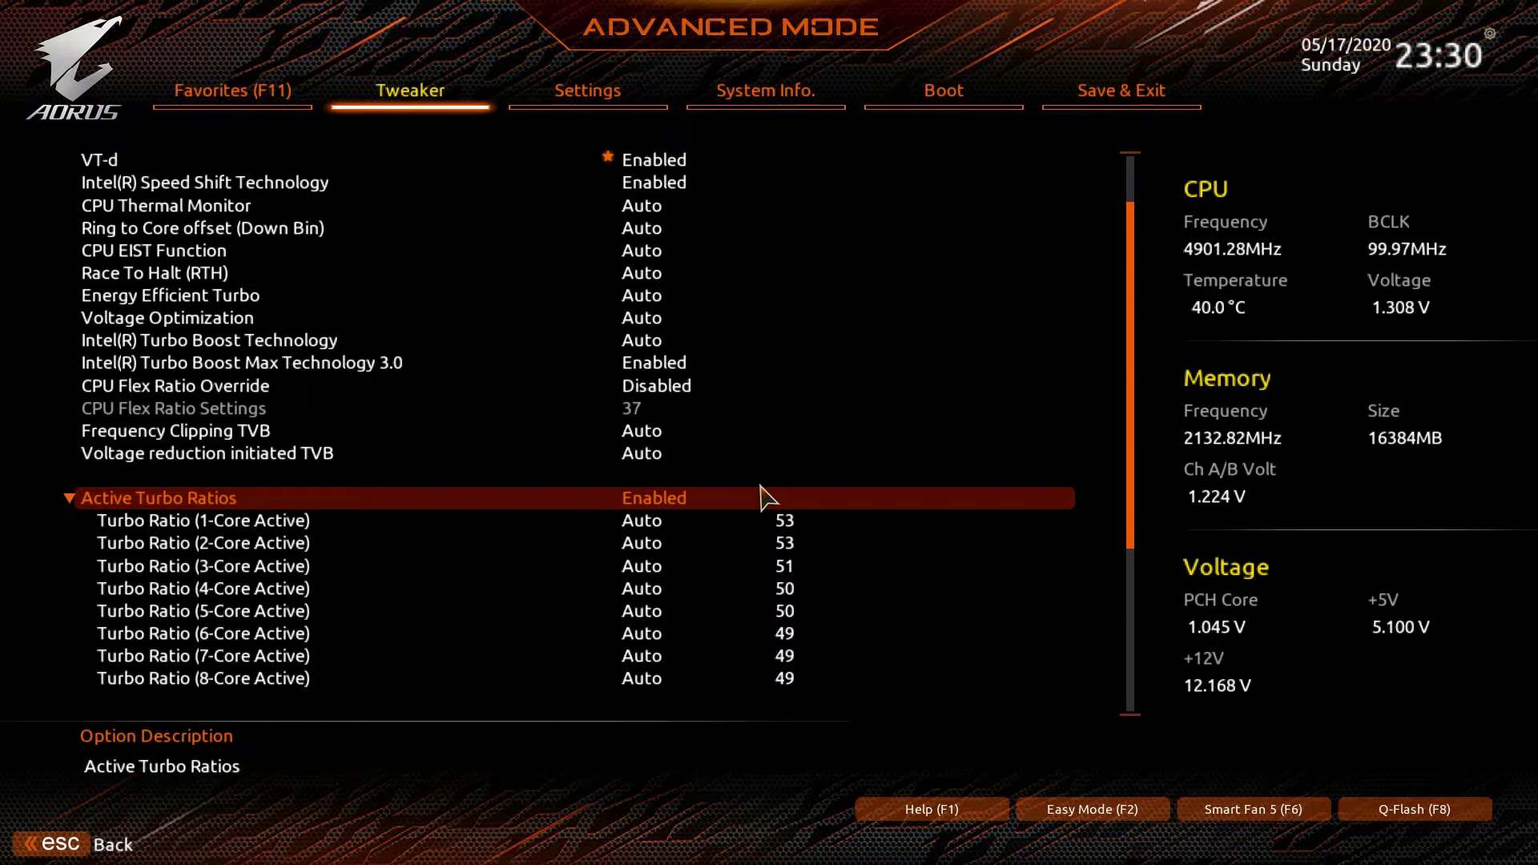
key(Return)
key(Up)
key(Up)
key(Return)
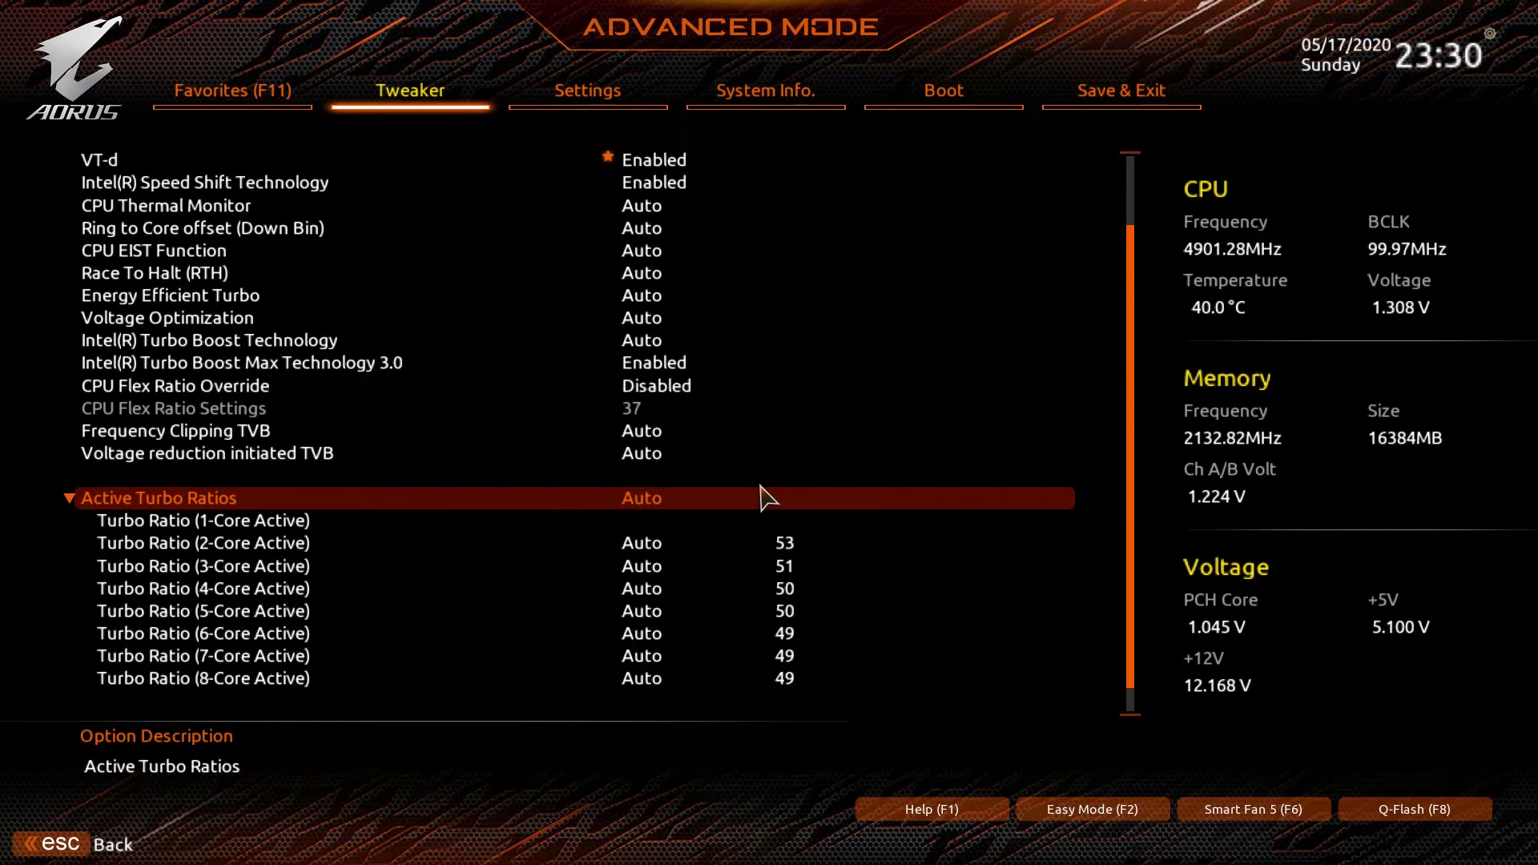
Step: Preview Per Core HT Disable Setting on Manual to see the Core HT entries, then return it to Auto
key(Down)
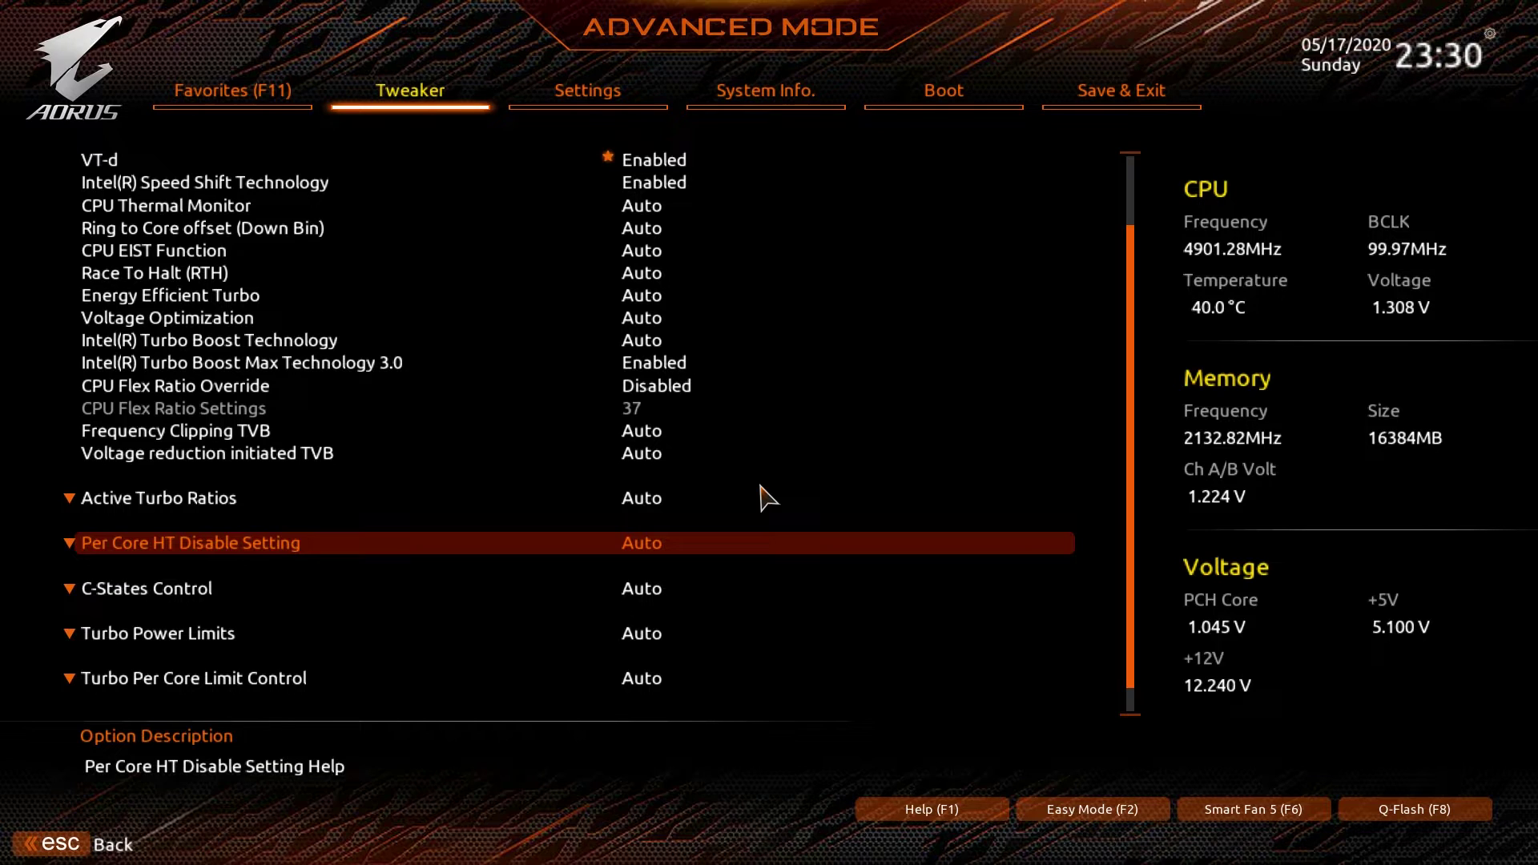
key(Return)
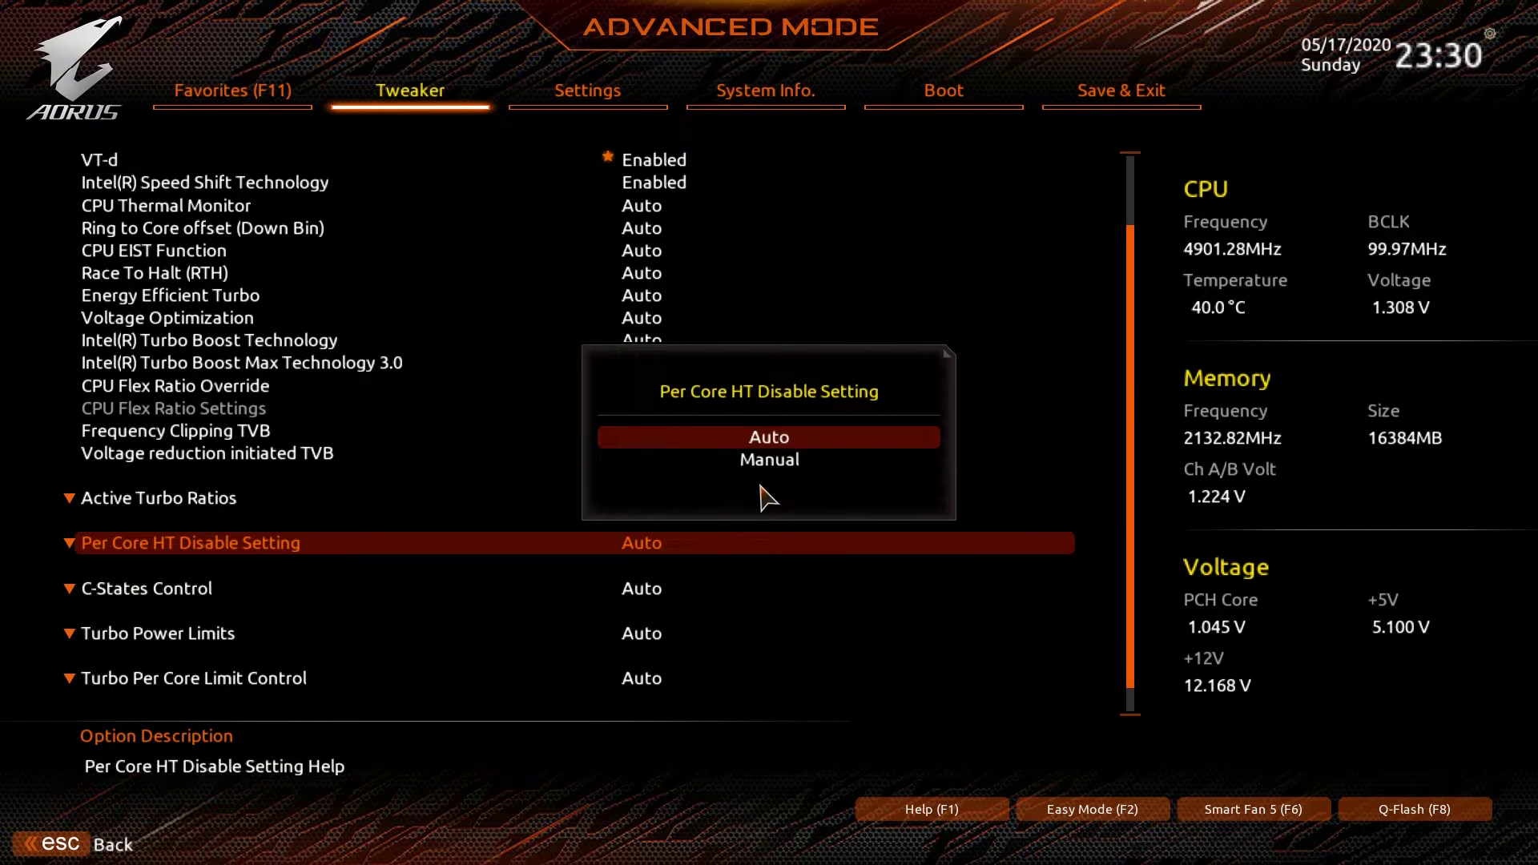
key(Down)
key(Return)
key(Down)
key(Down)
key(Down)
key(Down)
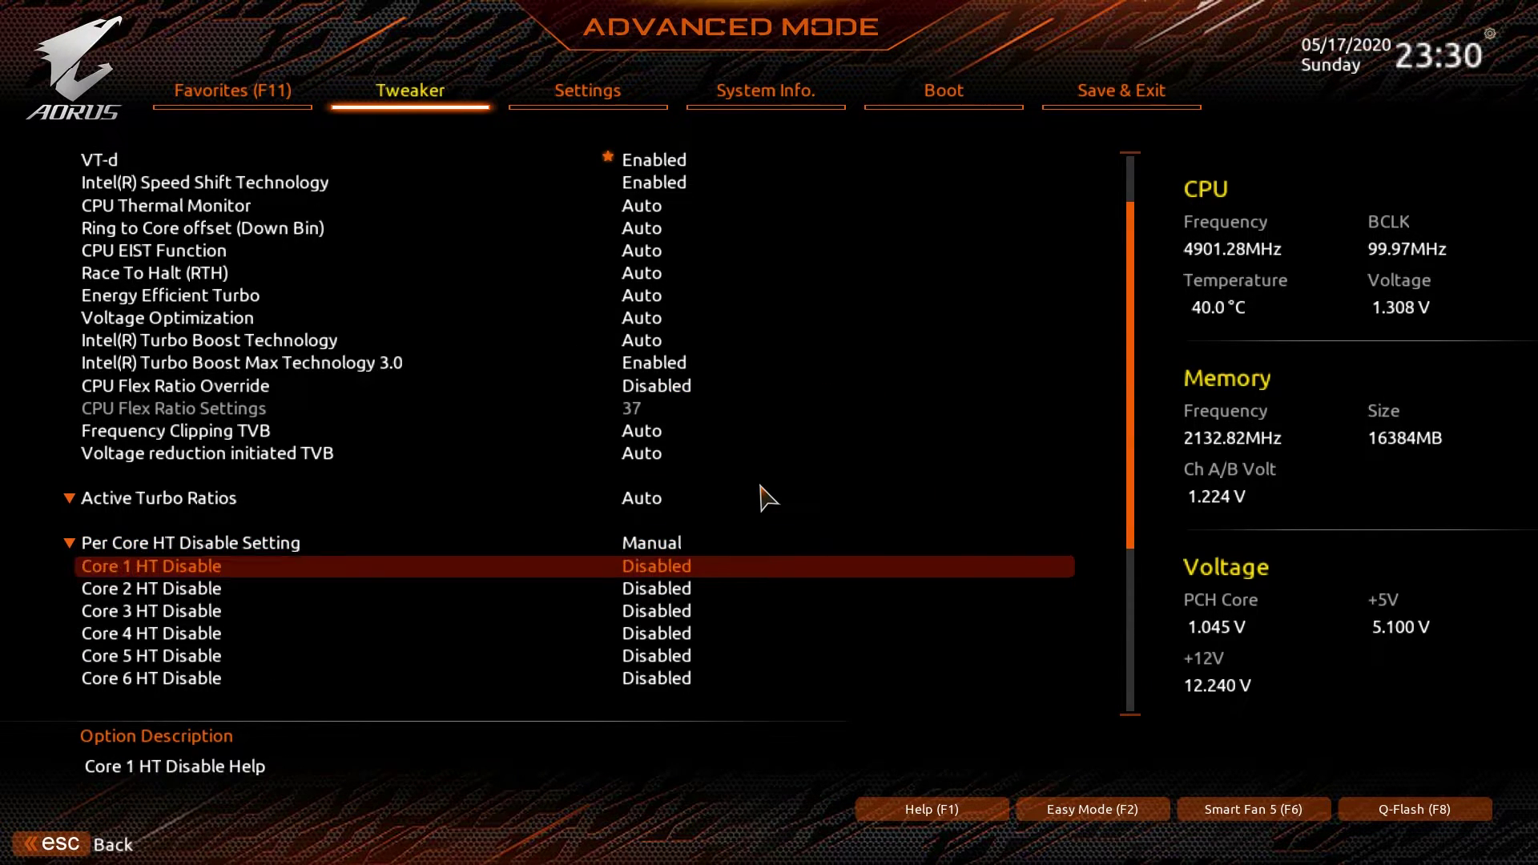
key(Down)
key(Down)
key(Up)
key(Up)
key(Up)
key(Up)
key(Up)
key(Up)
key(Return)
key(Up)
key(Return)
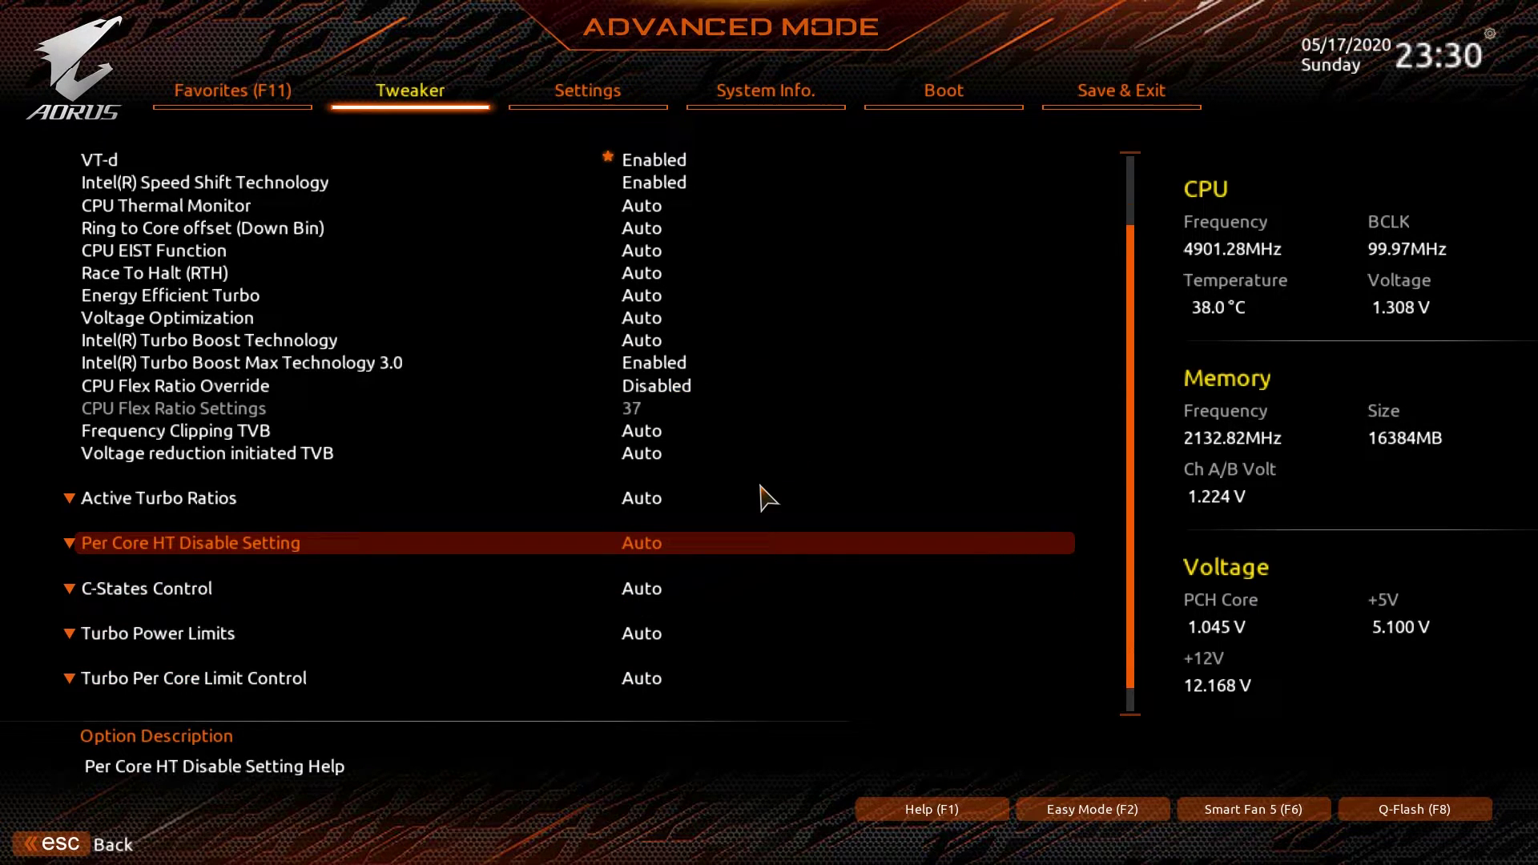
Step: Enable C-States Control to browse the C-state options, then set it back to Auto
key(Down)
key(Return)
key(Down)
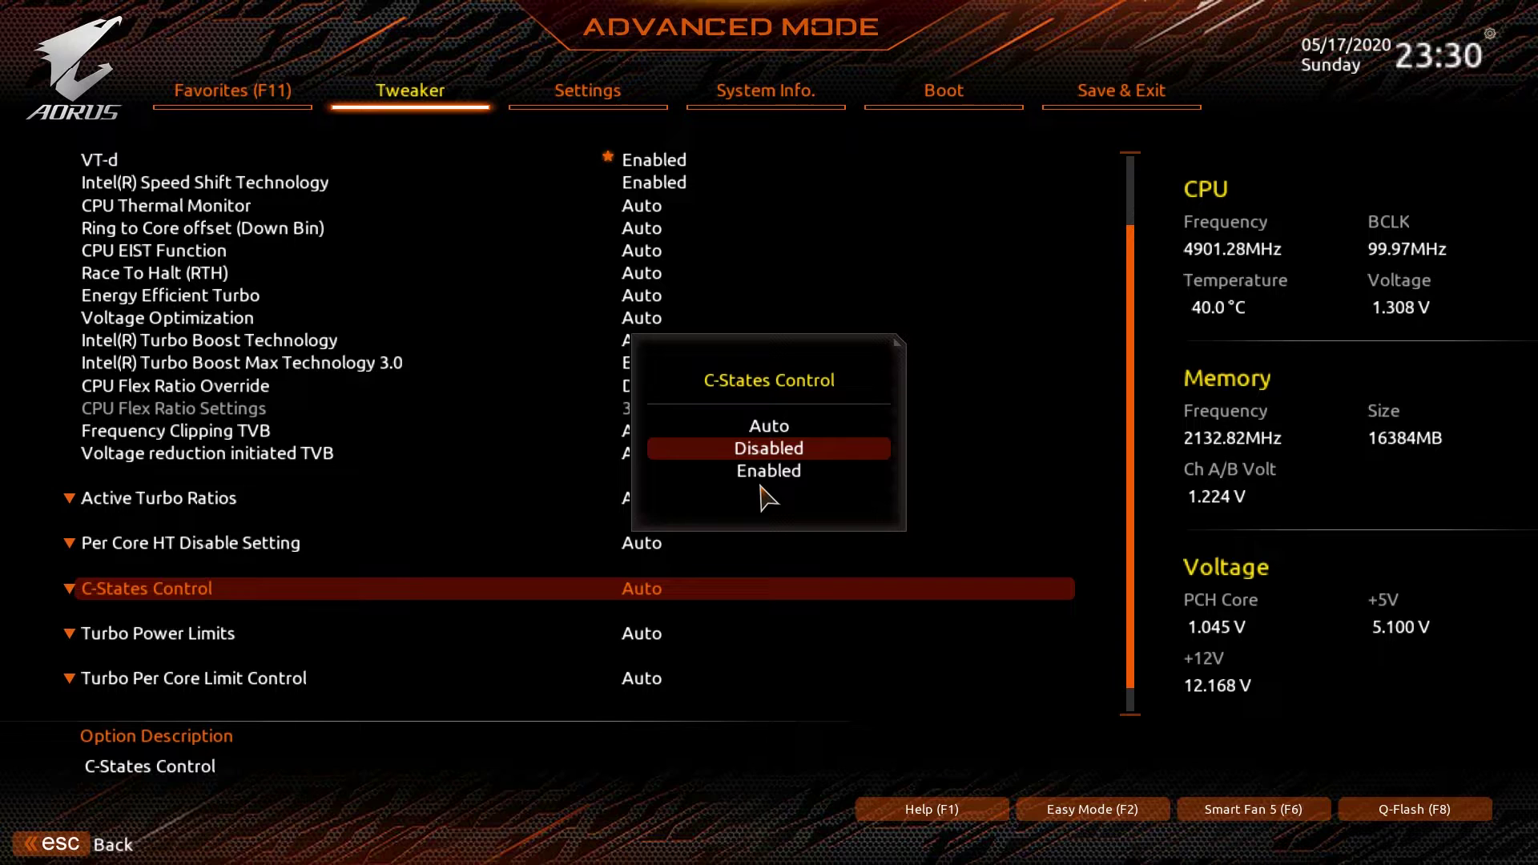
key(Down)
key(Return)
key(Down)
key(Down)
key(Down)
key(Down)
key(Down)
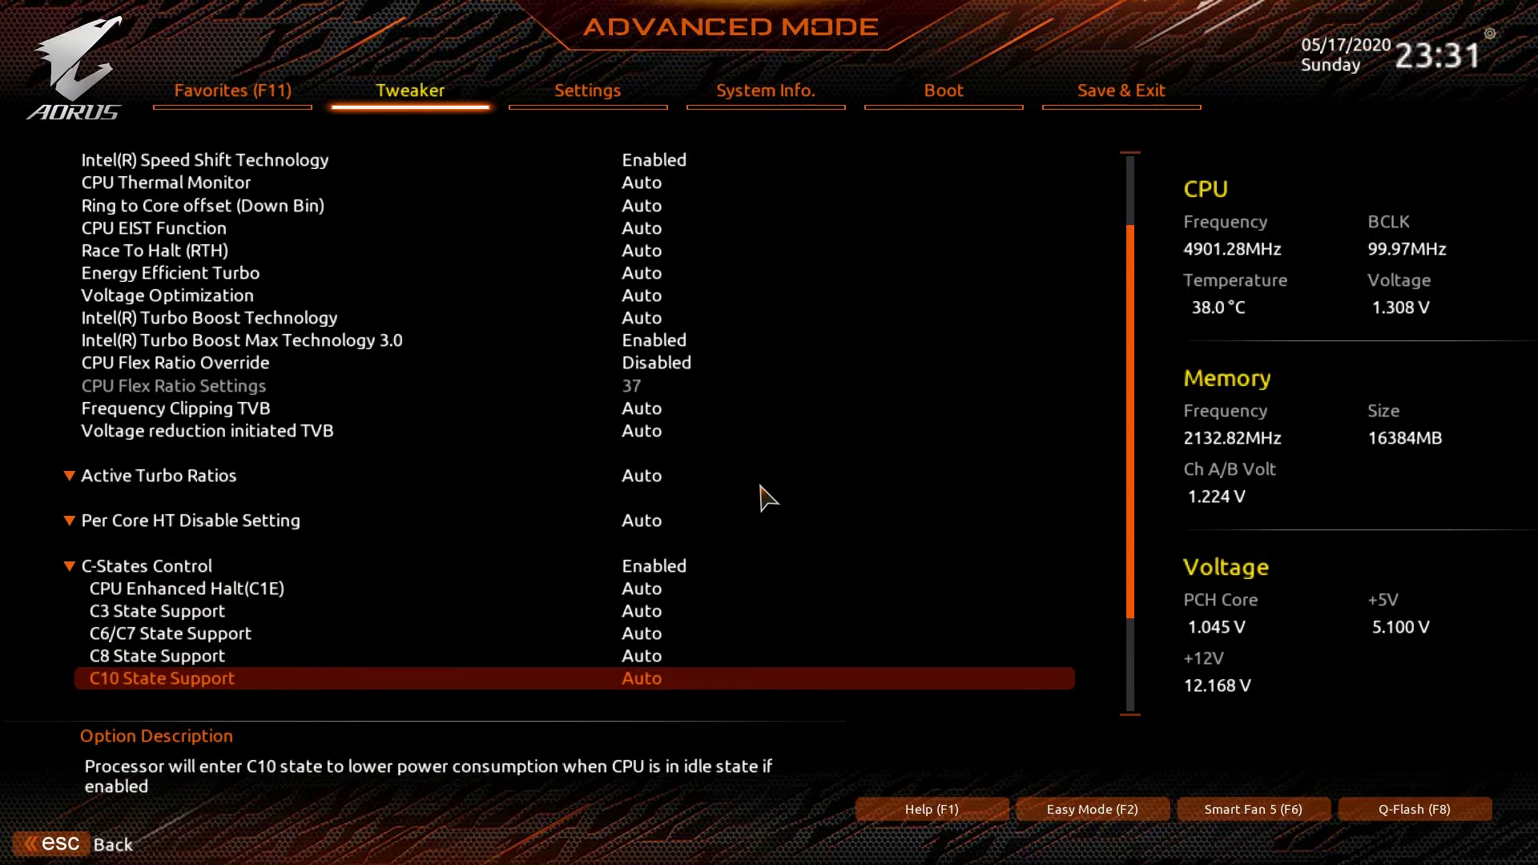
key(Down)
key(Up)
key(Up)
key(Up)
key(Up)
key(Up)
key(Up)
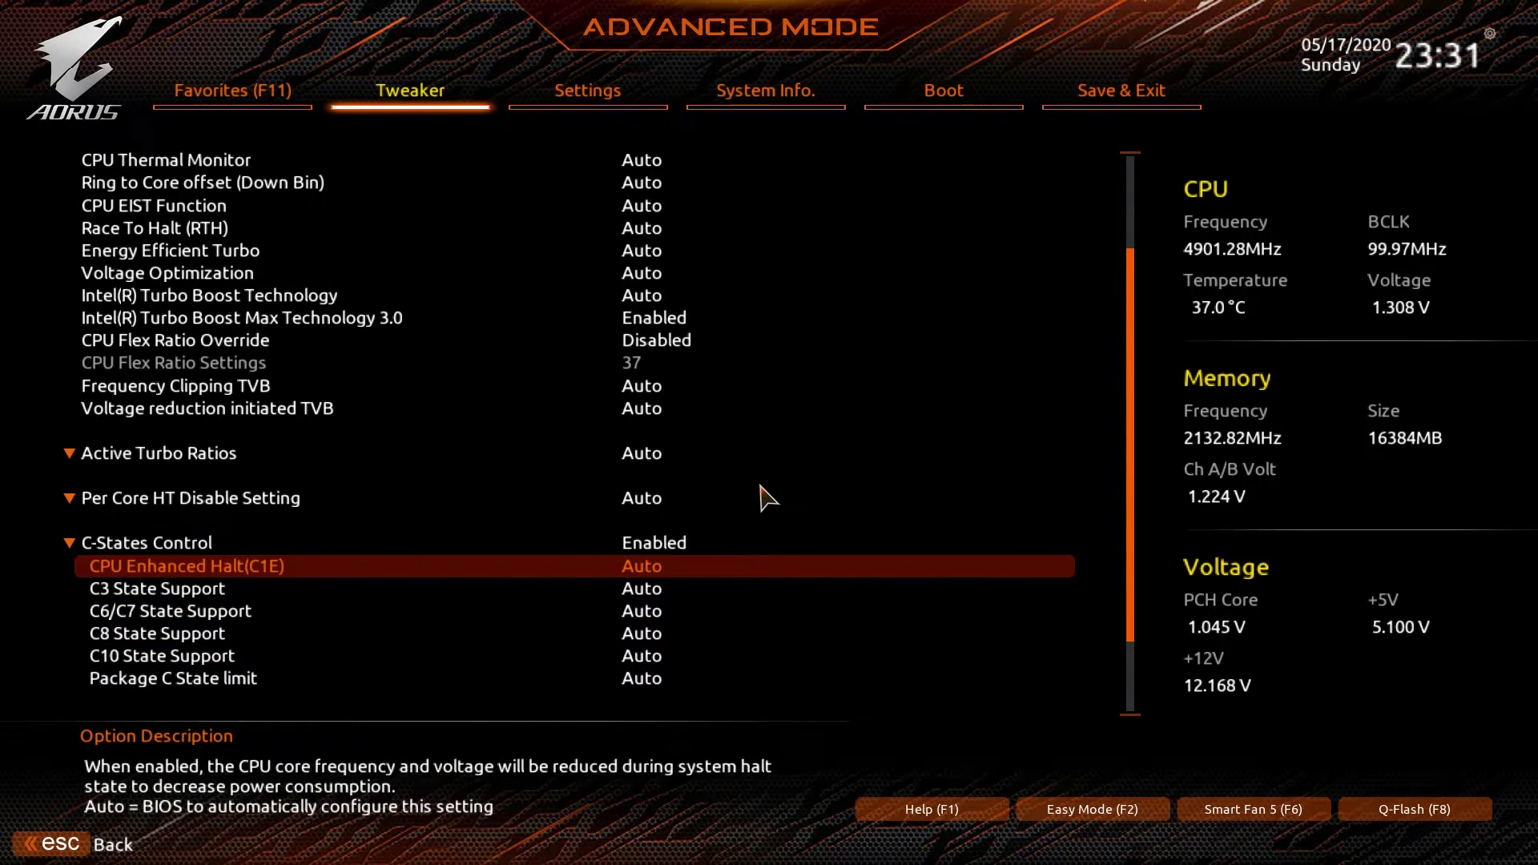
key(Return)
key(Up)
key(Up)
key(Return)
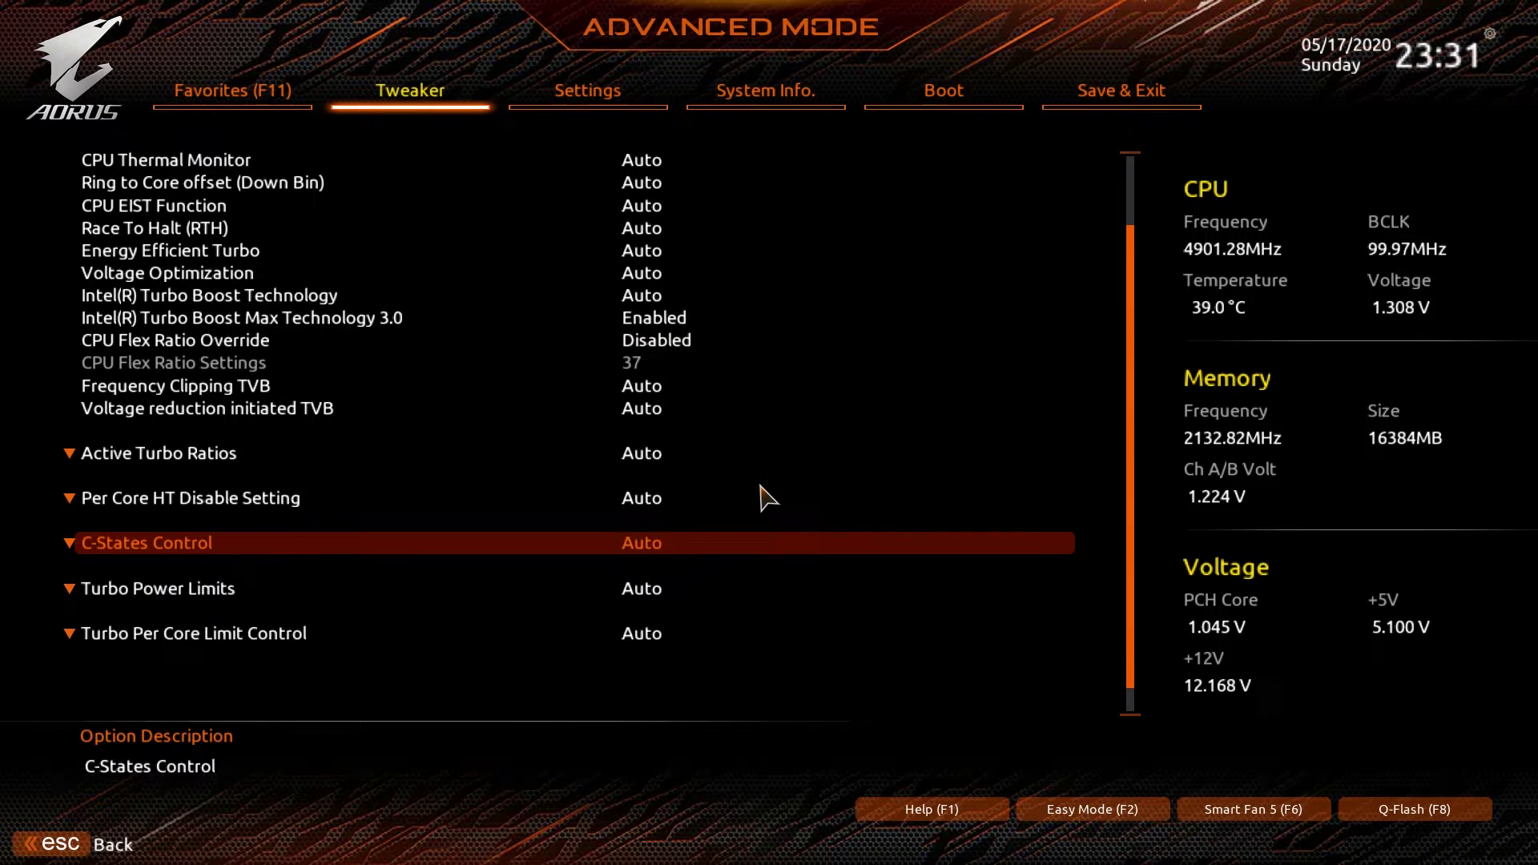
Step: Enable Turbo Power Limits to view the package and platform power limits, then restore Auto
key(Down)
key(Return)
key(Down)
key(Down)
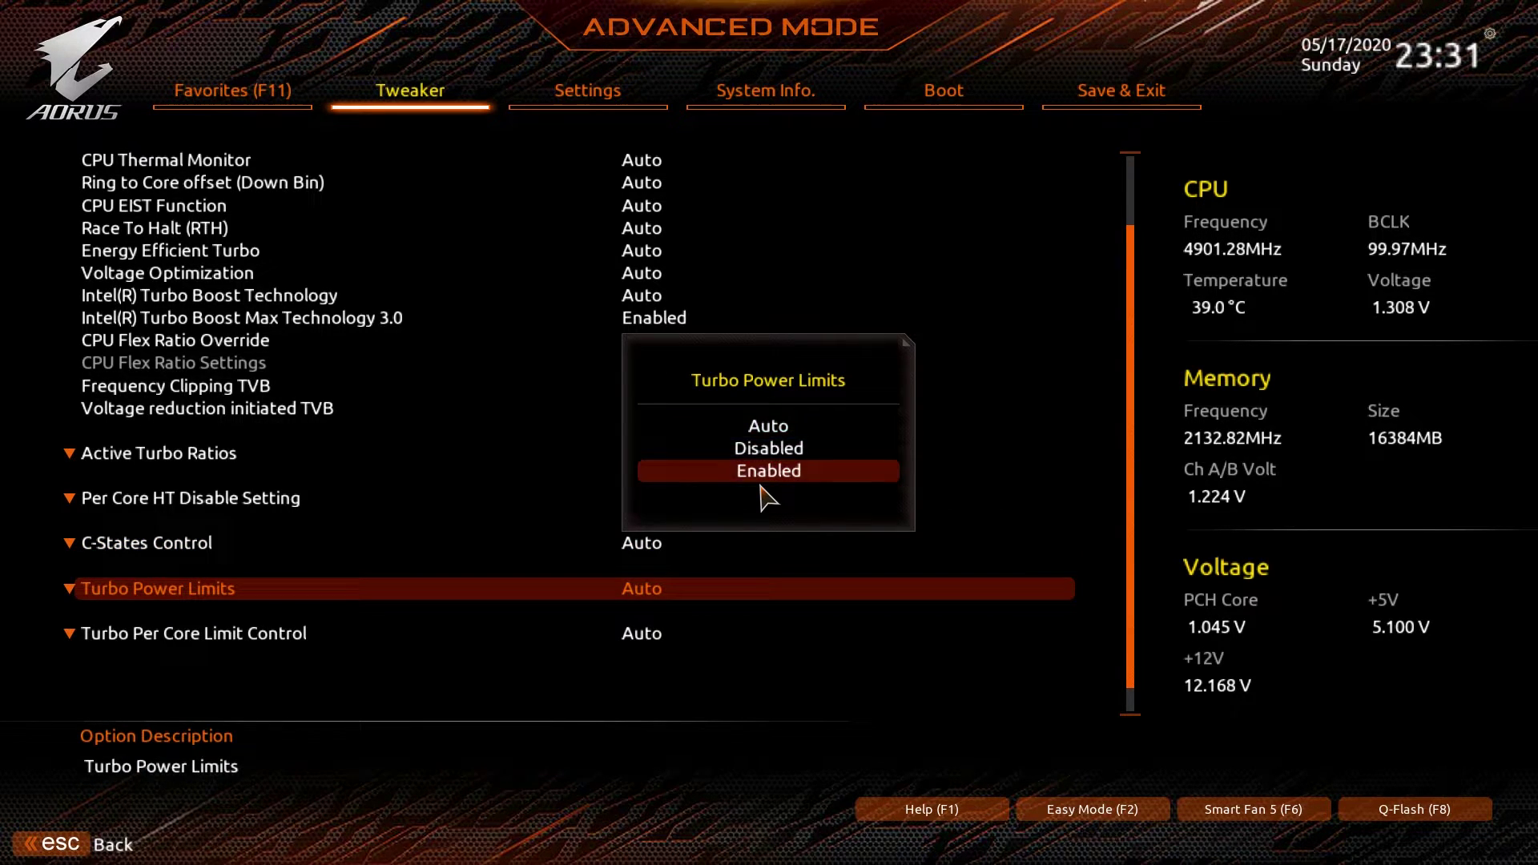
key(Return)
key(Down)
key(Down)
key(Down)
key(Down)
key(Down)
key(Down)
key(Down)
key(Down)
key(Down)
key(Down)
key(Down)
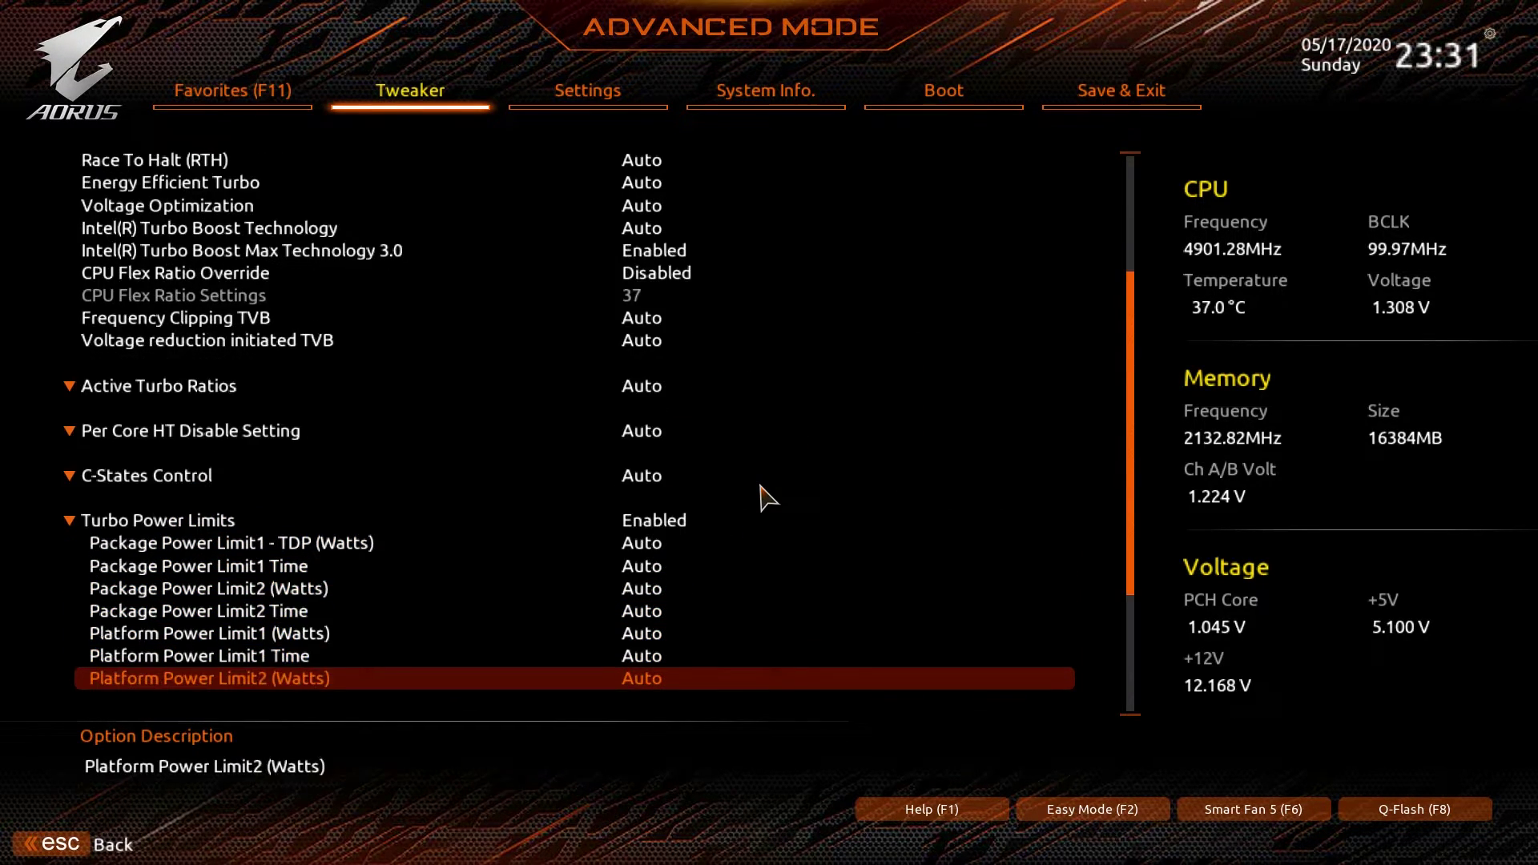
key(Down)
key(Down)
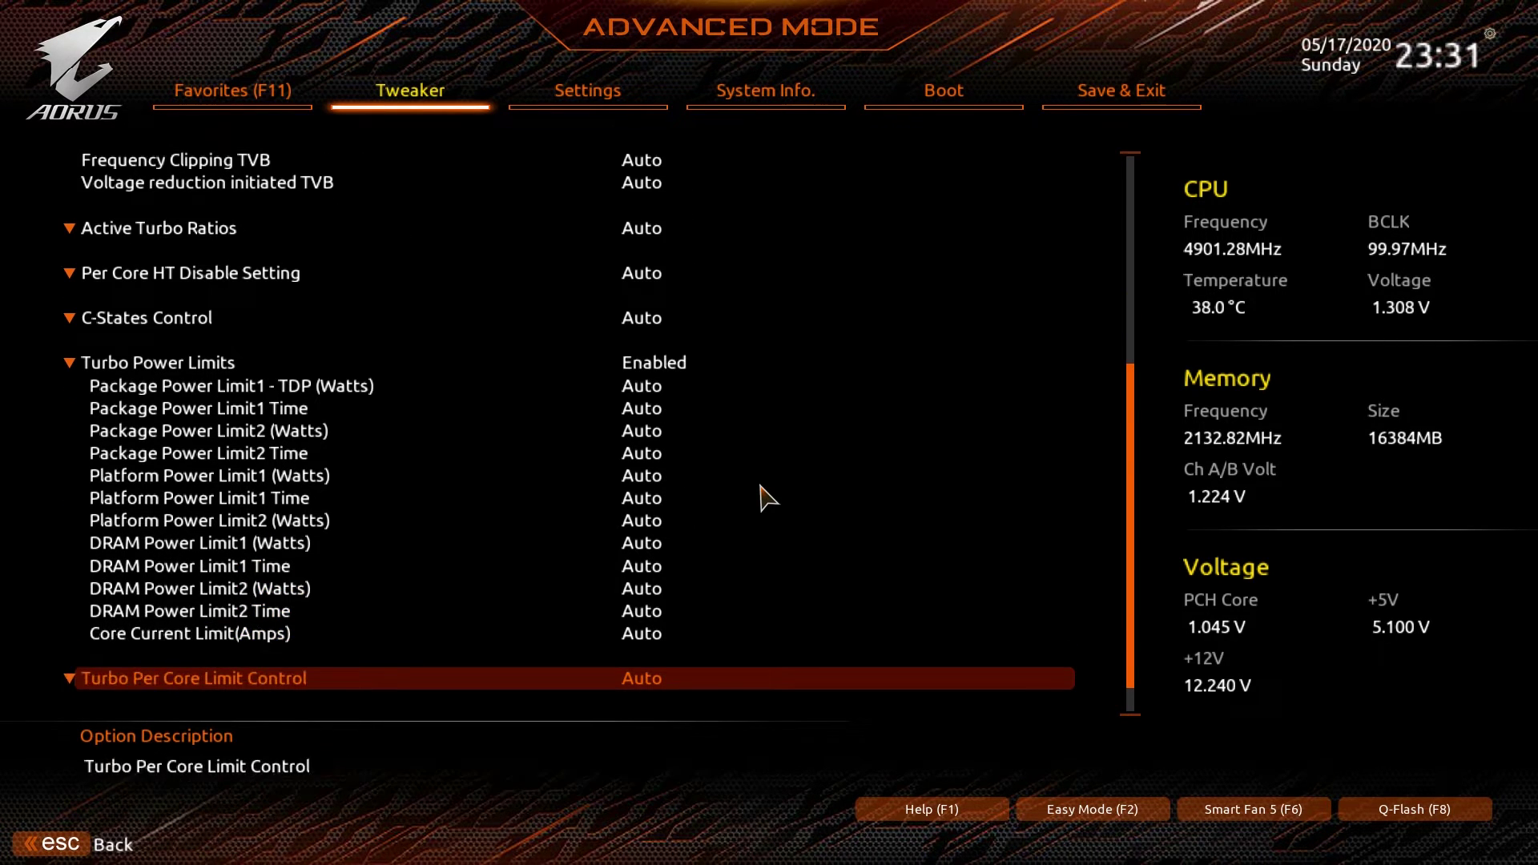
key(Up)
key(Up)
key(Up)
key(Up)
key(Up)
key(Up)
key(Up)
key(Up)
key(Up)
key(Up)
key(Up)
key(Up)
key(Up)
key(Up)
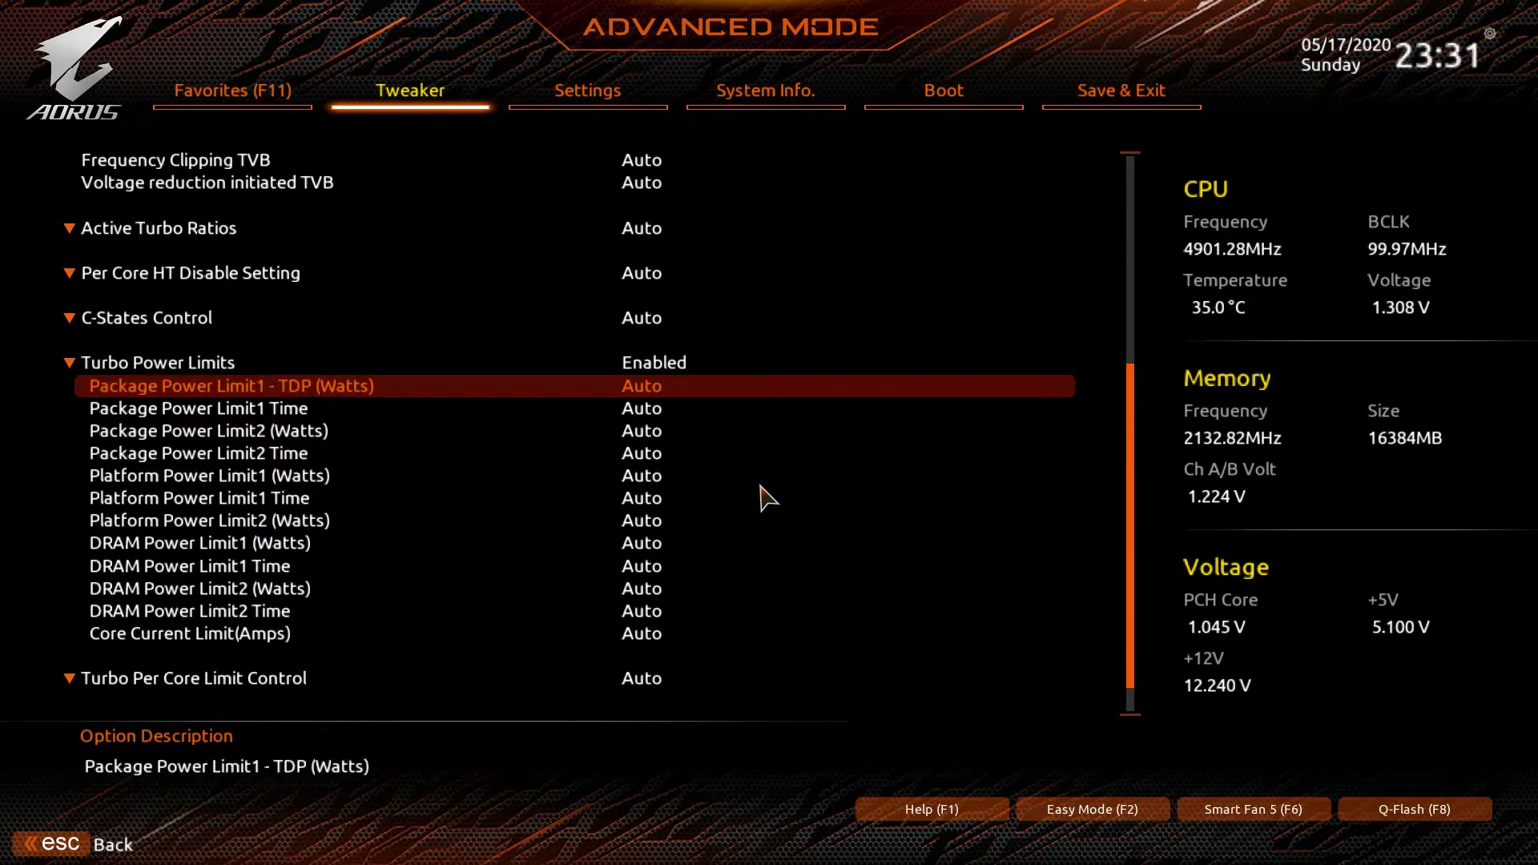
key(Down)
key(Return)
key(Up)
key(Up)
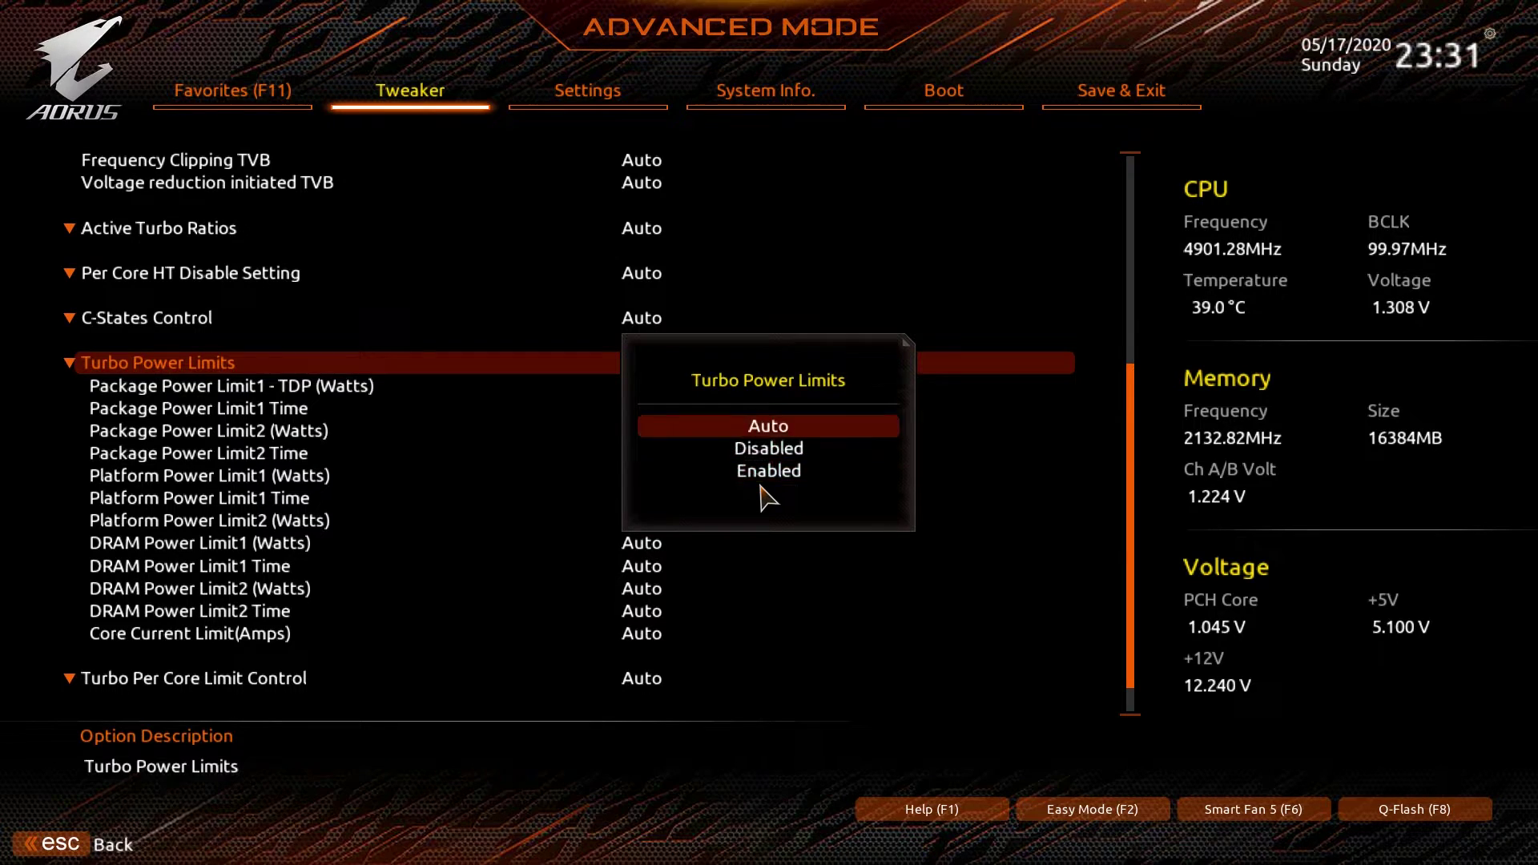
key(Return)
Step: Enable Turbo Per Core Limit Control to reveal ten ratio limits, then set it back to Auto
key(Down)
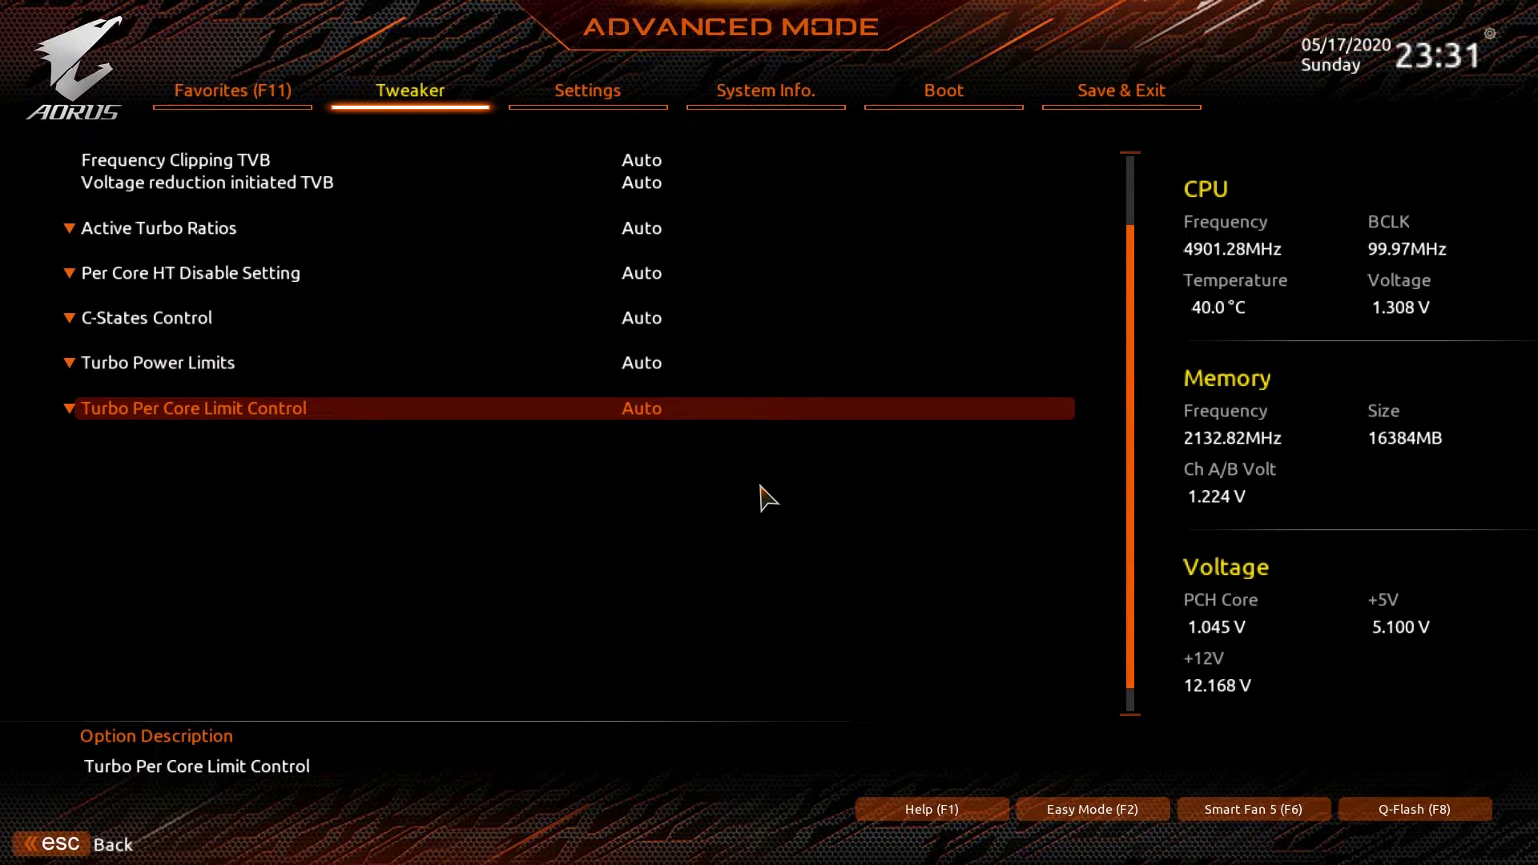
key(Return)
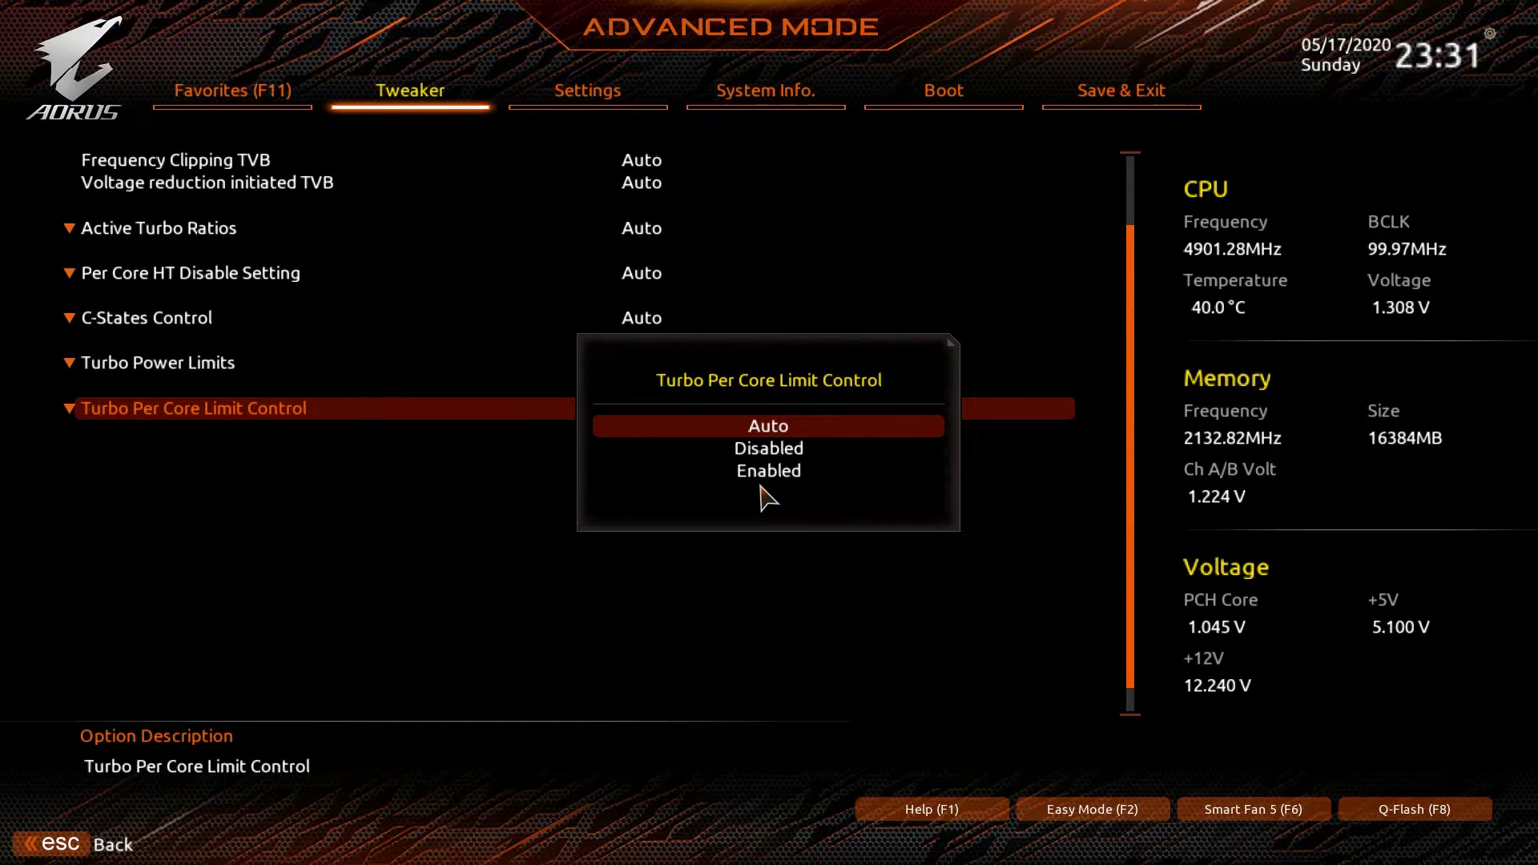
key(Down)
key(Down)
key(Return)
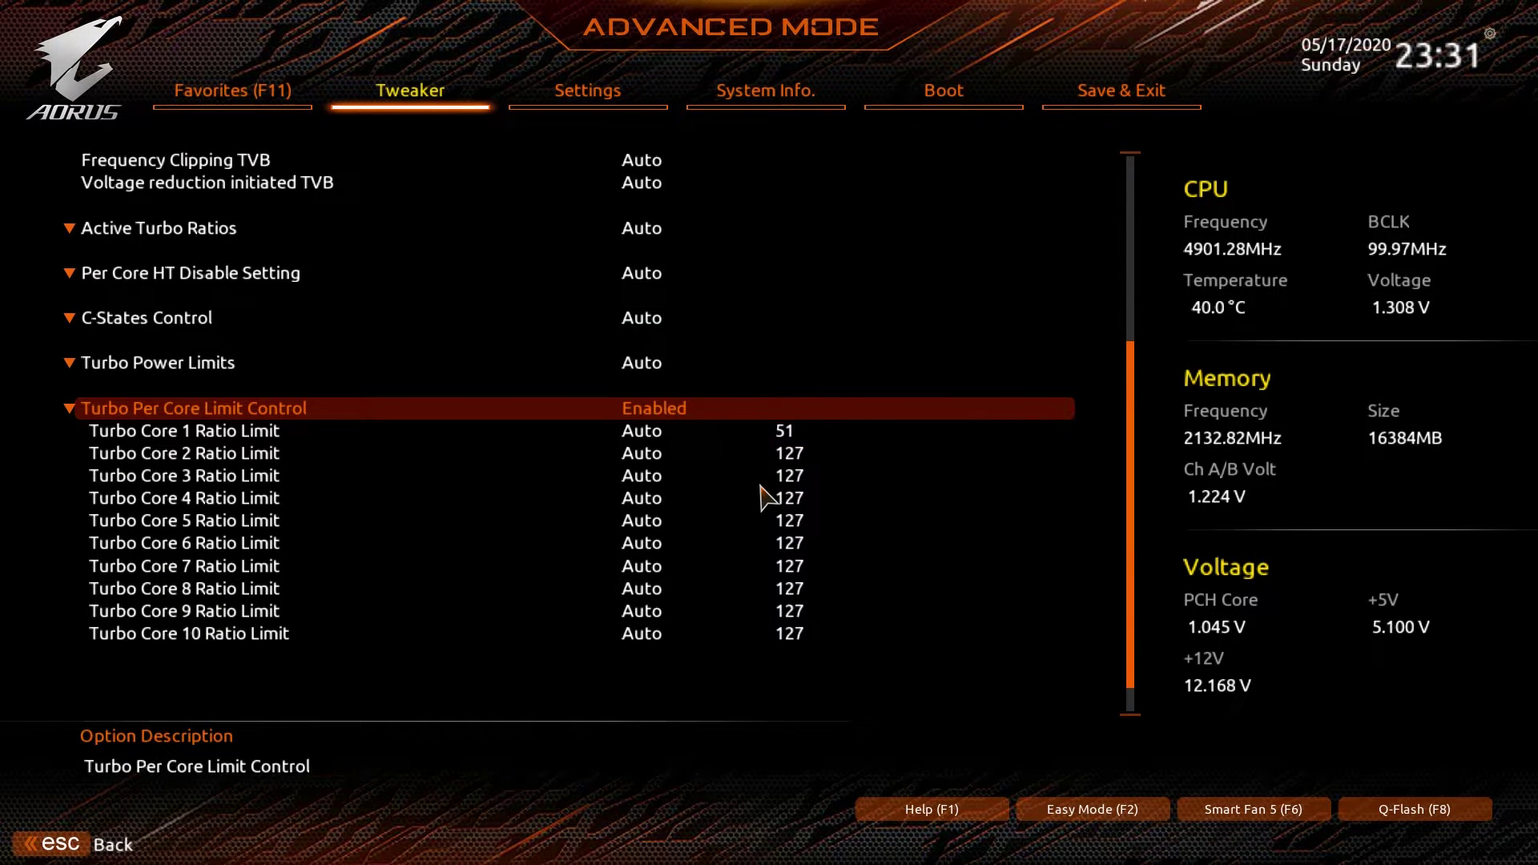
key(Return)
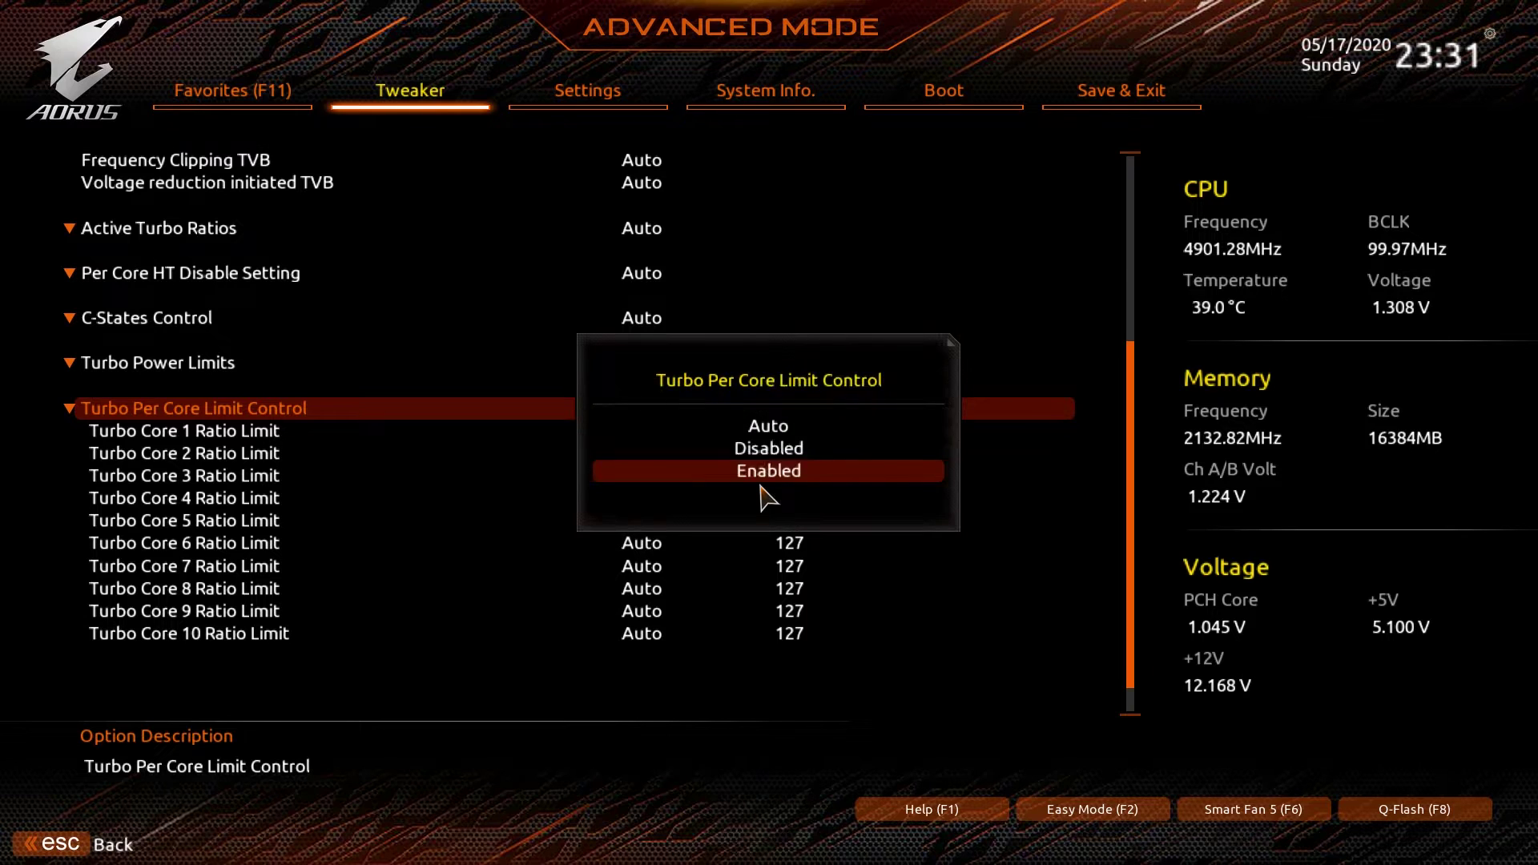
key(Up)
key(Up)
key(Return)
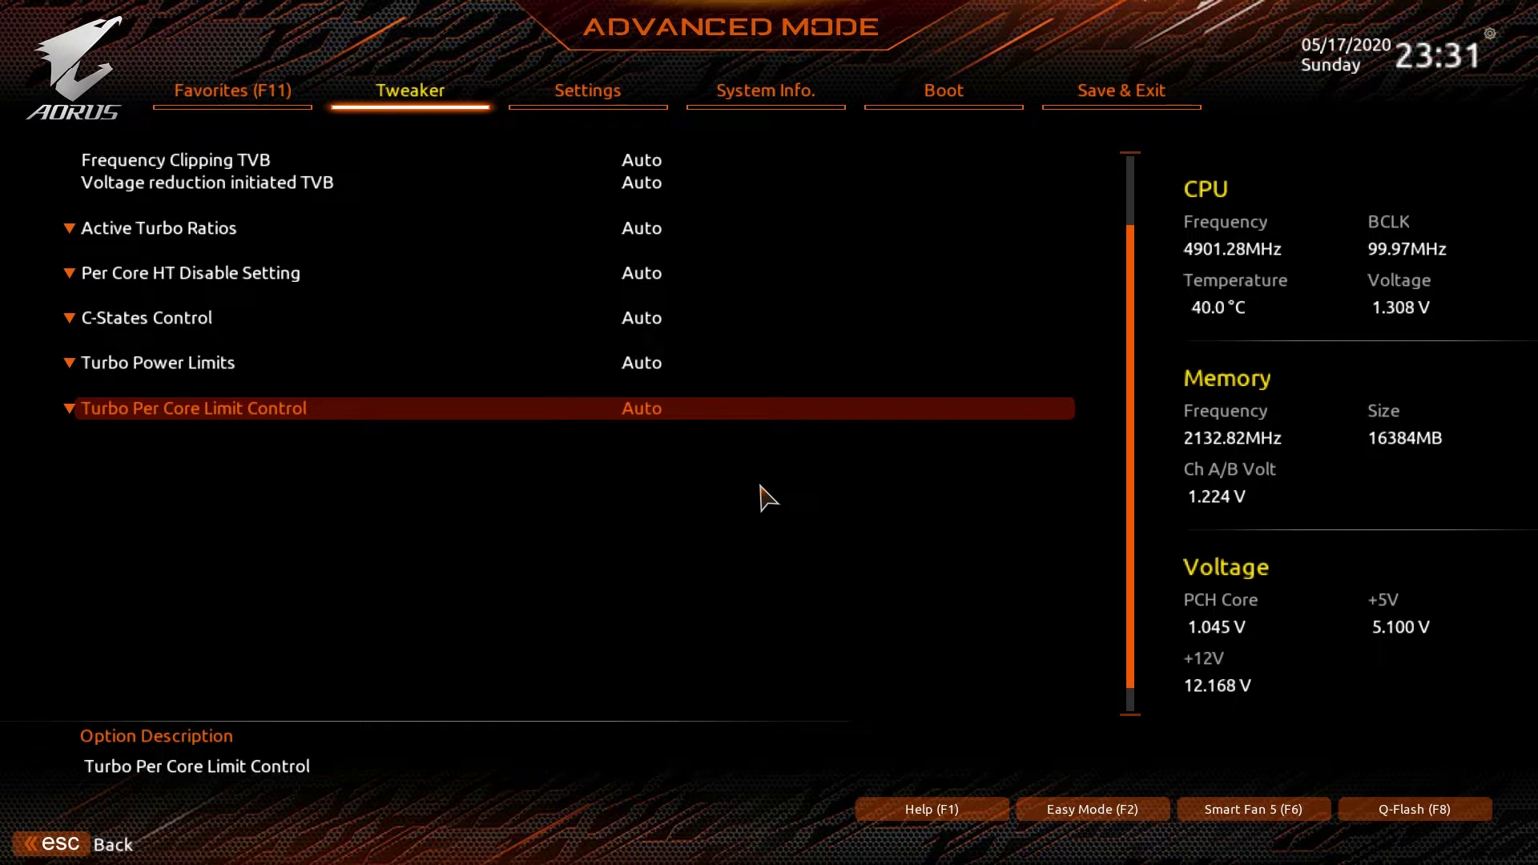
Step: Review Race To Halt and Voltage Optimization while returning to the top of the CPU settings
key(Up)
key(Up)
key(Up)
key(Up)
key(Up)
key(Up)
key(Up)
key(Up)
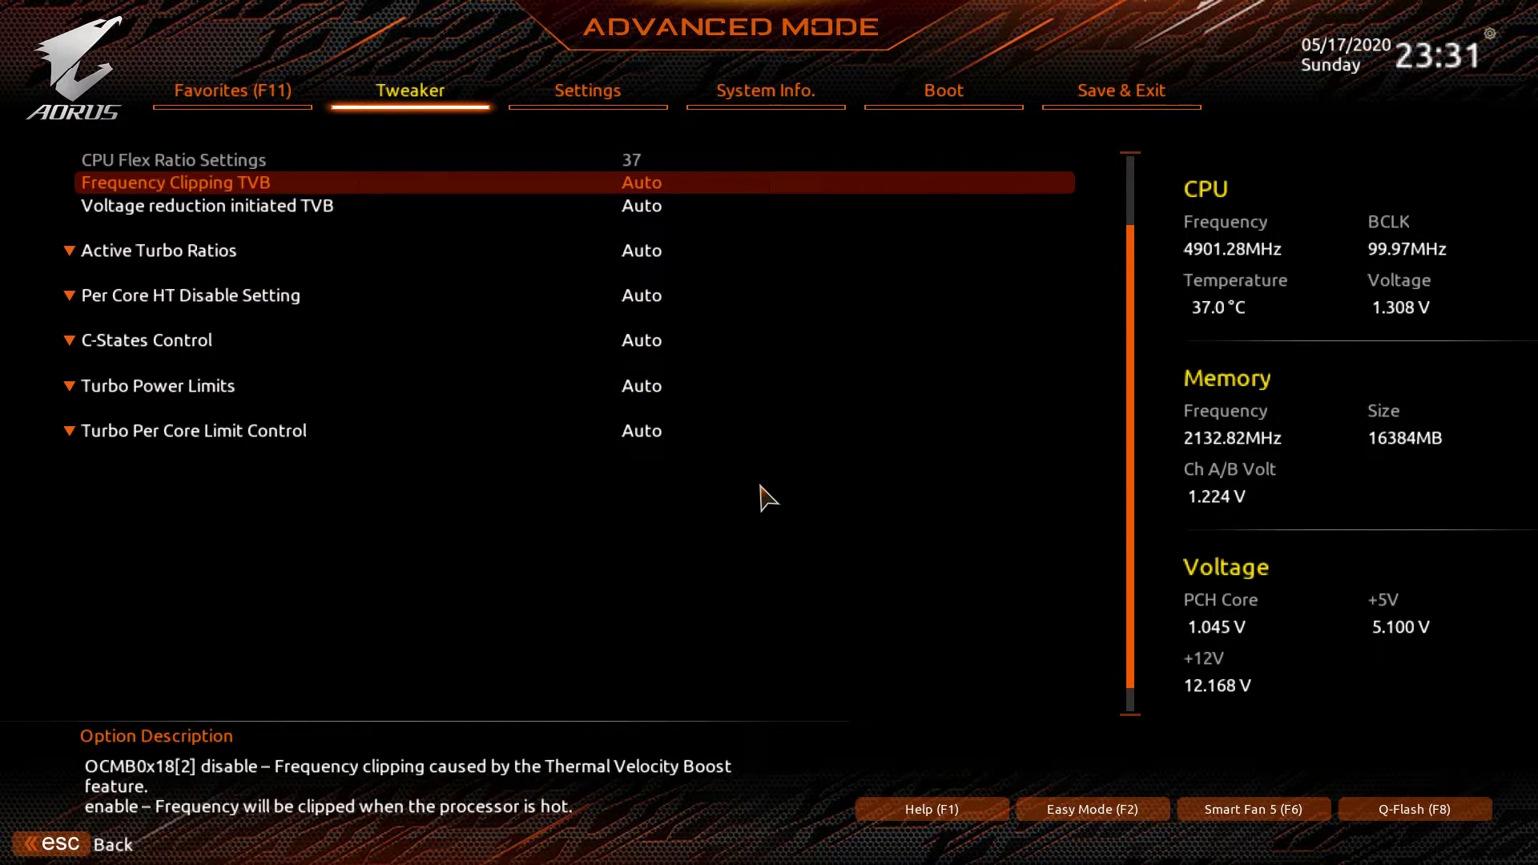
key(Up)
key(Up)
key(Up)
key(Up)
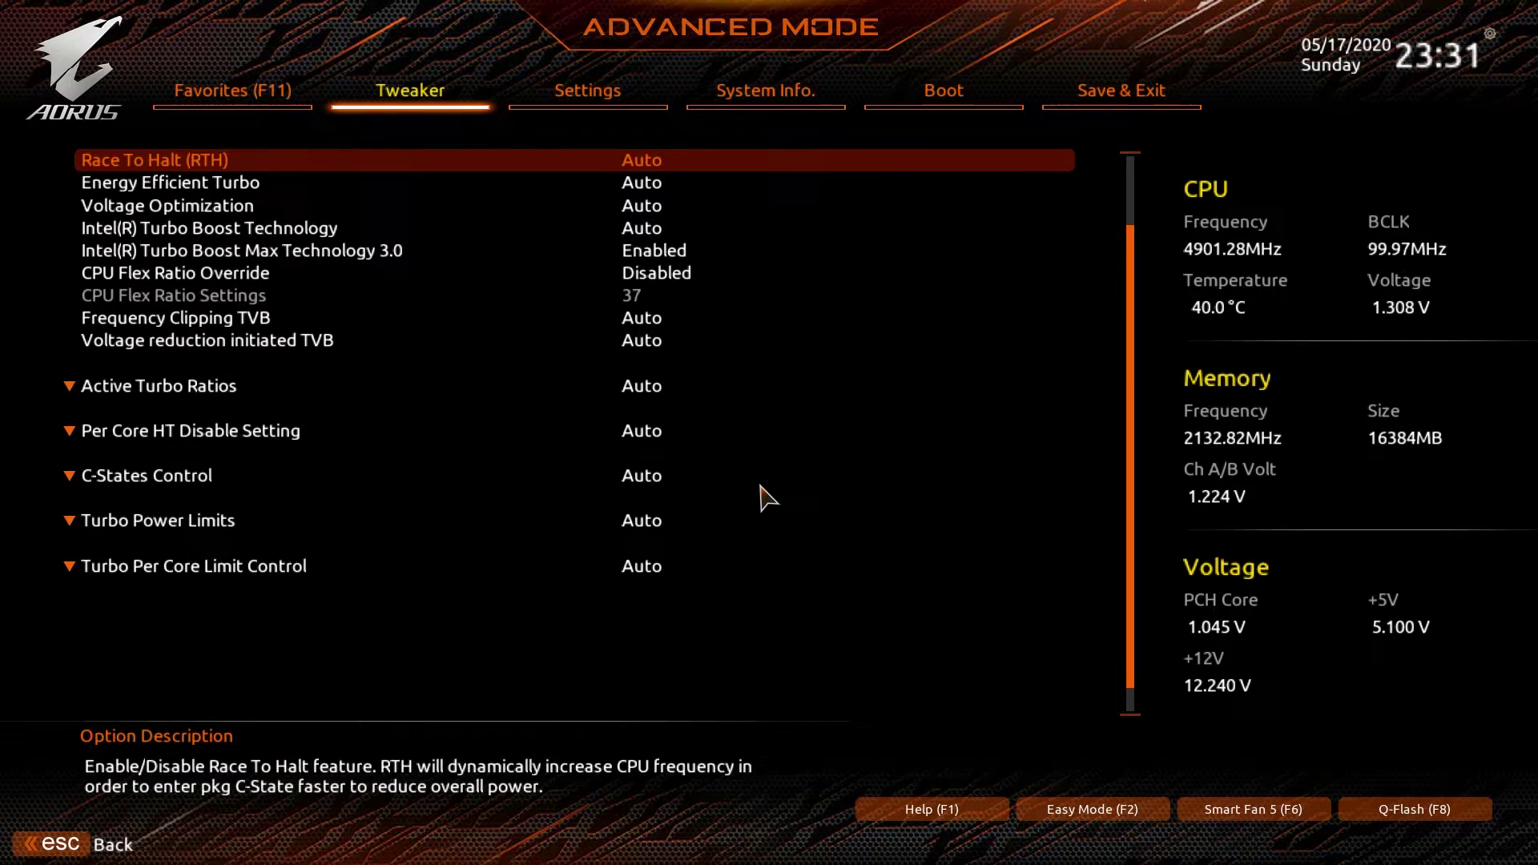
key(Down)
key(Down)
key(Down)
key(Down)
key(Down)
key(Down)
key(Down)
key(Down)
key(Down)
key(Down)
key(Down)
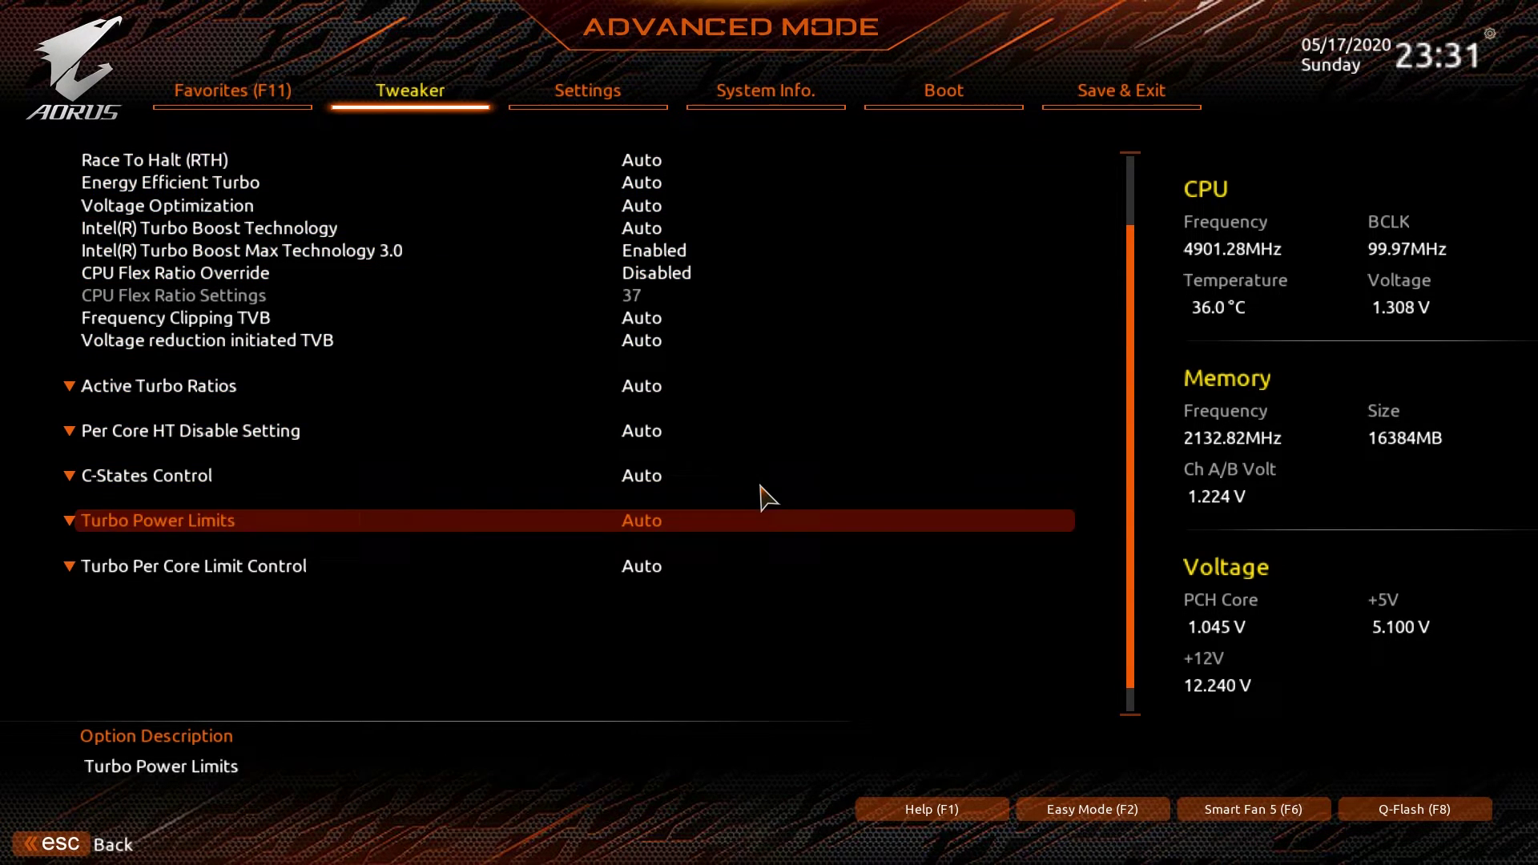
key(Up)
key(Up)
key(Up)
key(Up)
key(Up)
key(Up)
key(Up)
key(Up)
key(Up)
key(Up)
key(Up)
key(Up)
key(Up)
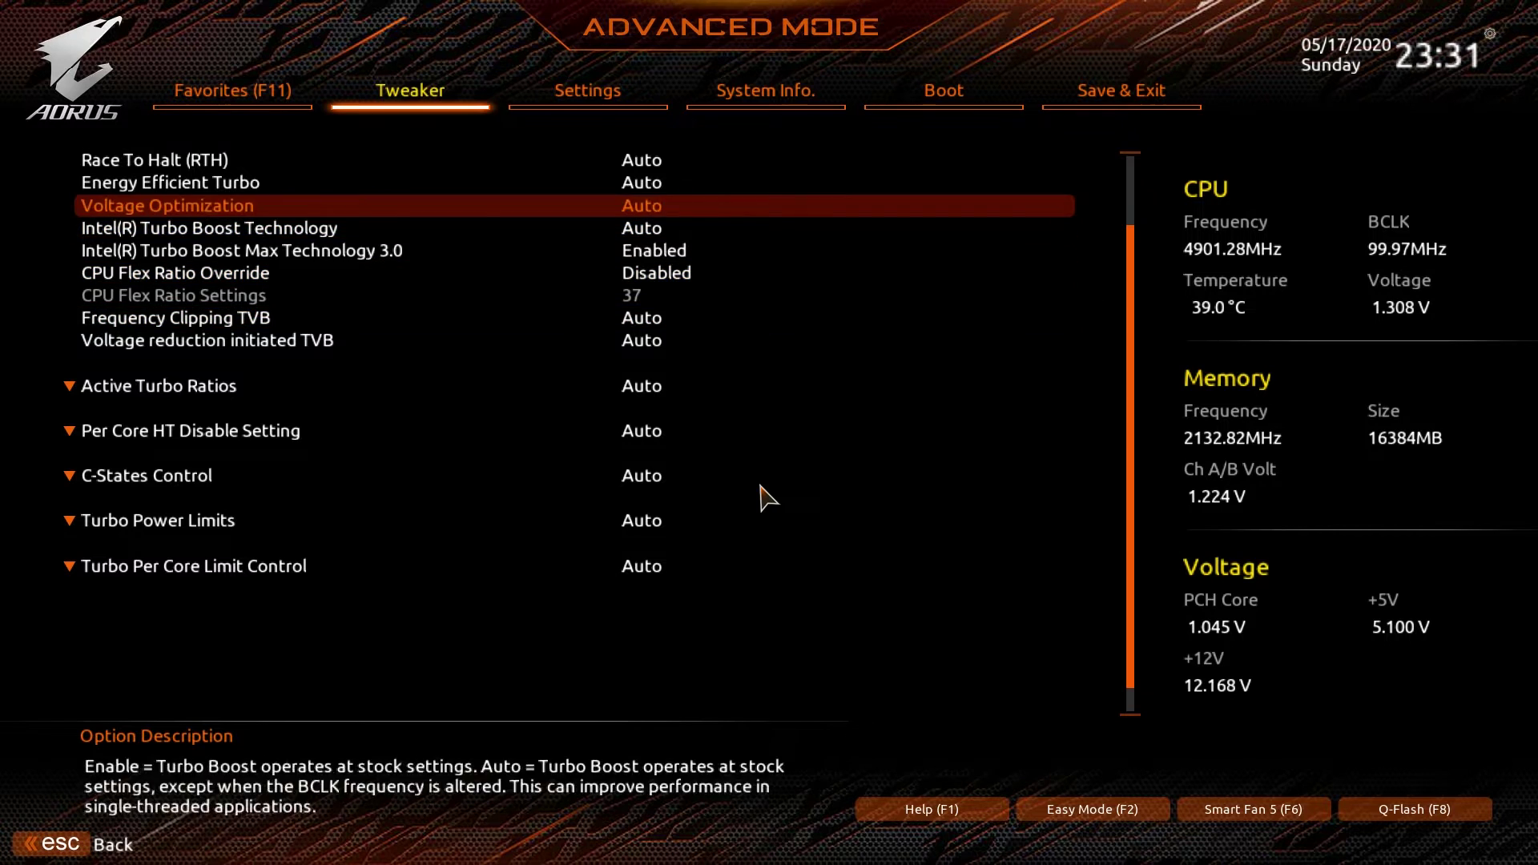
key(Up)
key(Up)
key(Up)
key(Up)
key(Up)
key(Up)
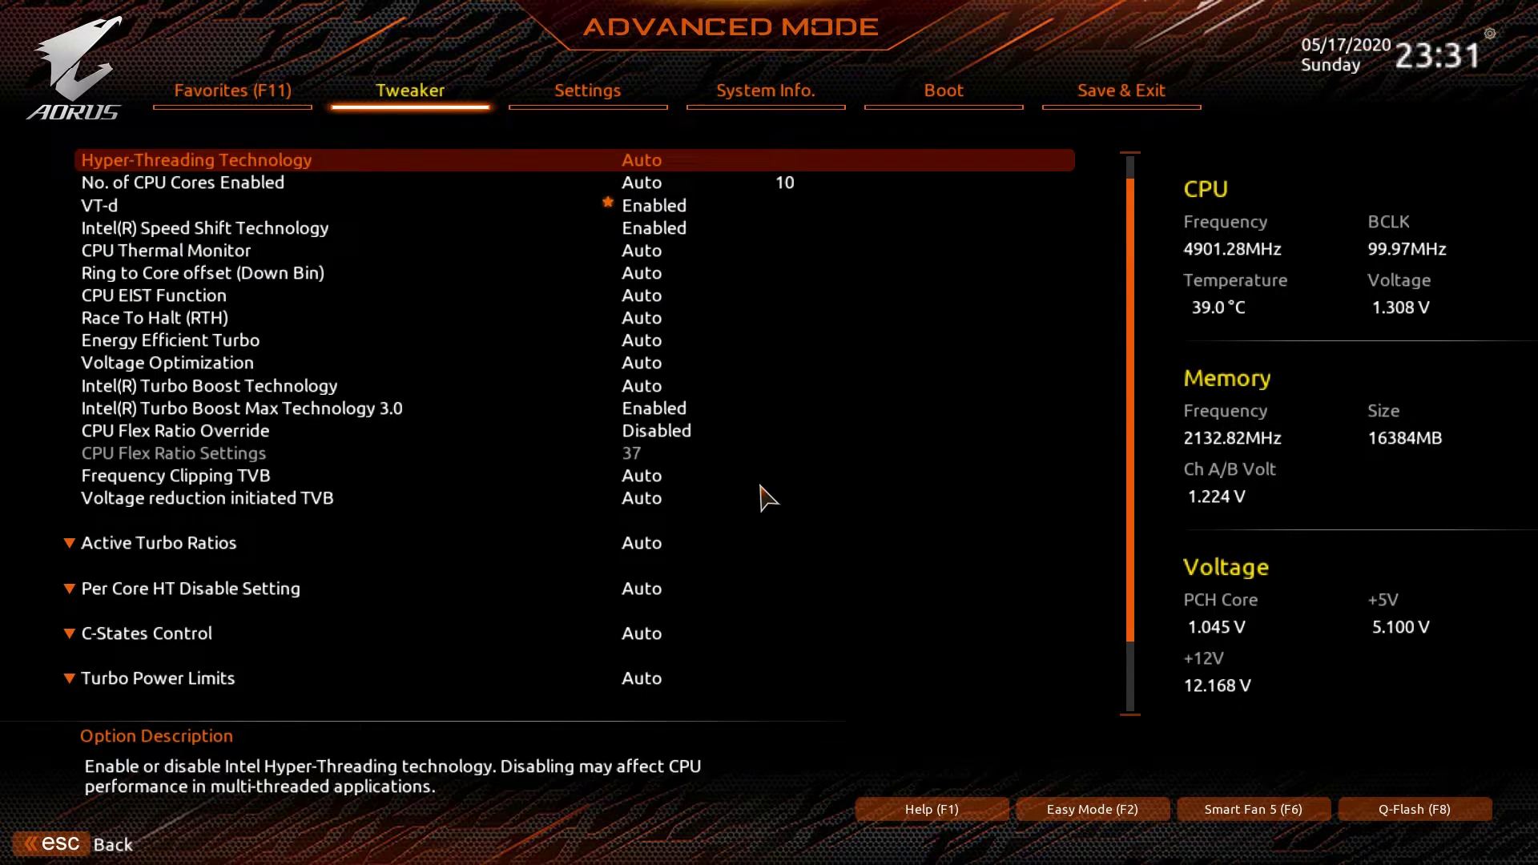
Step: Back on Tweaker, set Extreme Memory Profile(X.M.P.) to Profile1 for DDR4-3600 at 1.35V
key(Escape)
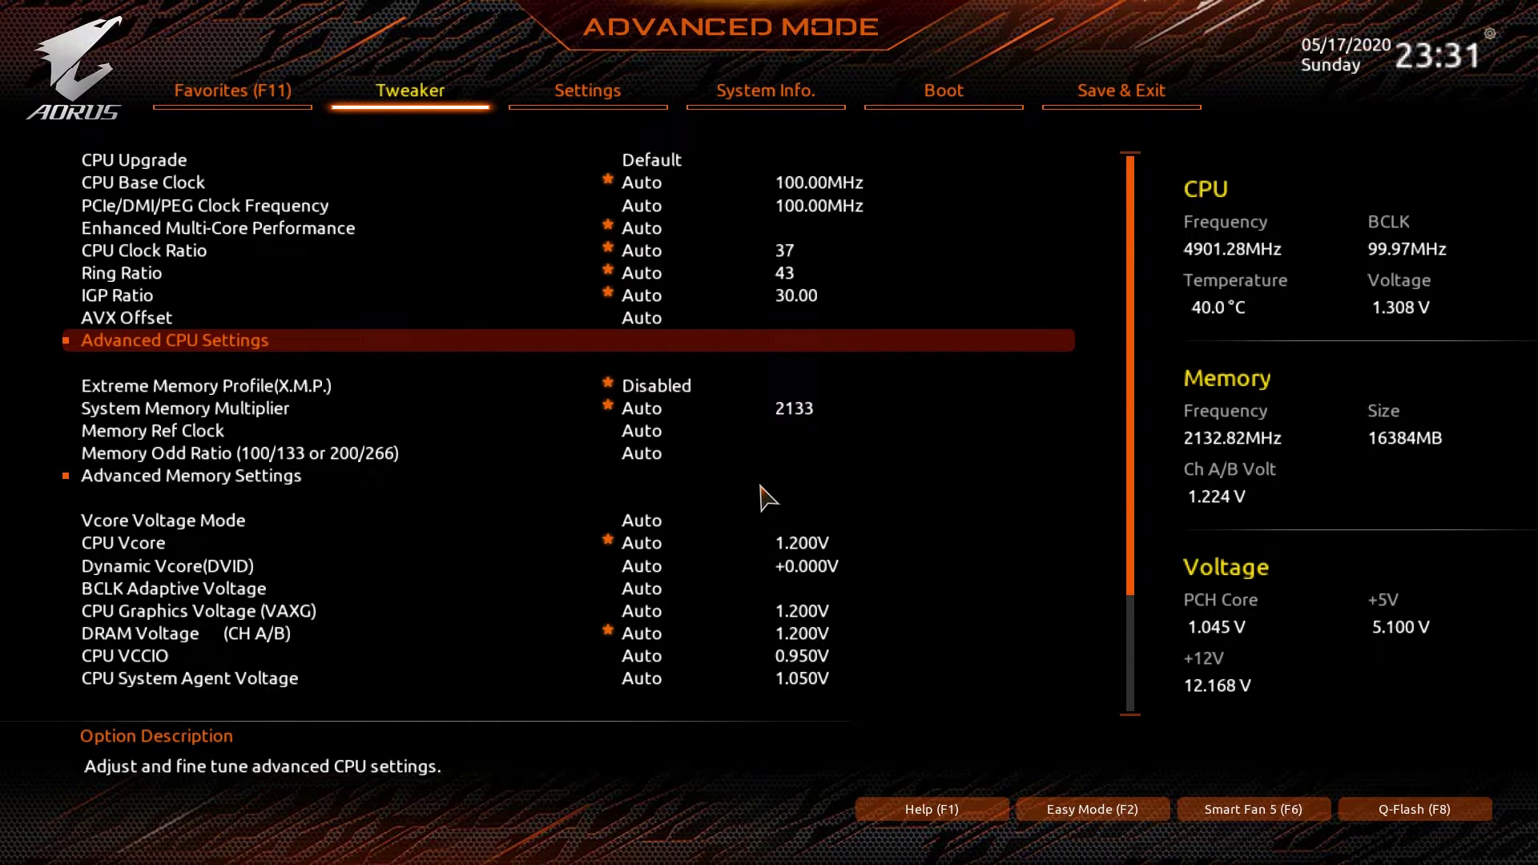
key(Down)
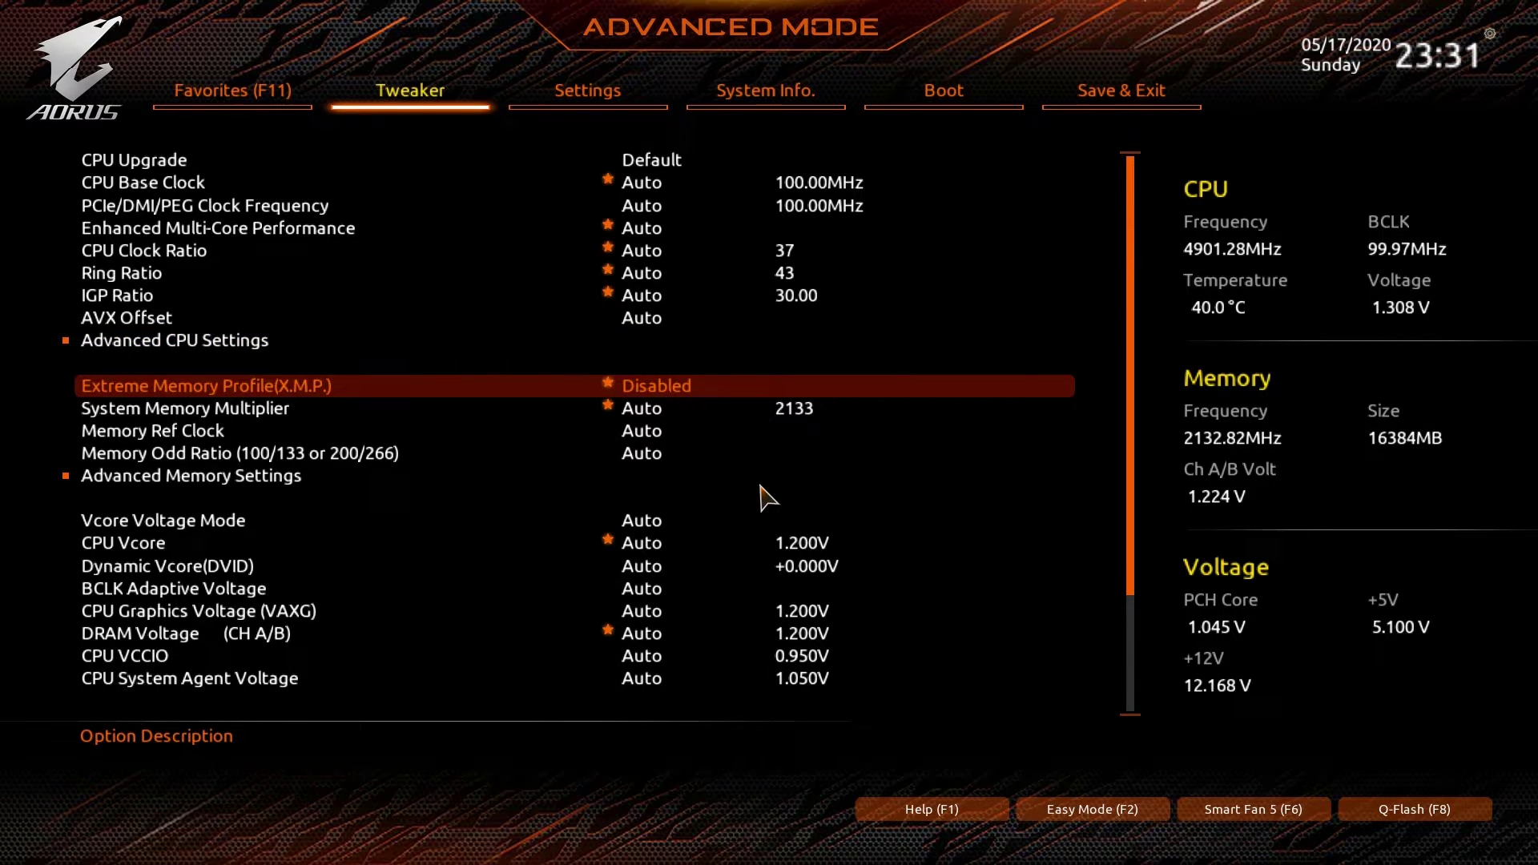
key(Return)
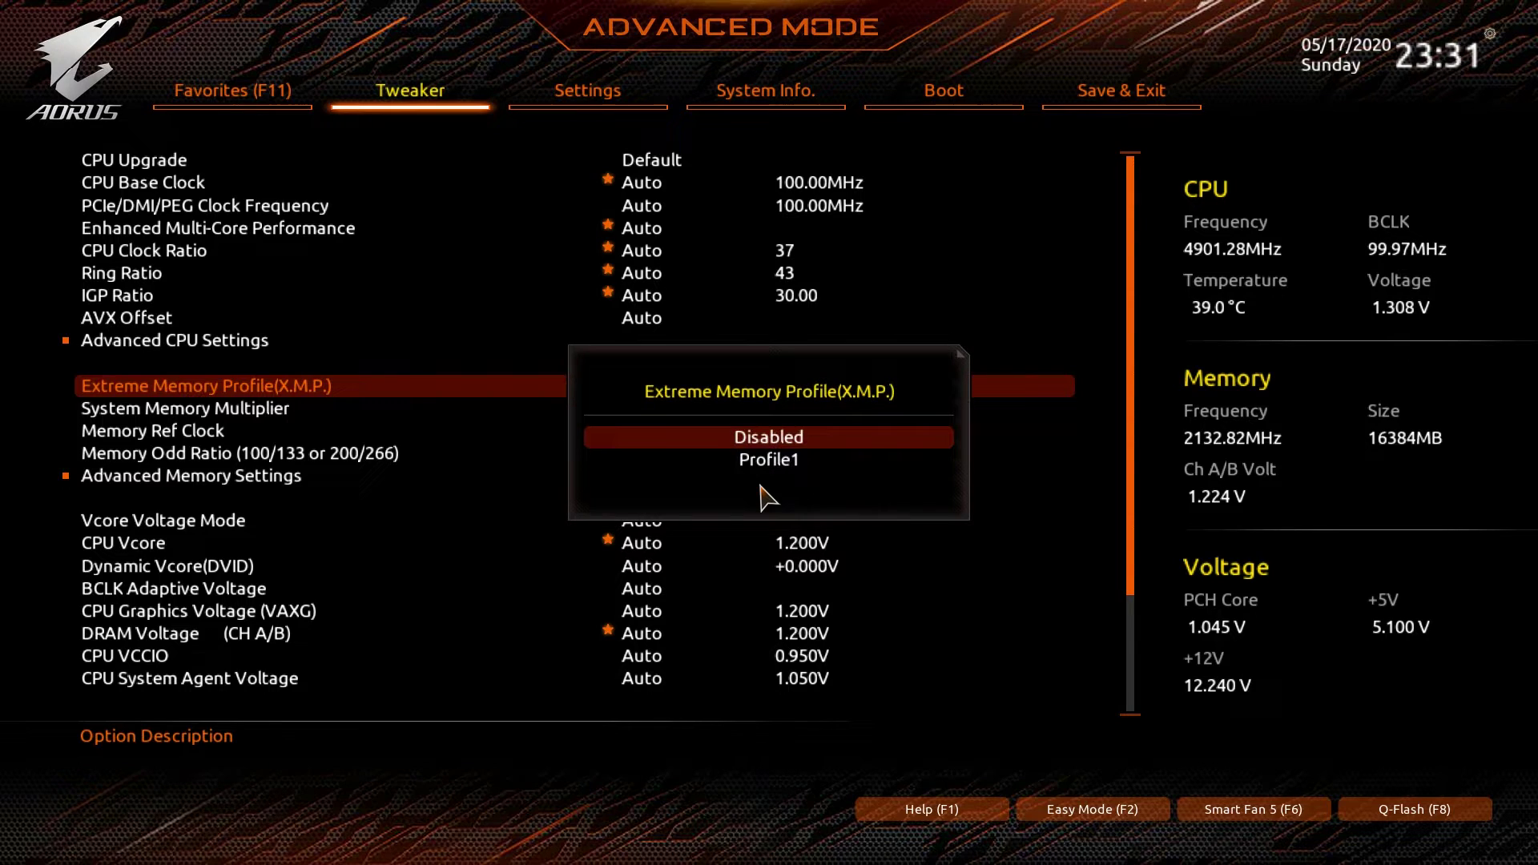
key(Down)
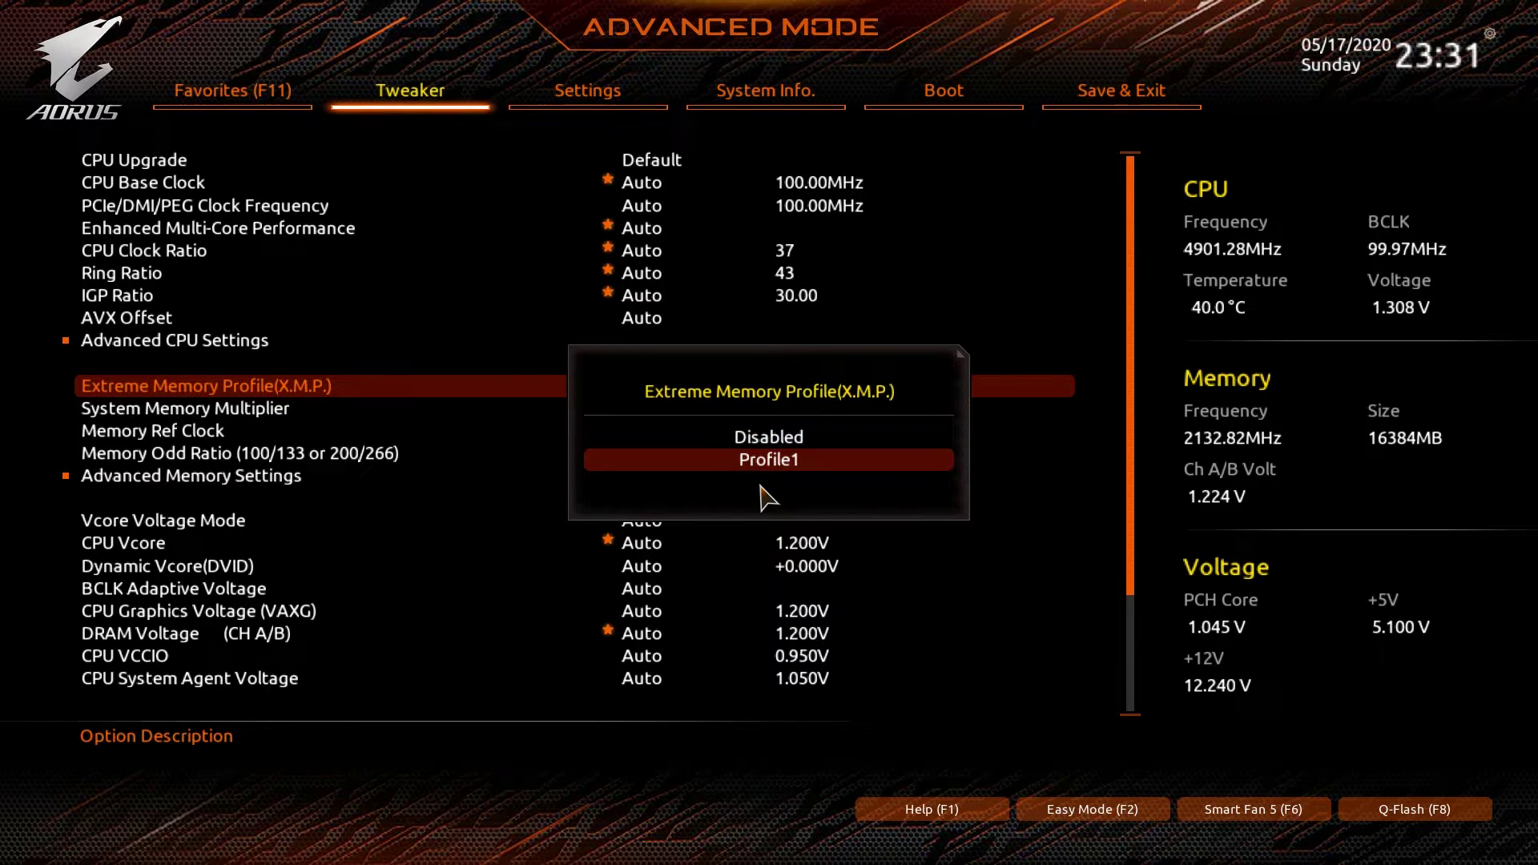
key(Return)
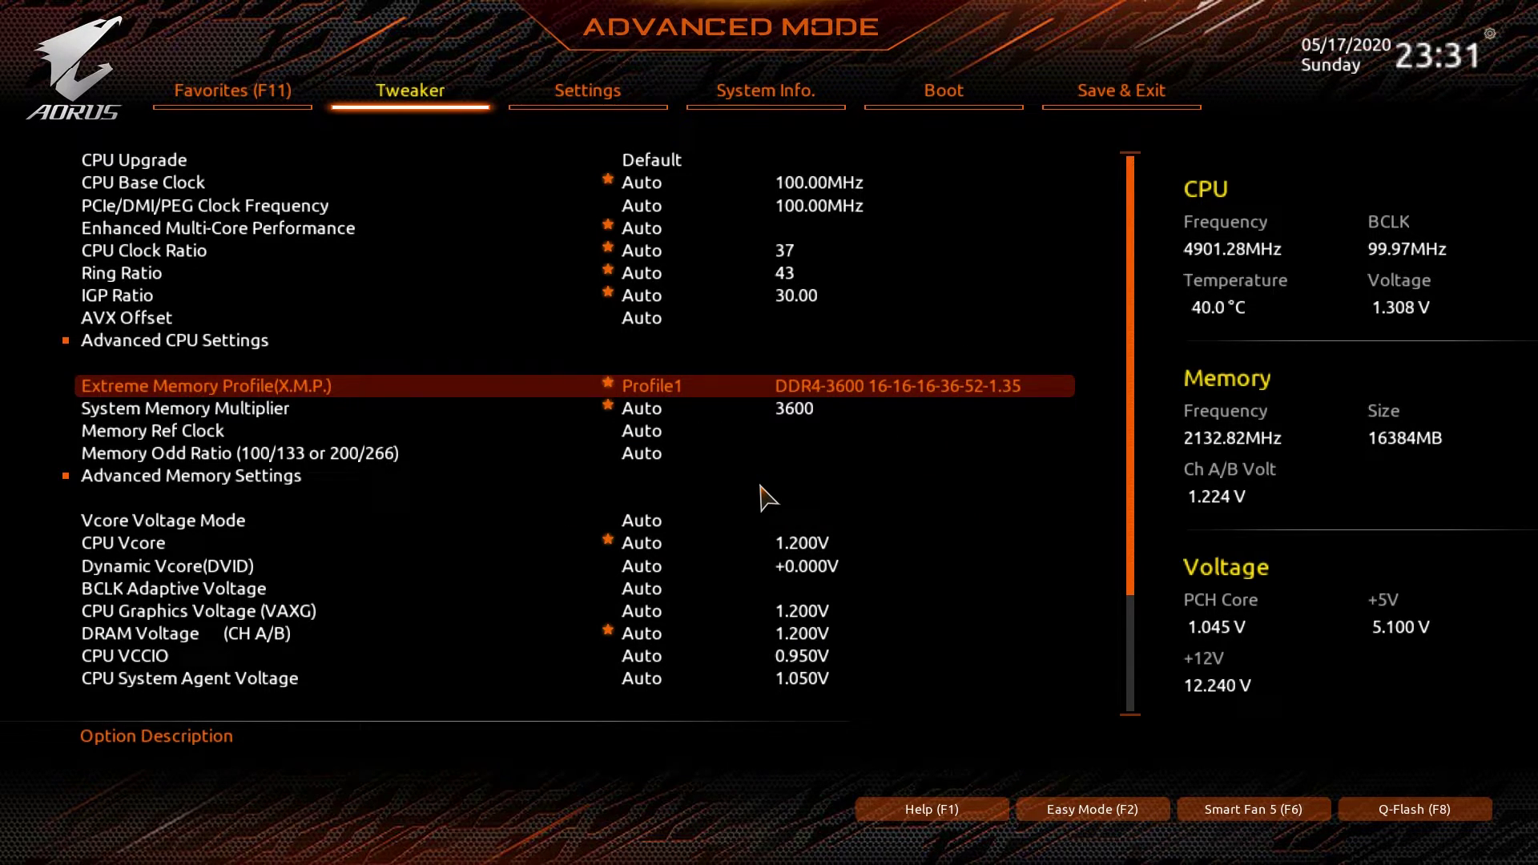
key(Down)
key(Down)
key(Down)
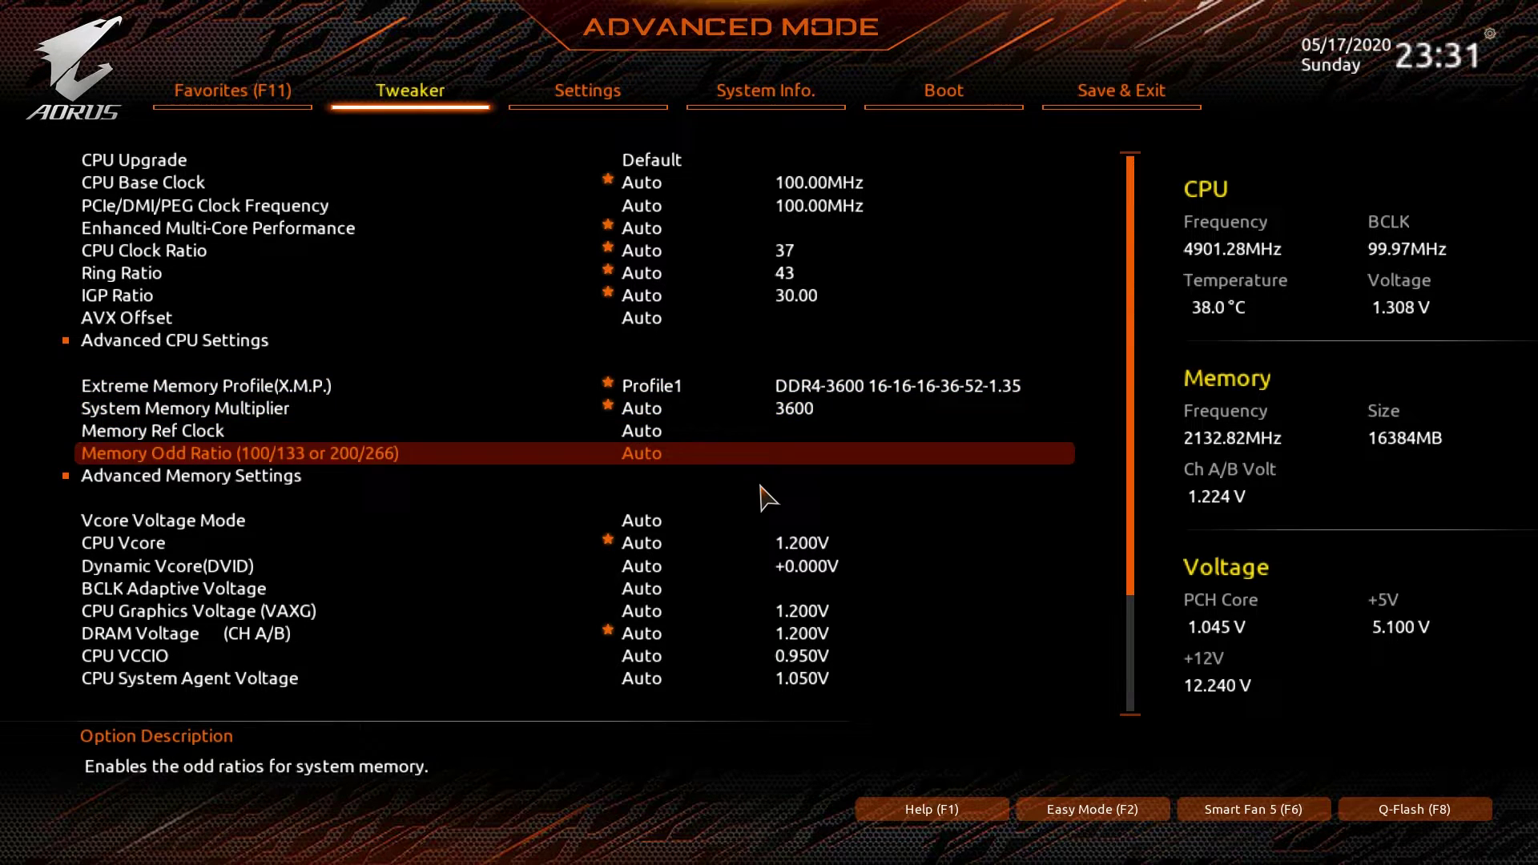
key(Down)
Step: In Advanced Memory Settings, view the SPD information for the DIMM 2 module
key(Return)
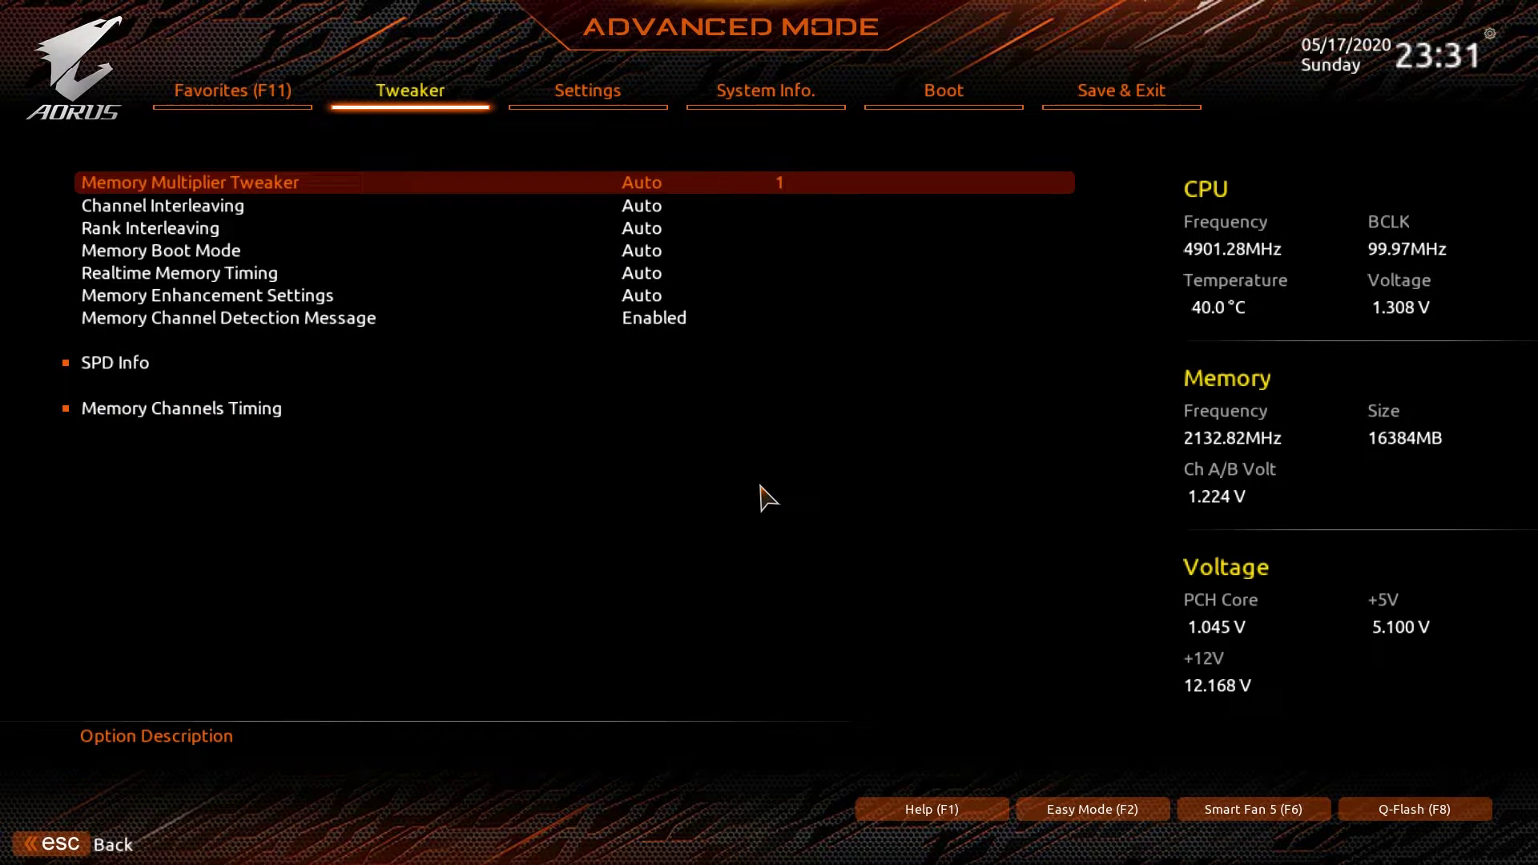
key(Down)
key(Down)
key(Down)
key(Down)
key(Down)
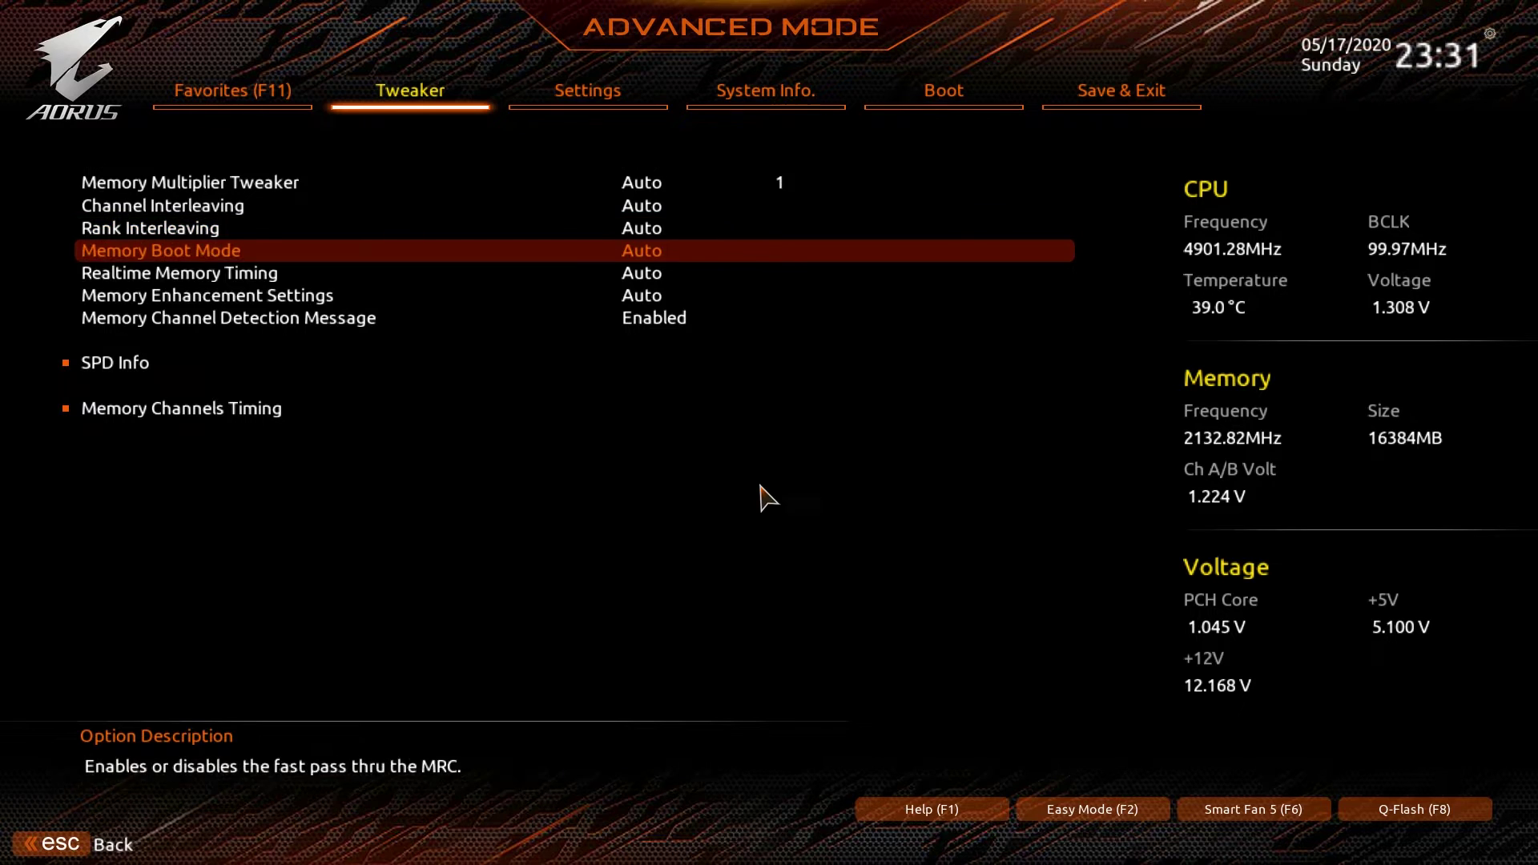
key(Down)
key(Down)
key(Return)
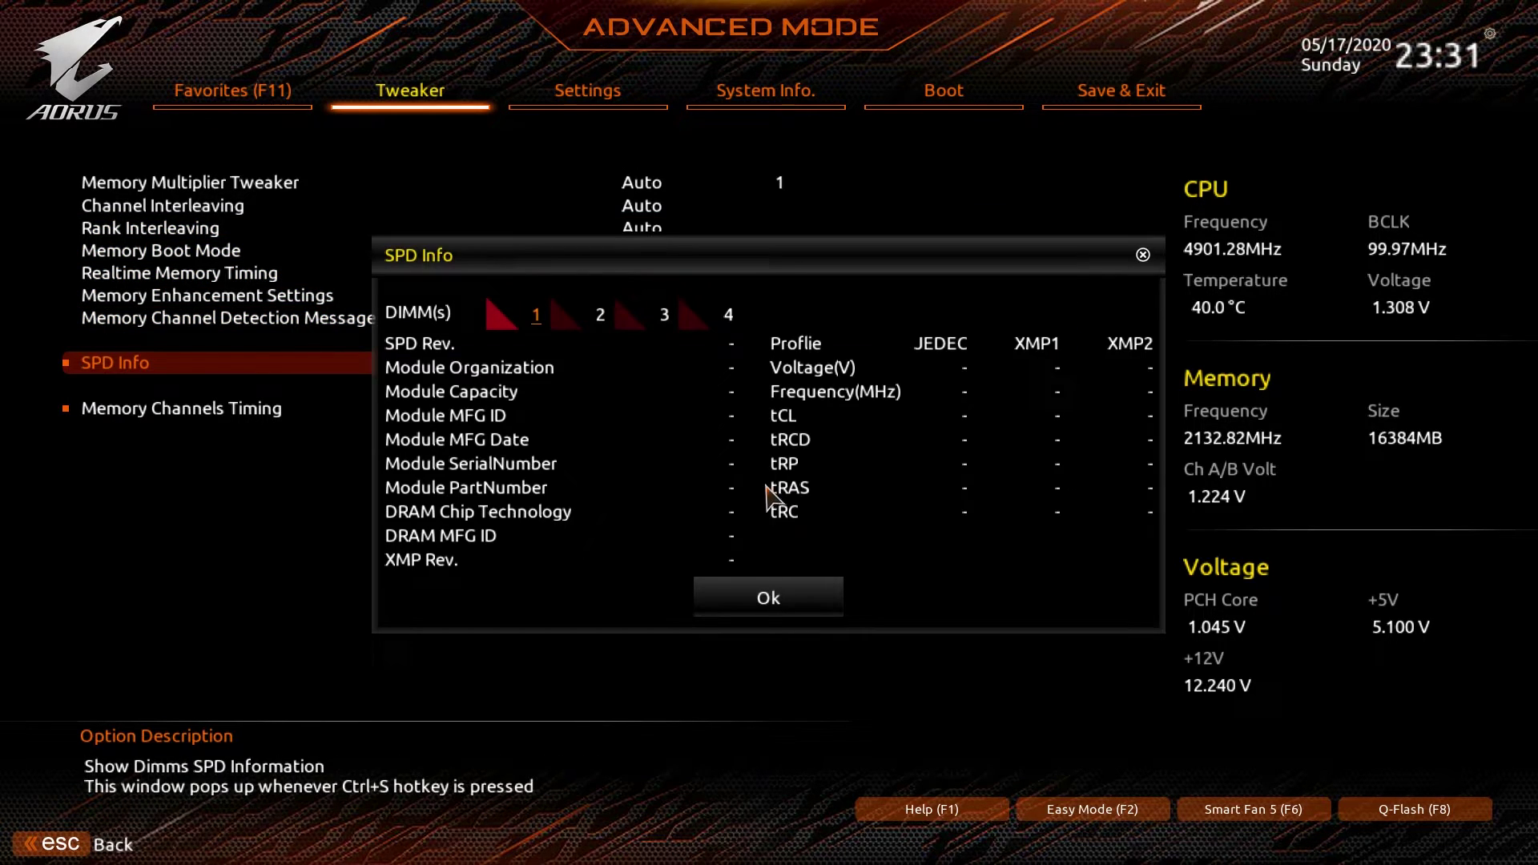
click(602, 323)
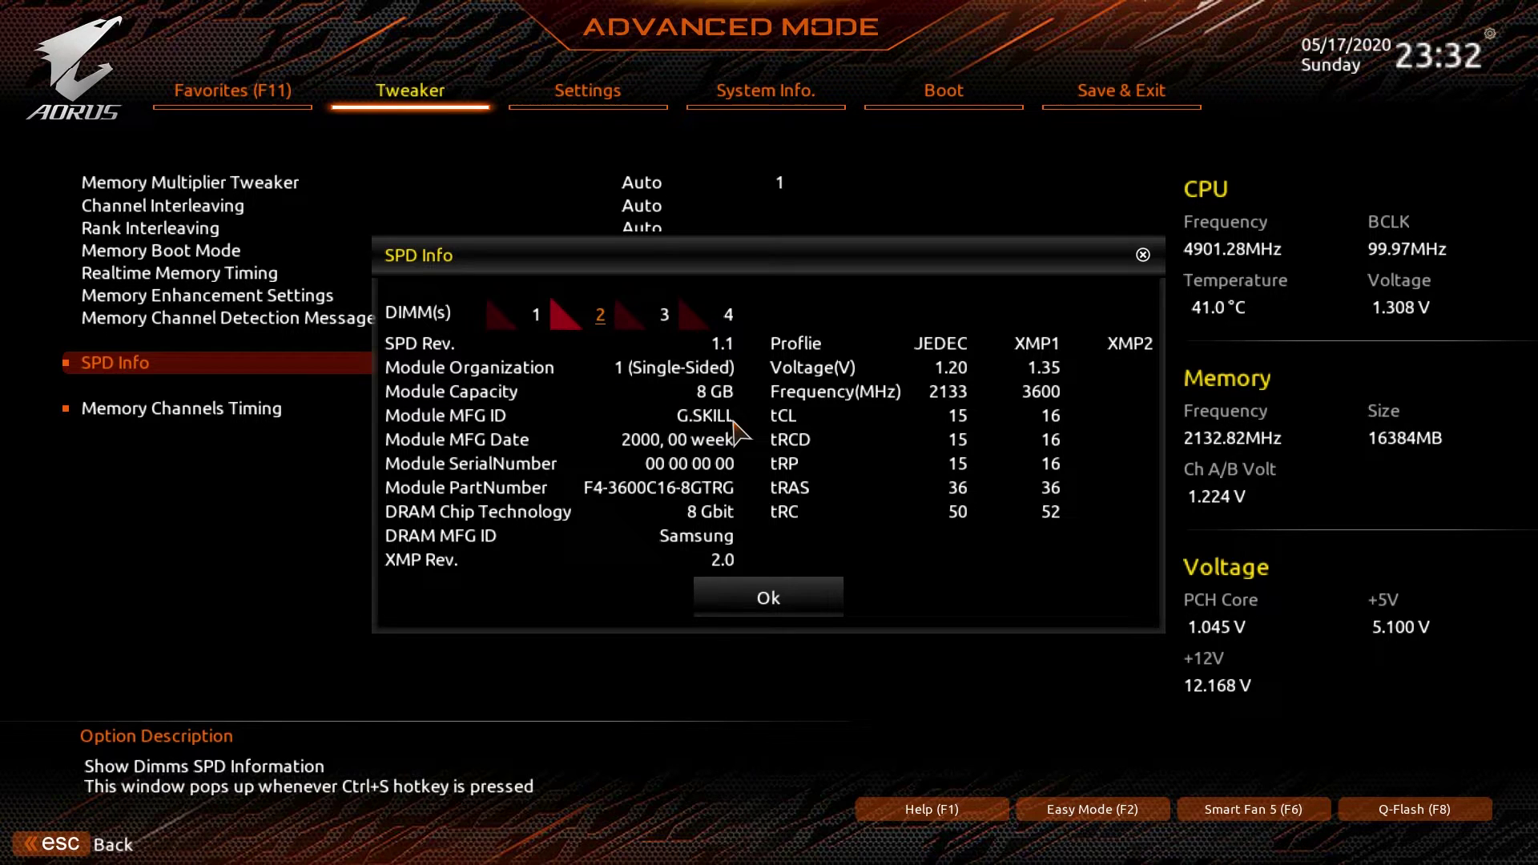
click(775, 595)
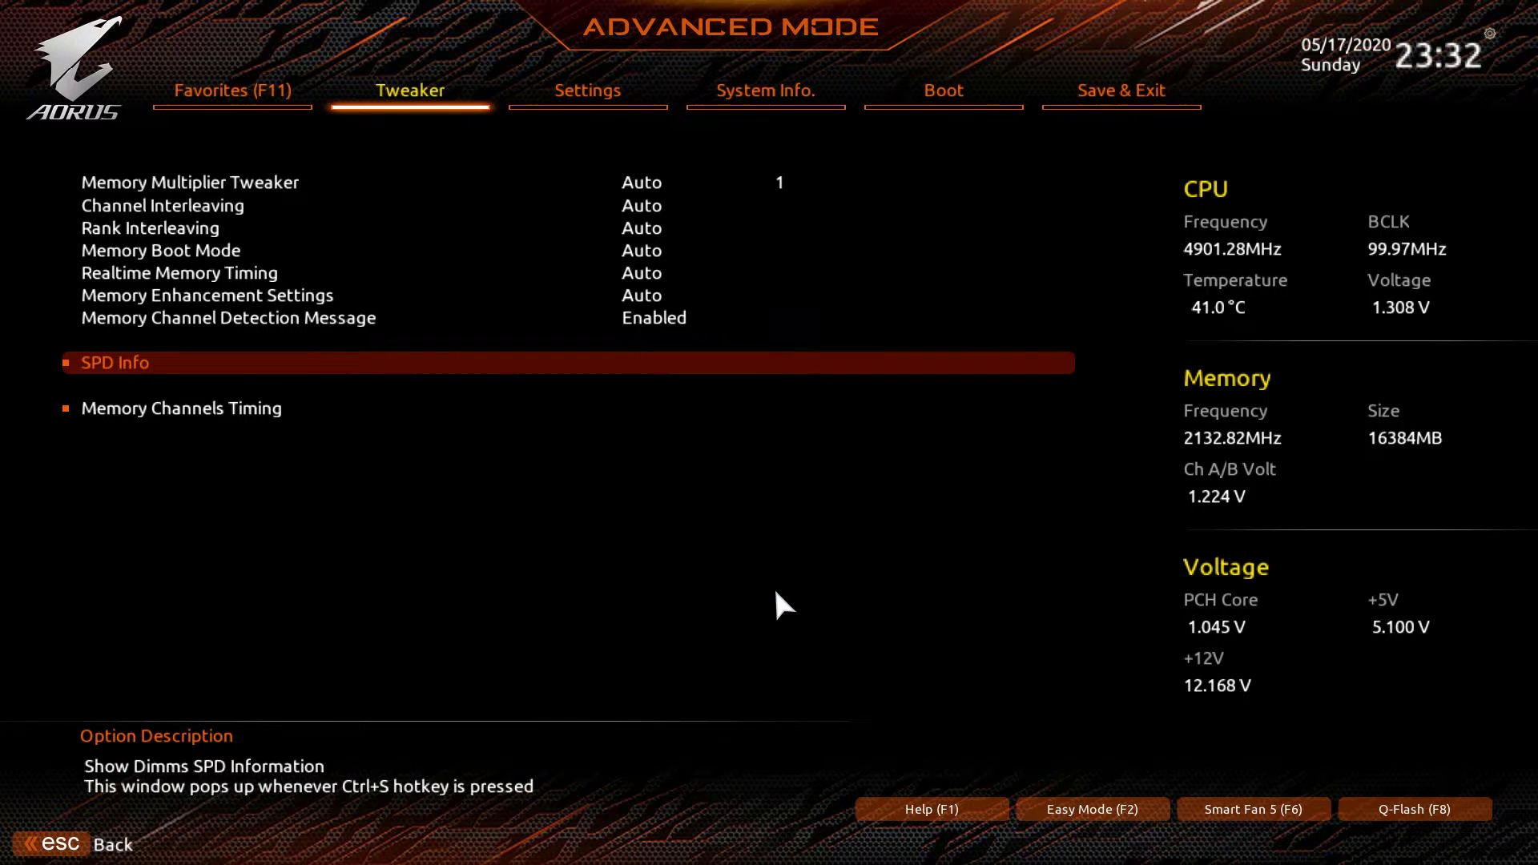
Step: Look over the Memory Channels Timing list and head back to the Tweaker page
key(Down)
key(Return)
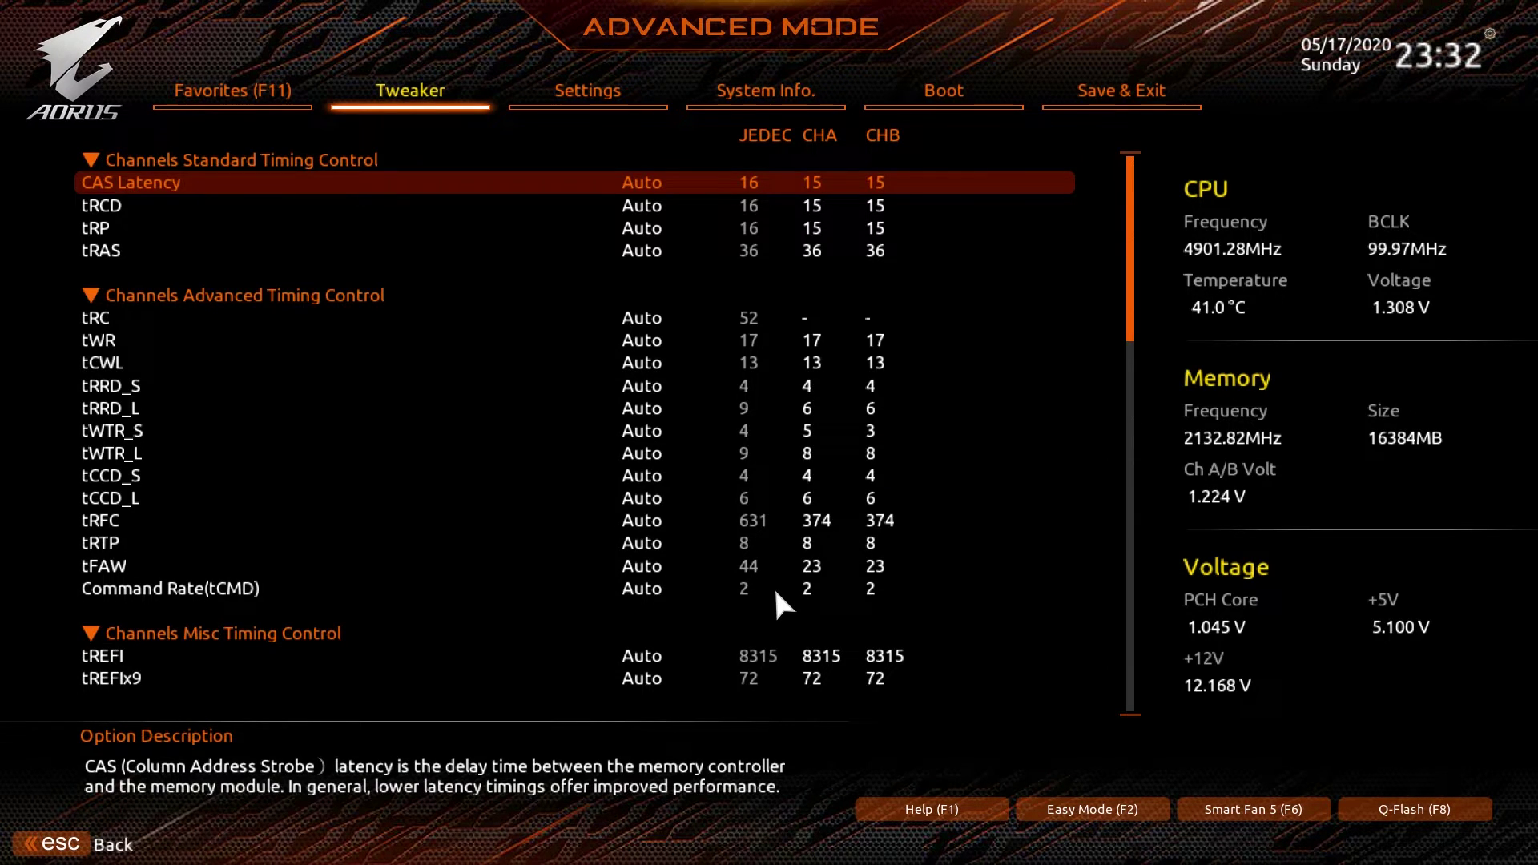
key(Escape)
key(Escape)
key(Down)
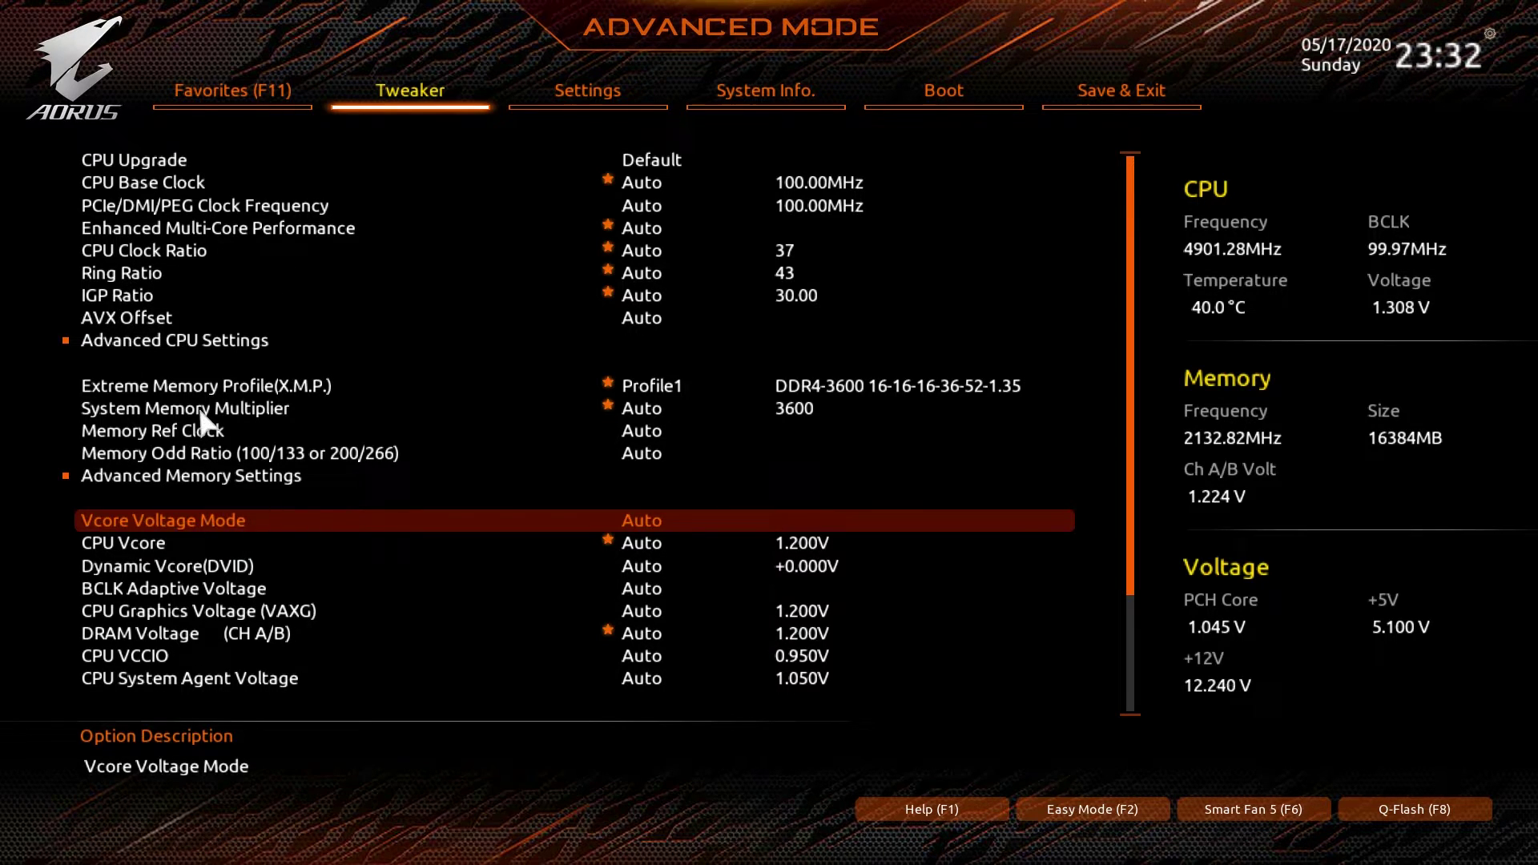
key(Down)
key(Down)
key(Down)
key(Down)
key(Down)
key(Down)
key(Down)
key(Down)
key(Down)
key(Down)
key(Down)
key(Down)
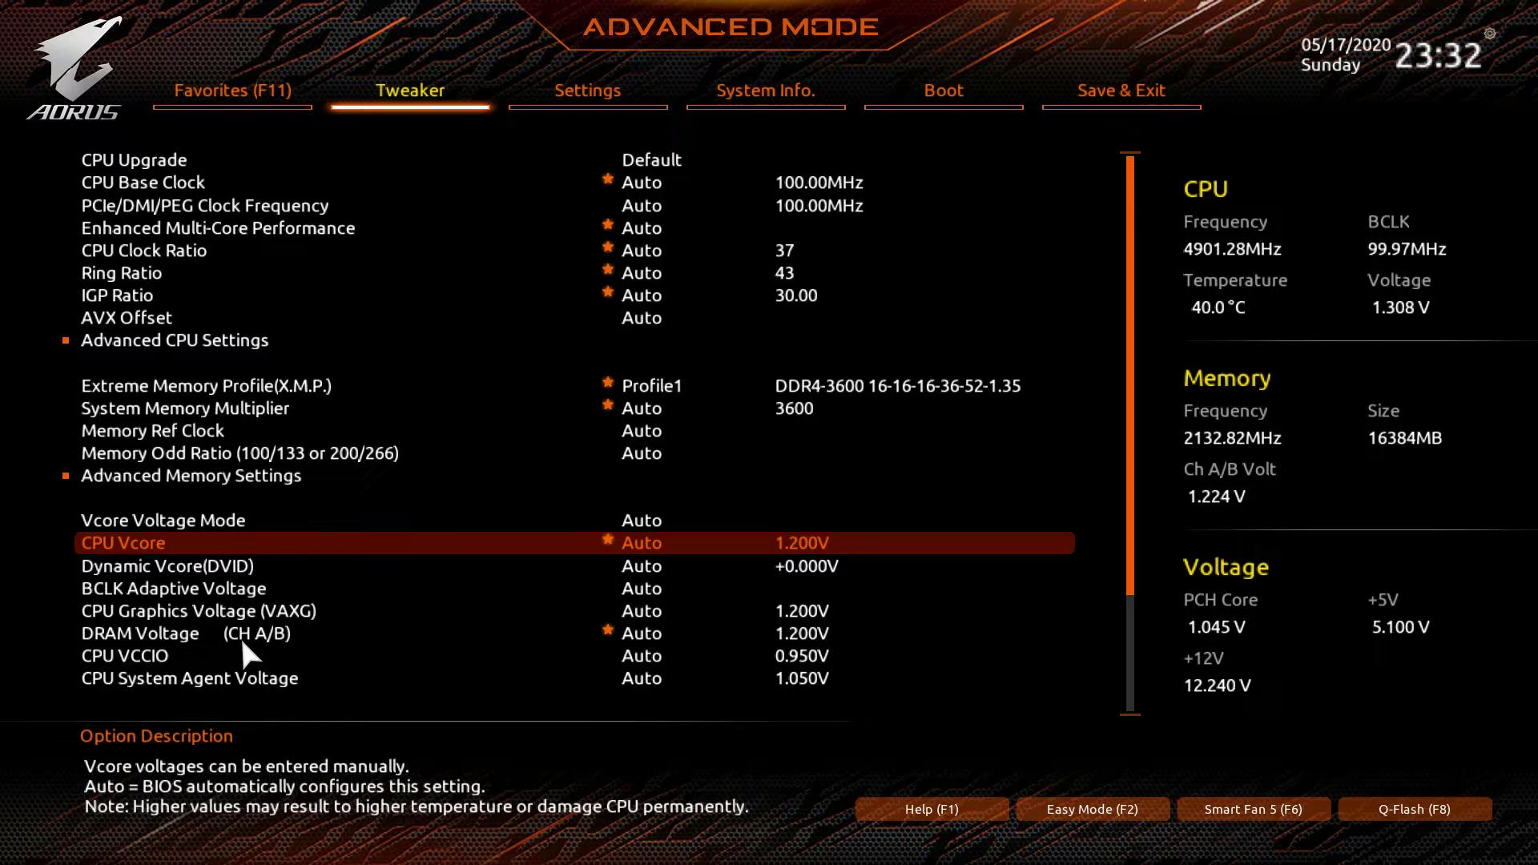
key(Down)
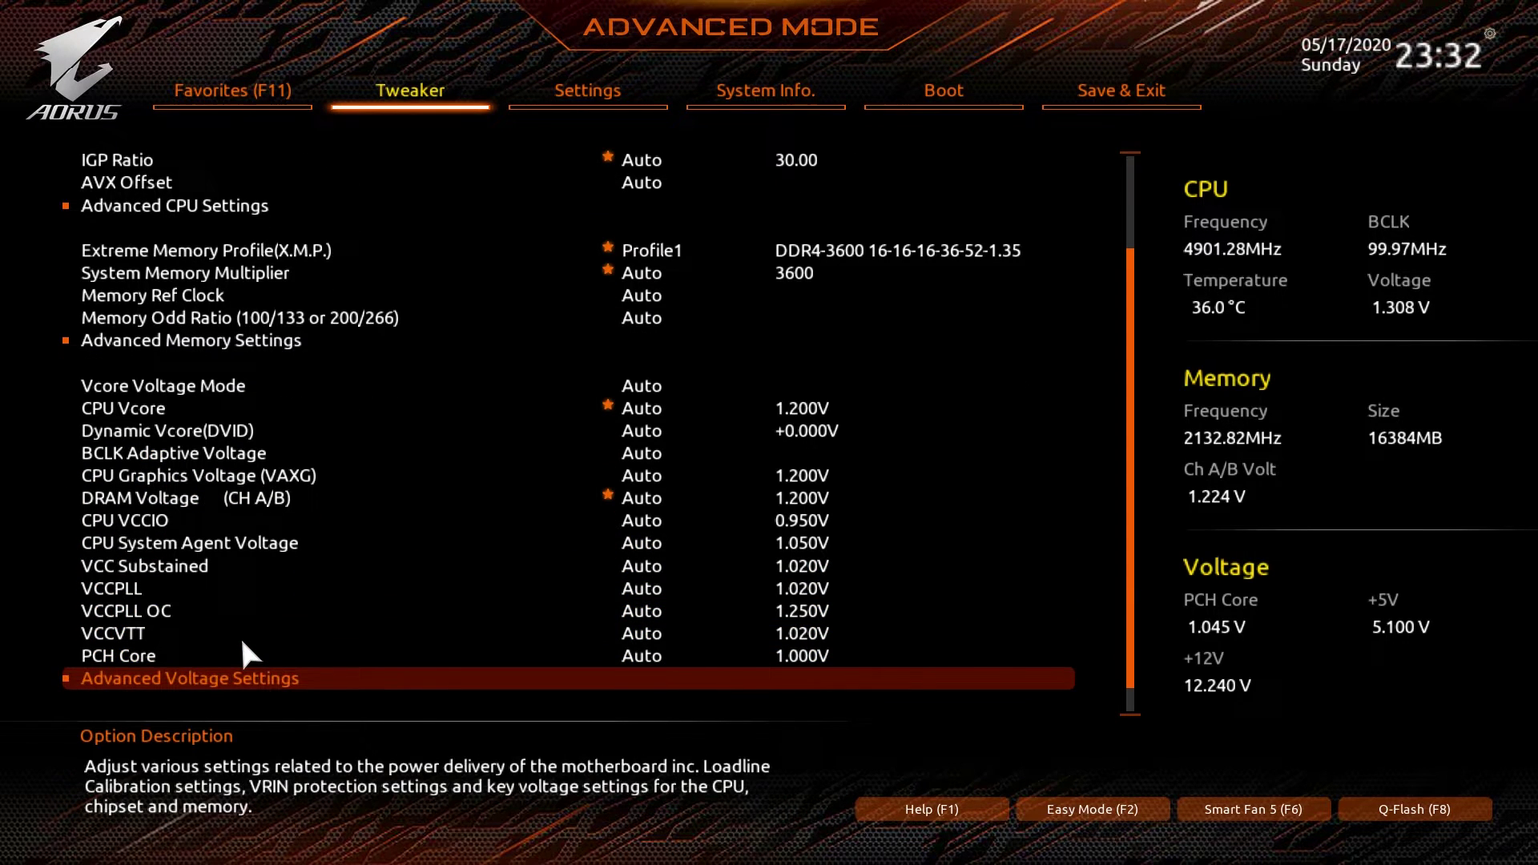
key(Down)
key(Up)
key(Return)
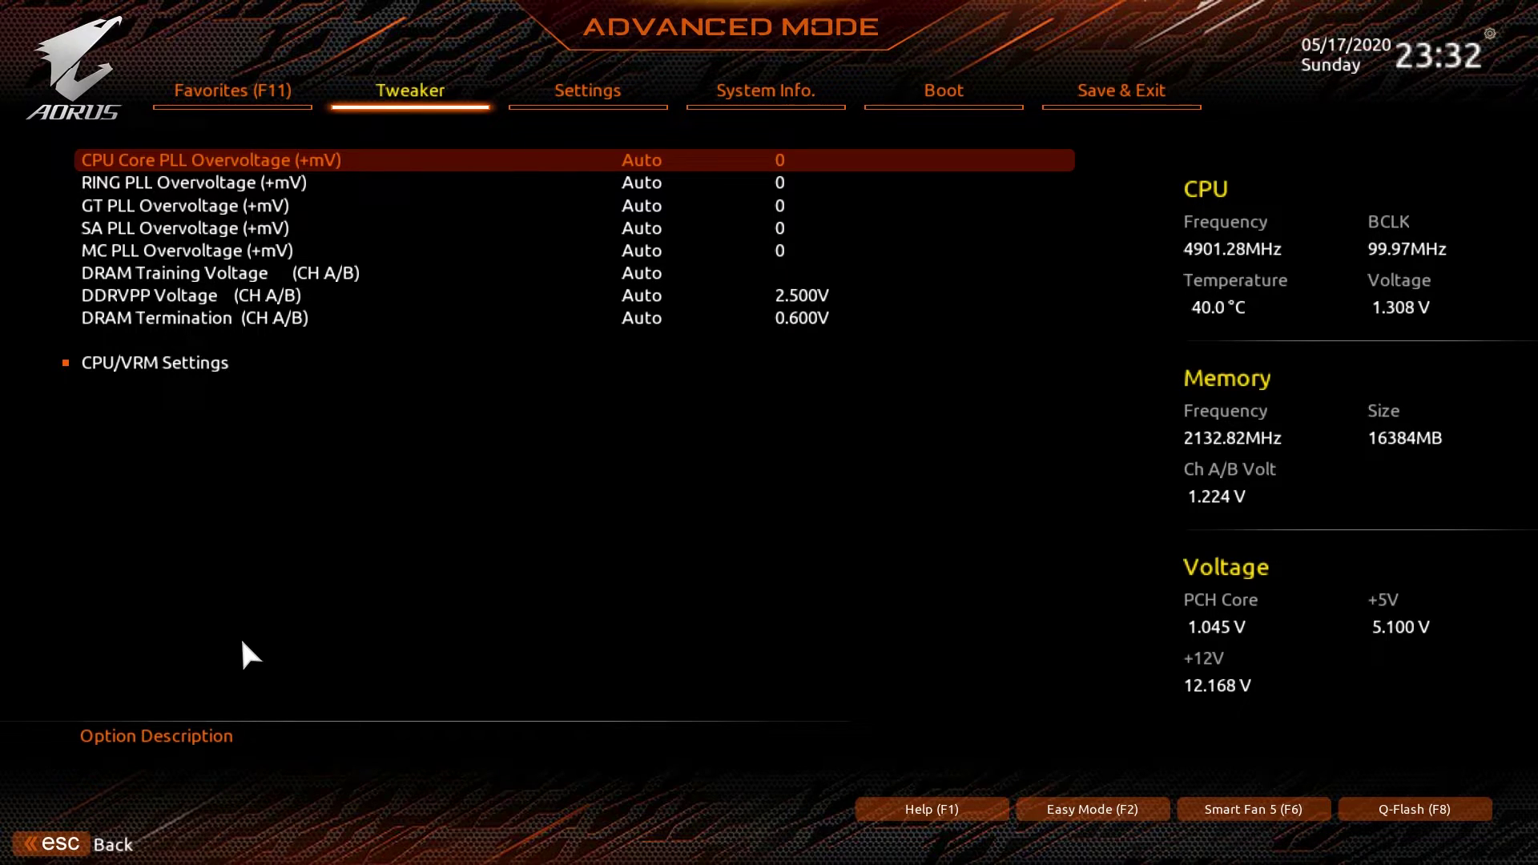
key(Down)
key(Down)
key(Down)
key(Down)
key(Down)
key(Down)
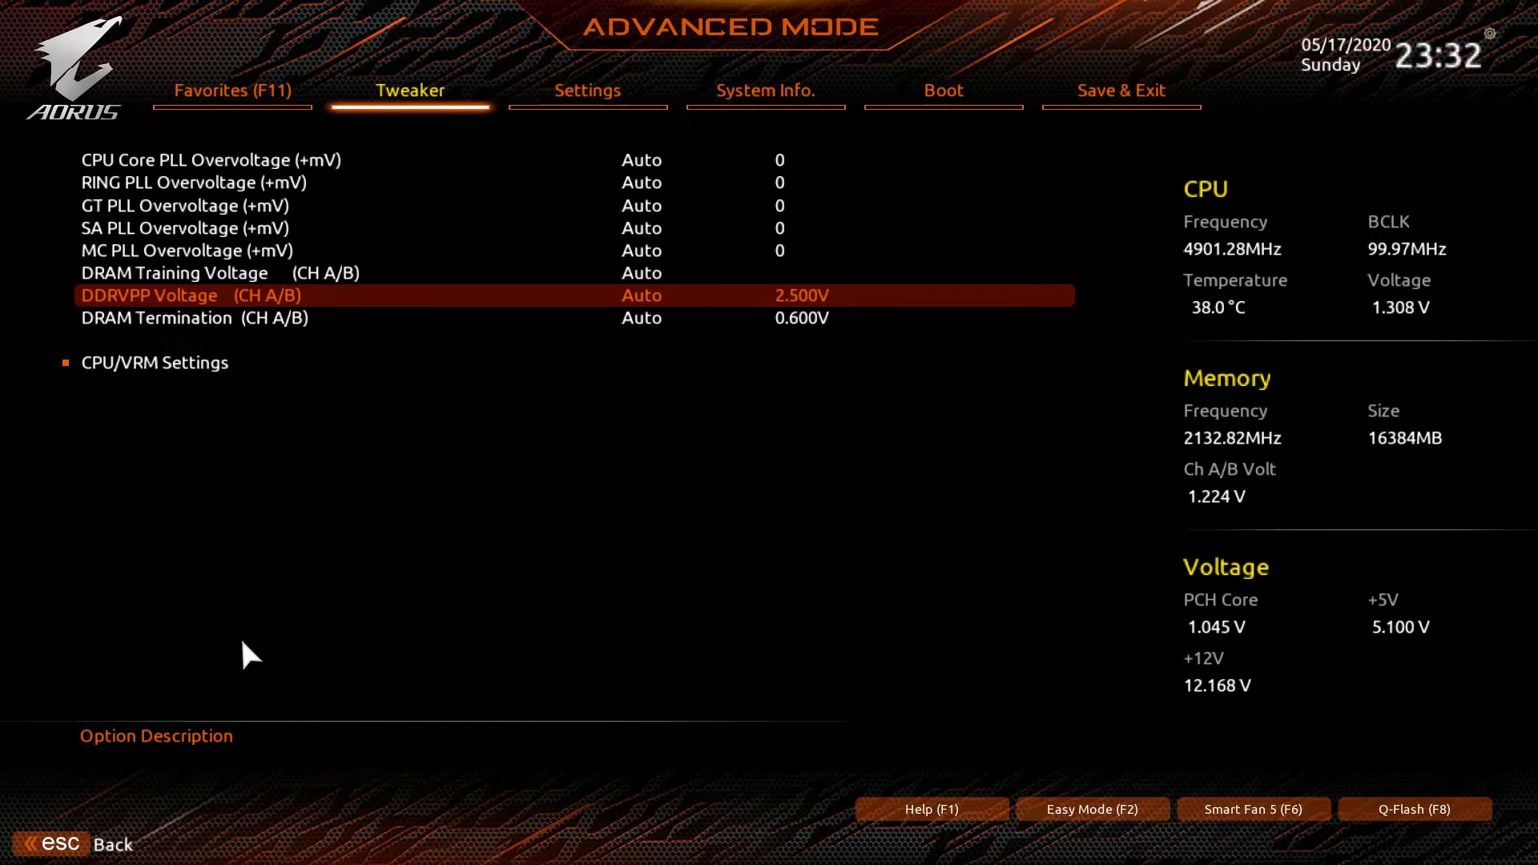
key(Down)
key(Down)
key(Return)
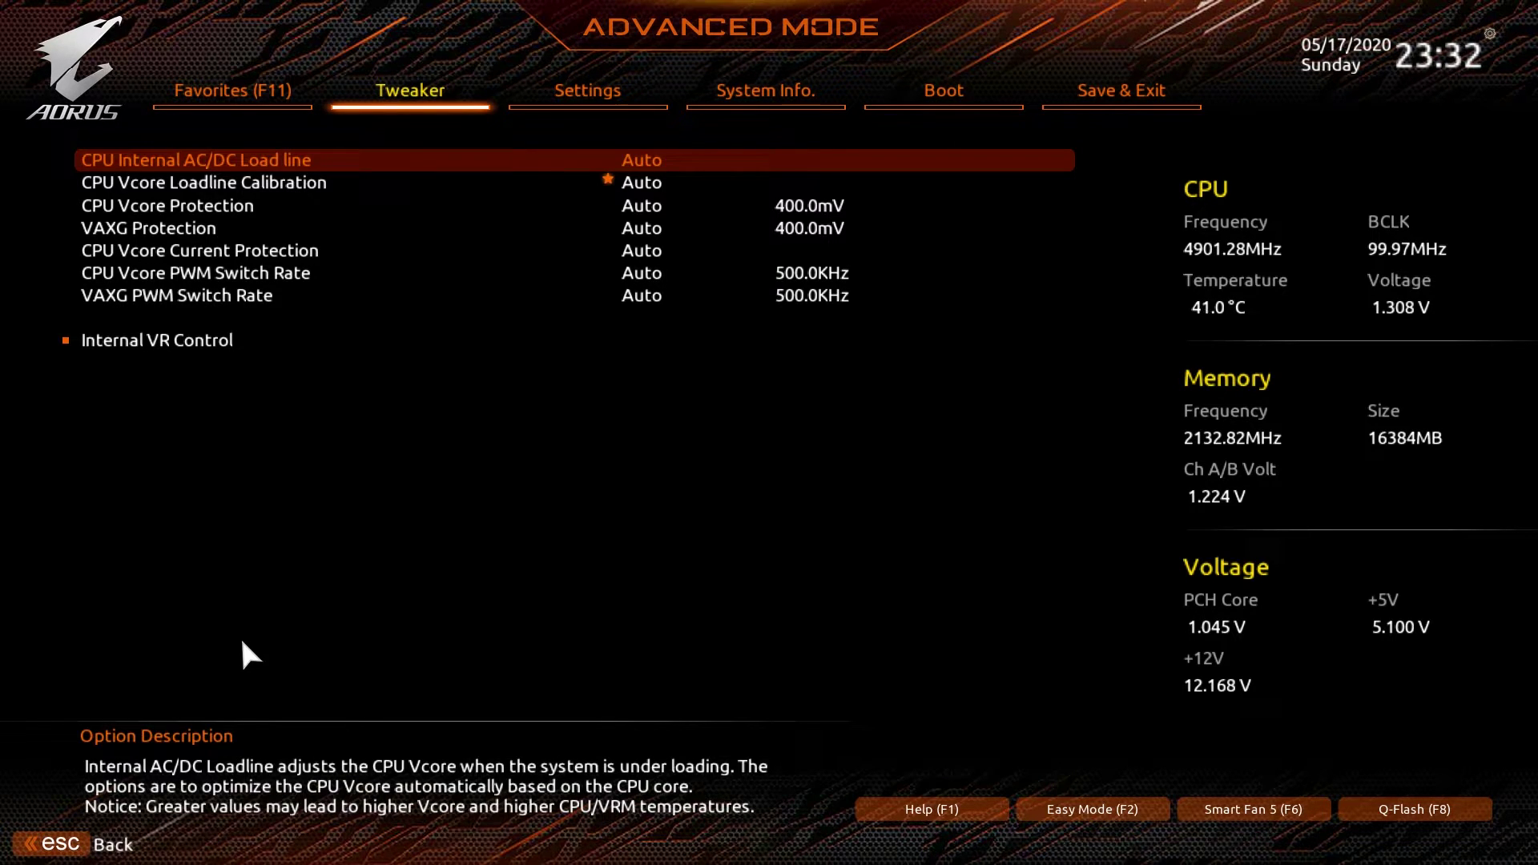
key(Escape)
key(Escape)
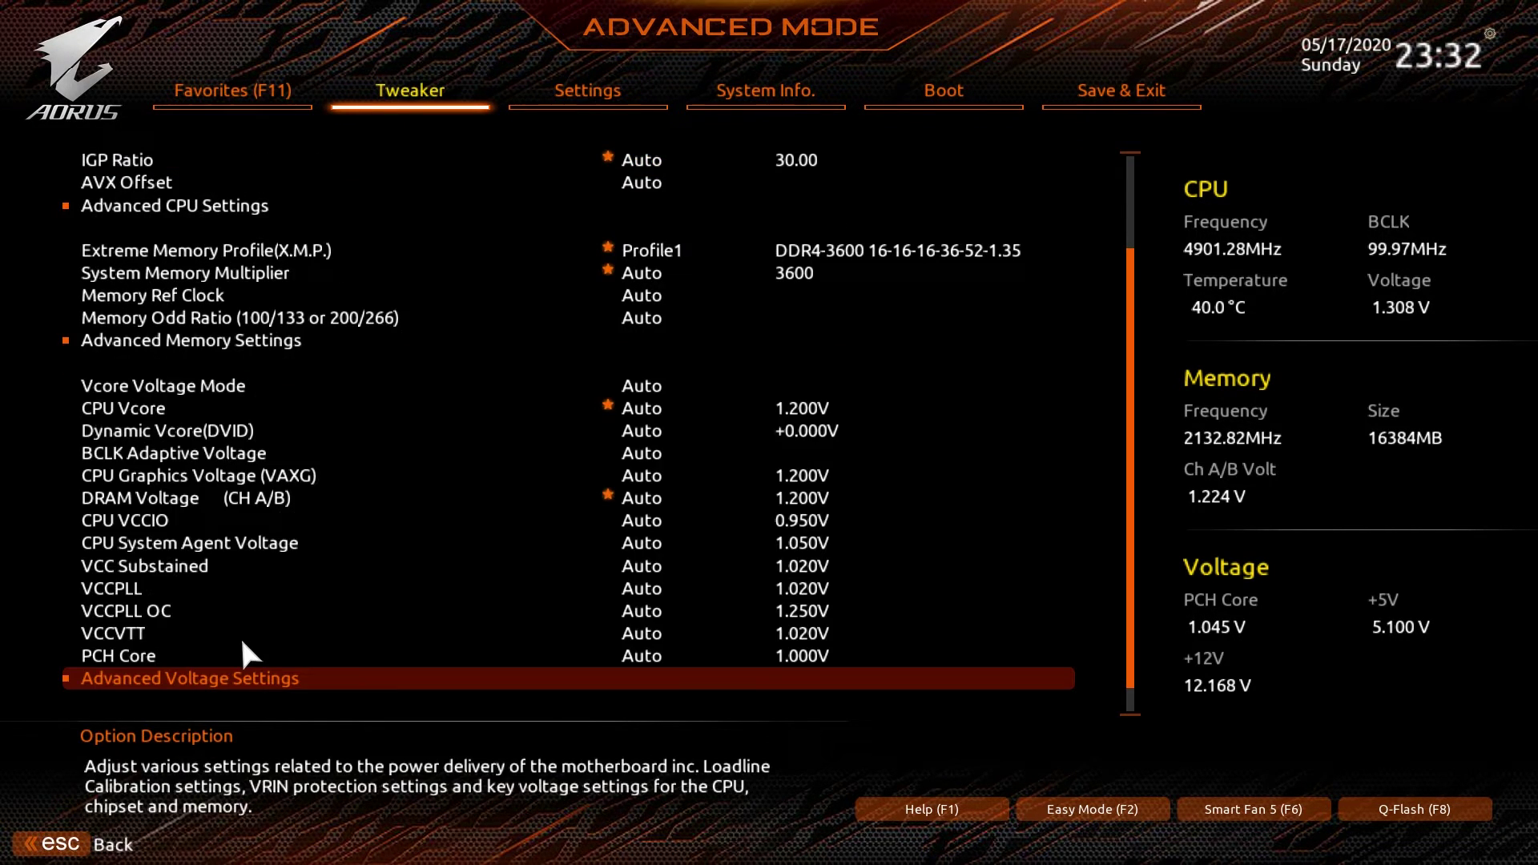
key(Up)
key(Up)
key(Up)
key(Up)
key(Up)
key(Up)
key(Up)
key(Up)
key(Up)
key(Up)
key(Up)
key(Up)
key(Up)
key(Up)
key(Up)
key(Up)
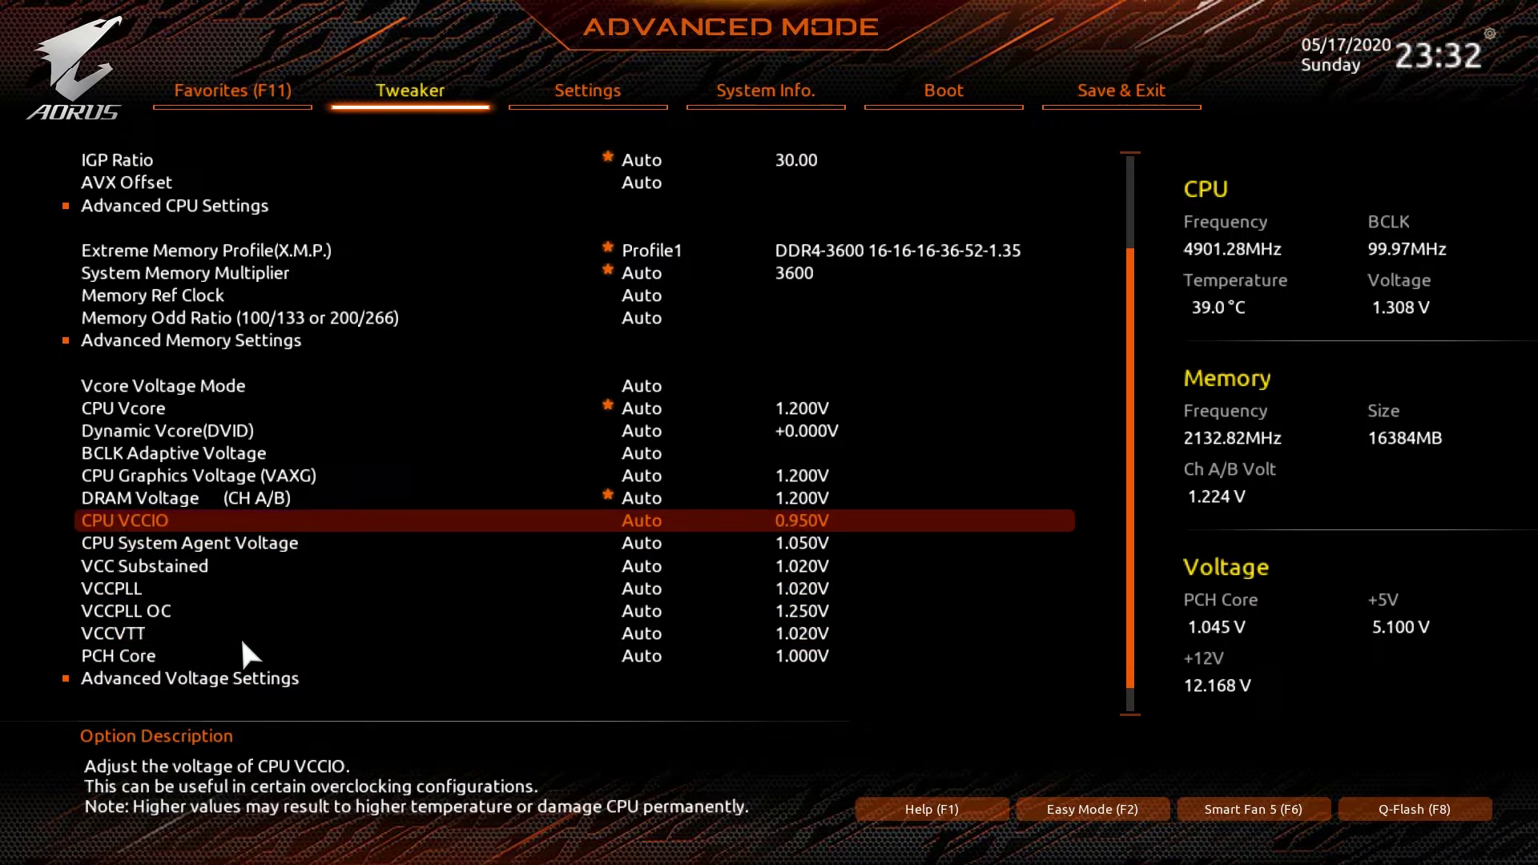
key(Up)
key(Up)
key(Up)
key(Up)
key(Up)
key(Up)
key(Up)
key(Up)
key(Up)
key(Up)
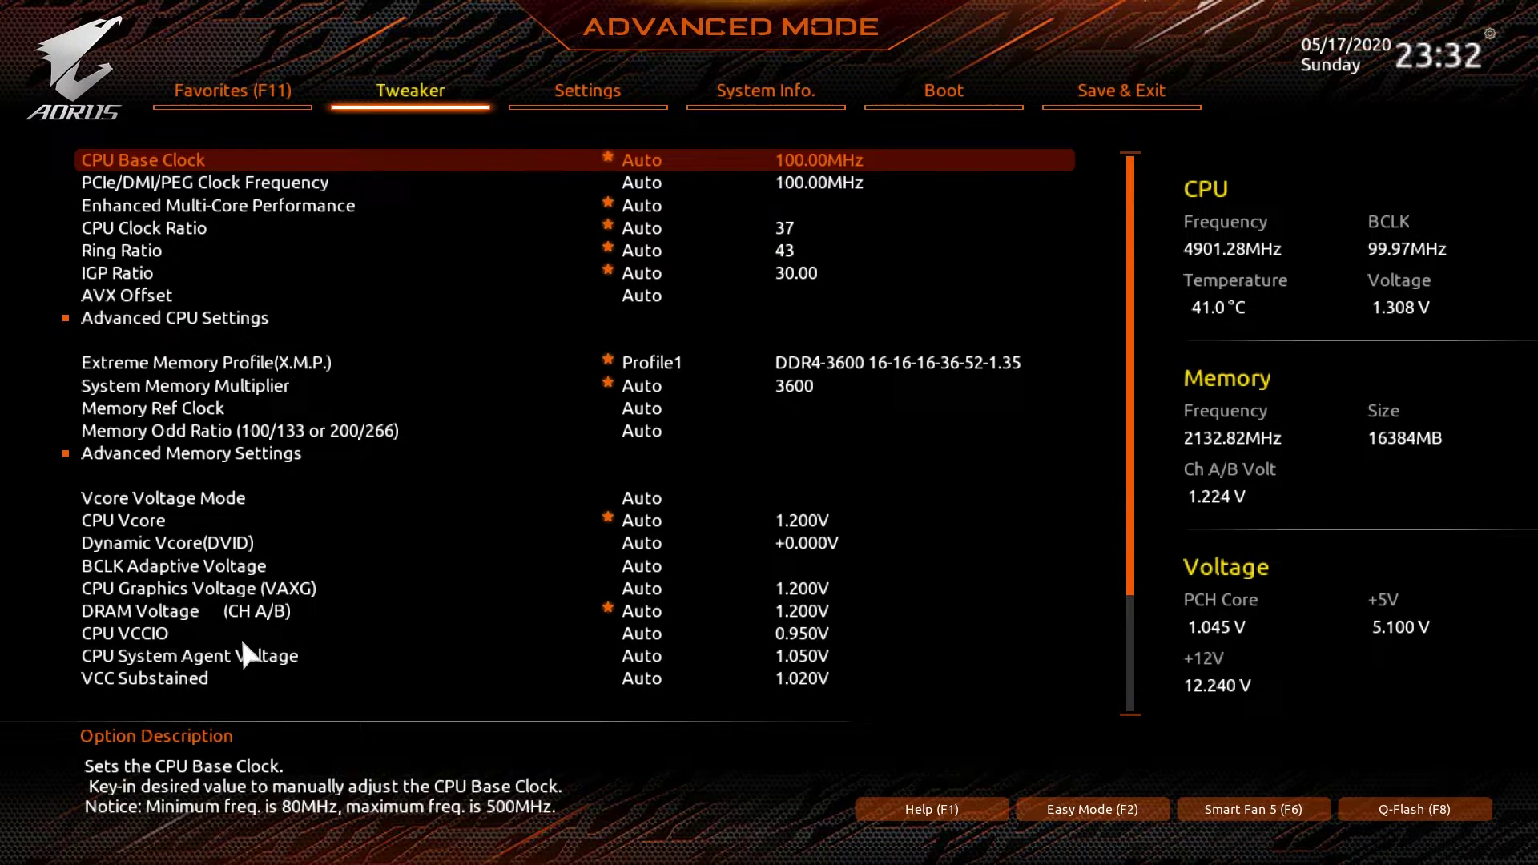
Step: Set CPU Clock Ratio to 51
key(Down)
key(Down)
key(Down)
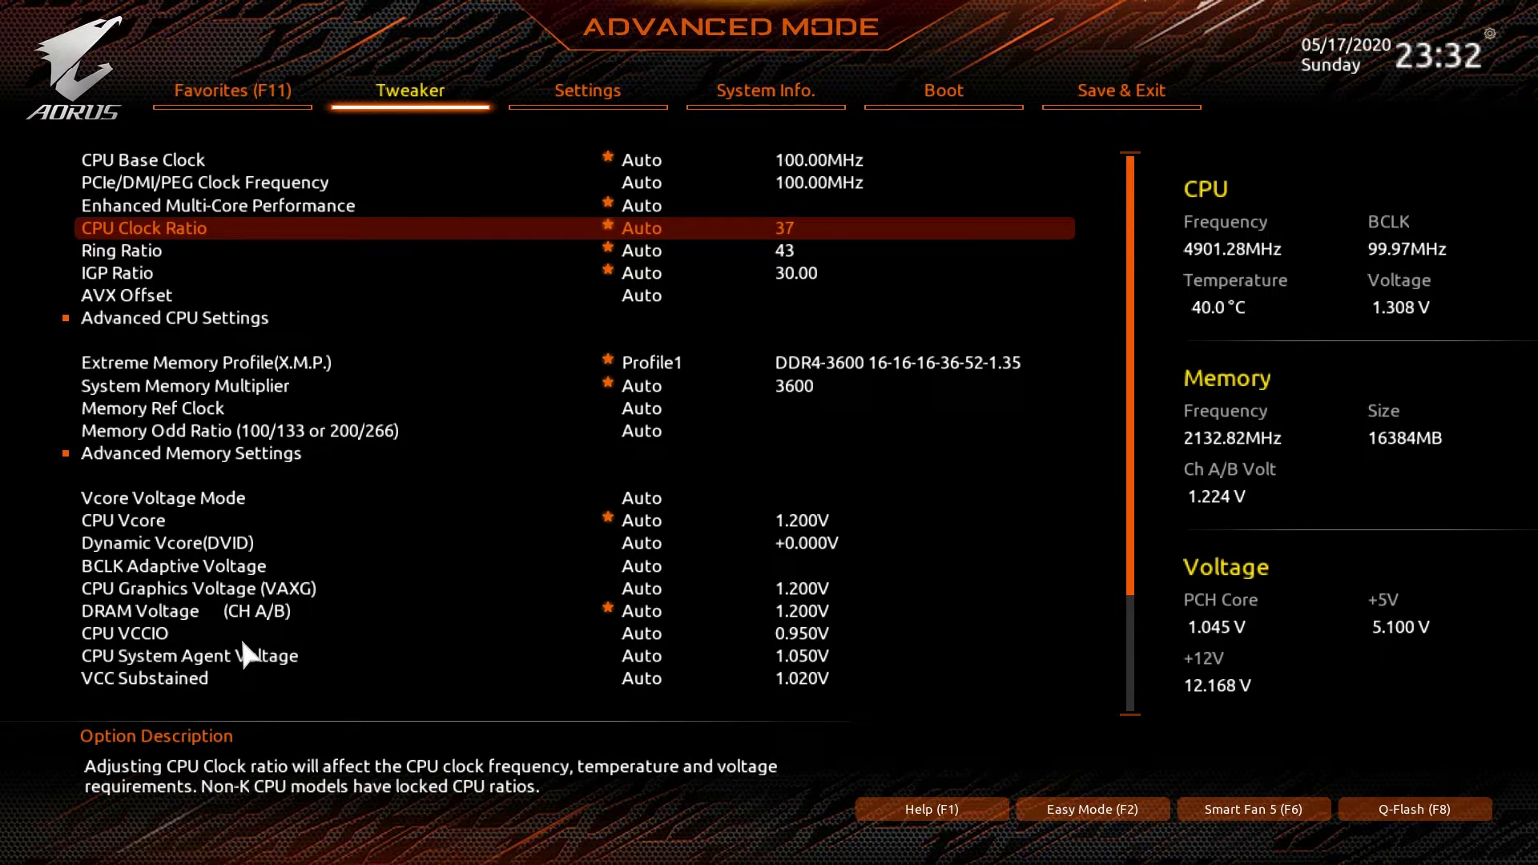
text(51)
key(Down)
key(Up)
key(Down)
key(Down)
key(Down)
key(Down)
key(Down)
key(Down)
key(Down)
key(Down)
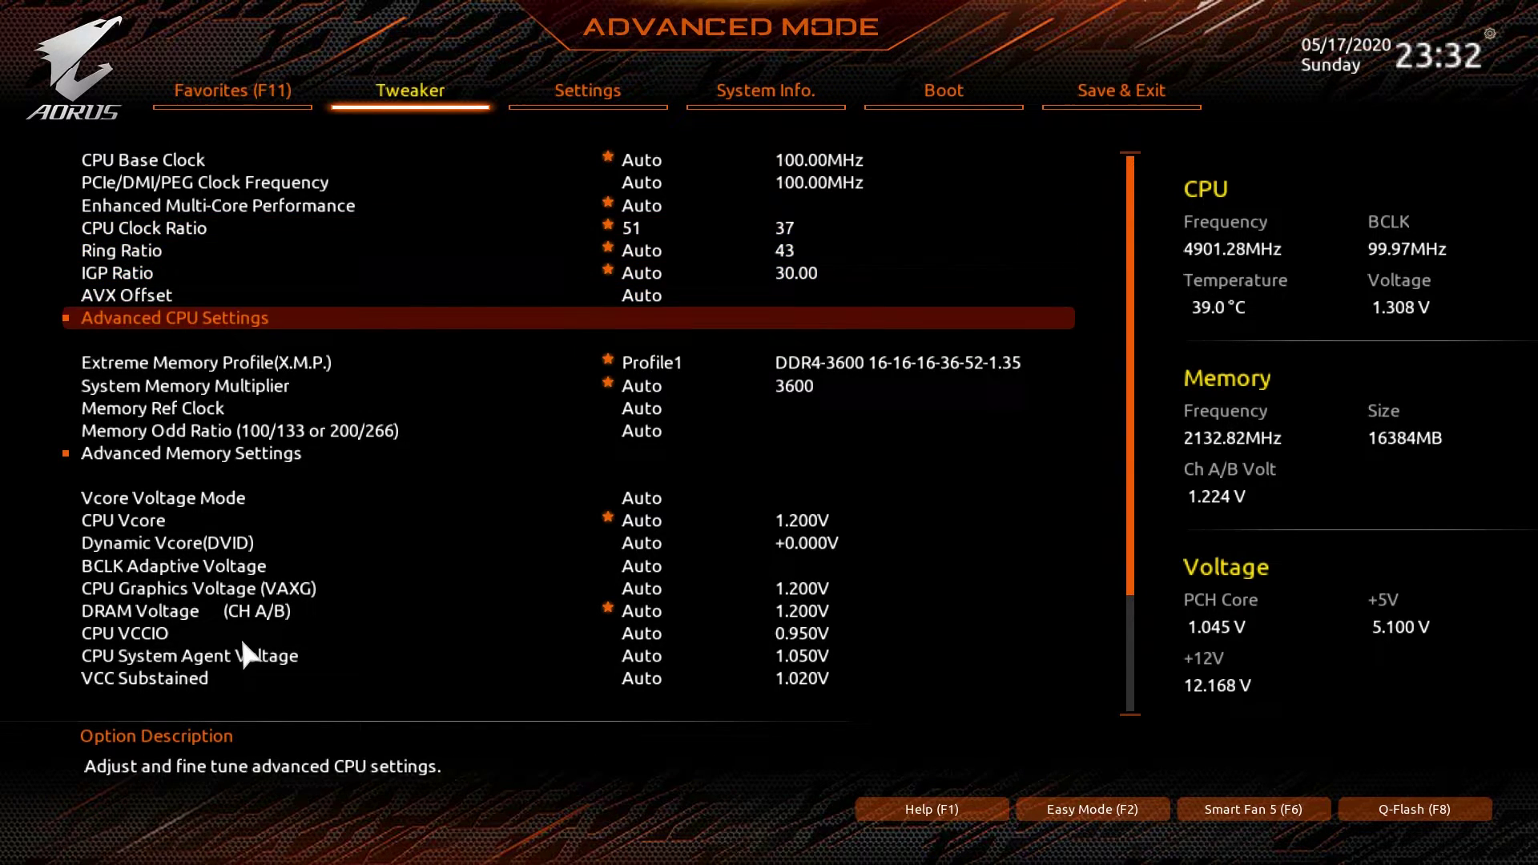
key(Down)
key(Down)
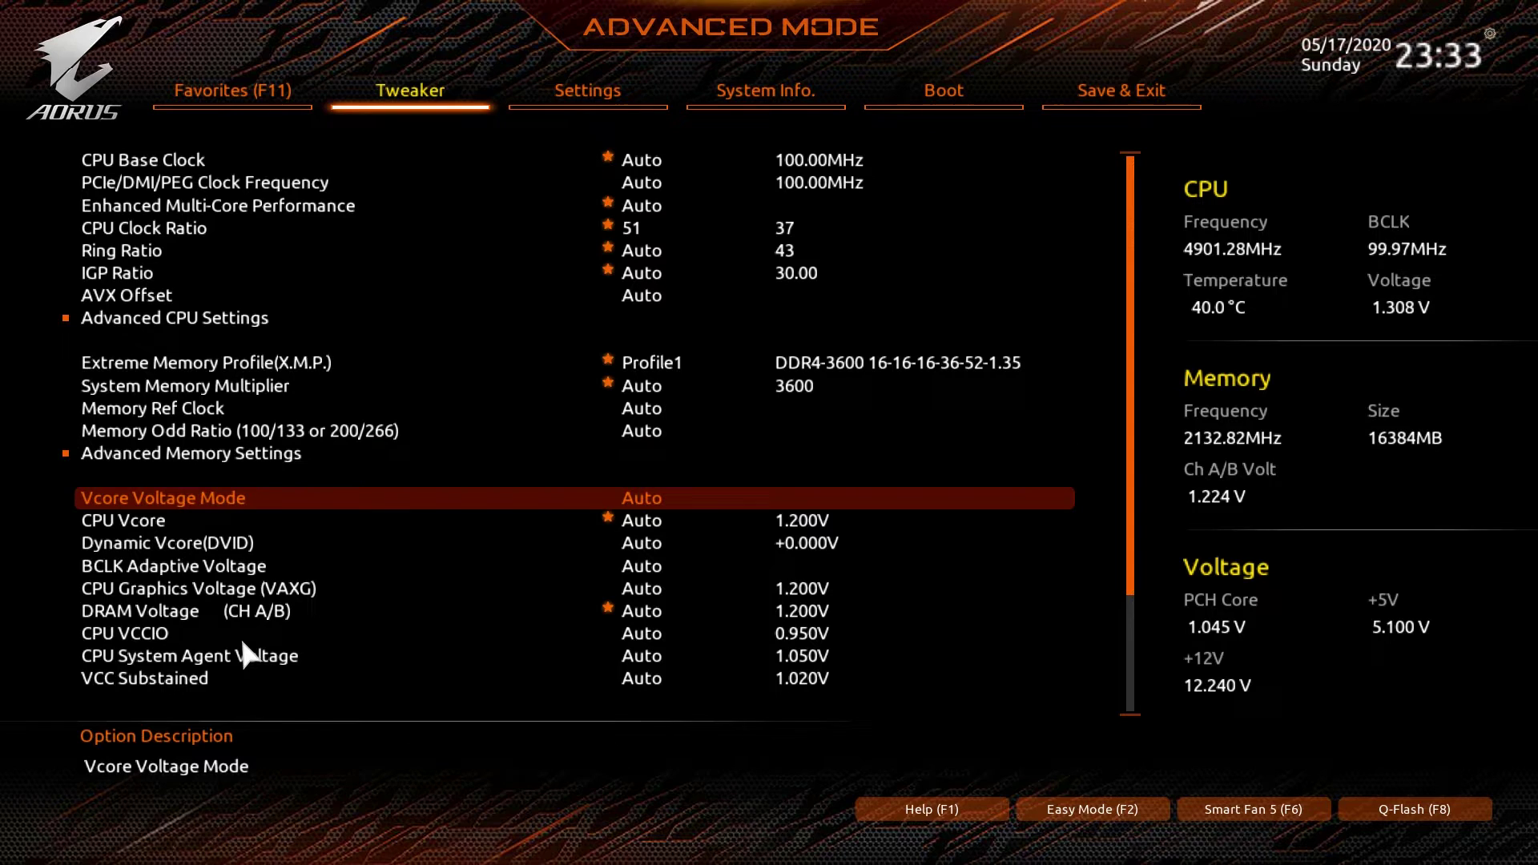
Step: Set Vcore Voltage Mode to Fixed Vcore with CPU Vcore at 1.300V
key(Return)
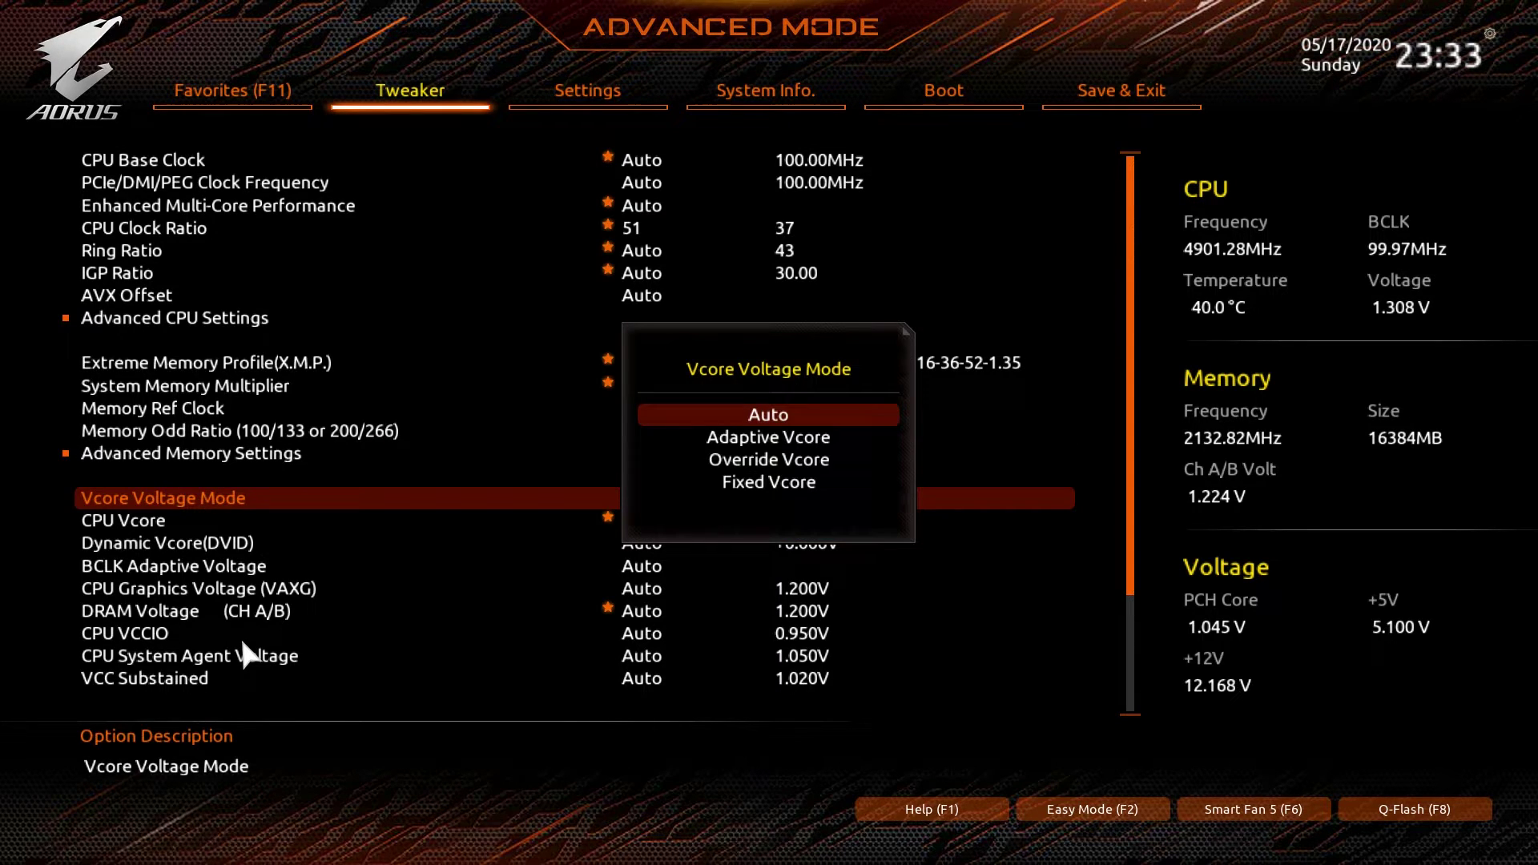
key(Down)
key(Down)
key(Down)
key(Return)
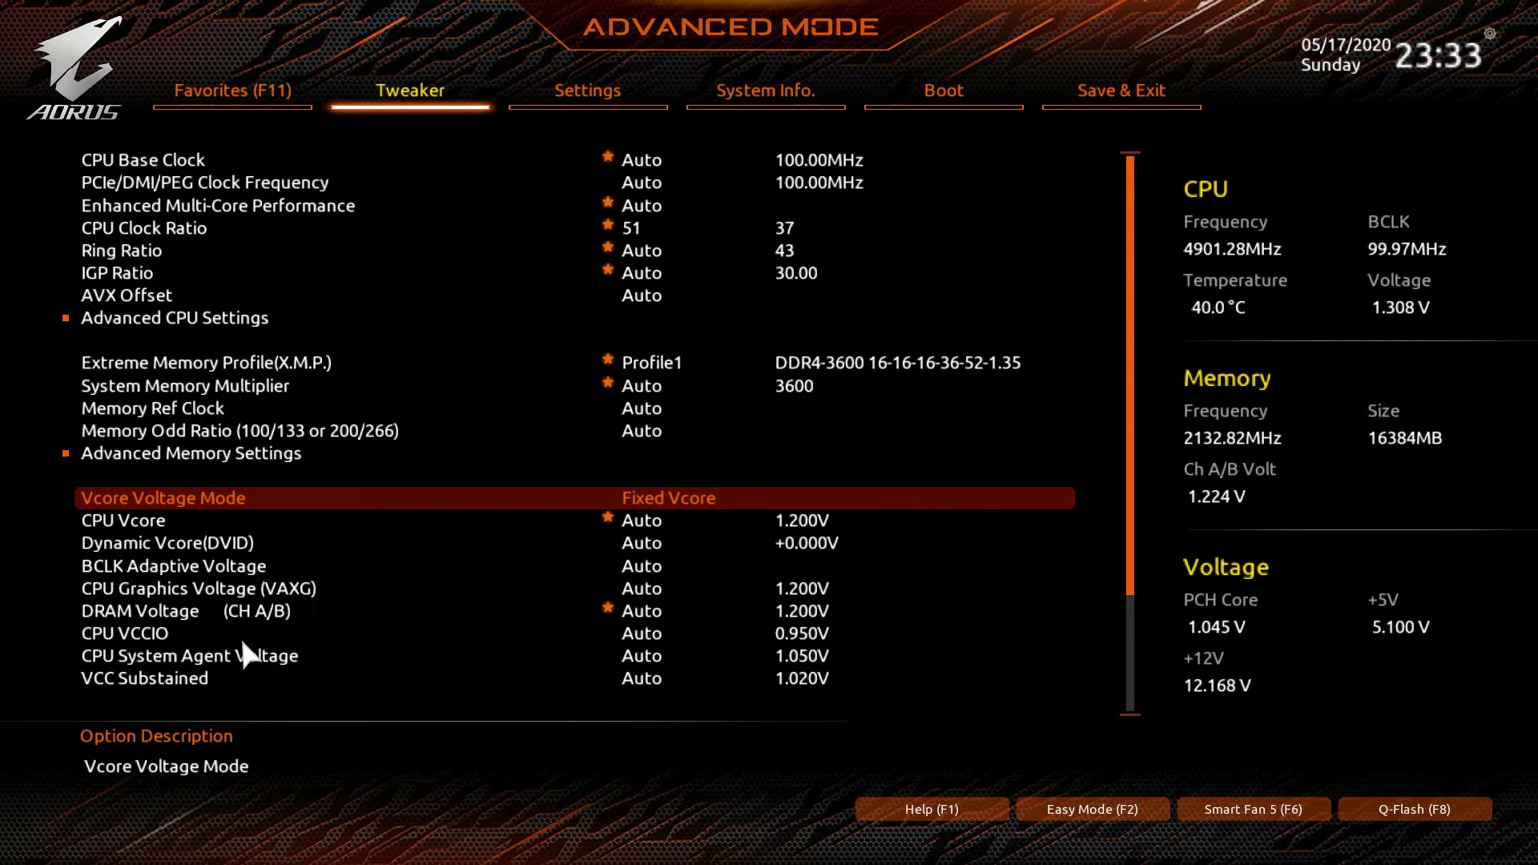
key(Down)
text(1.3)
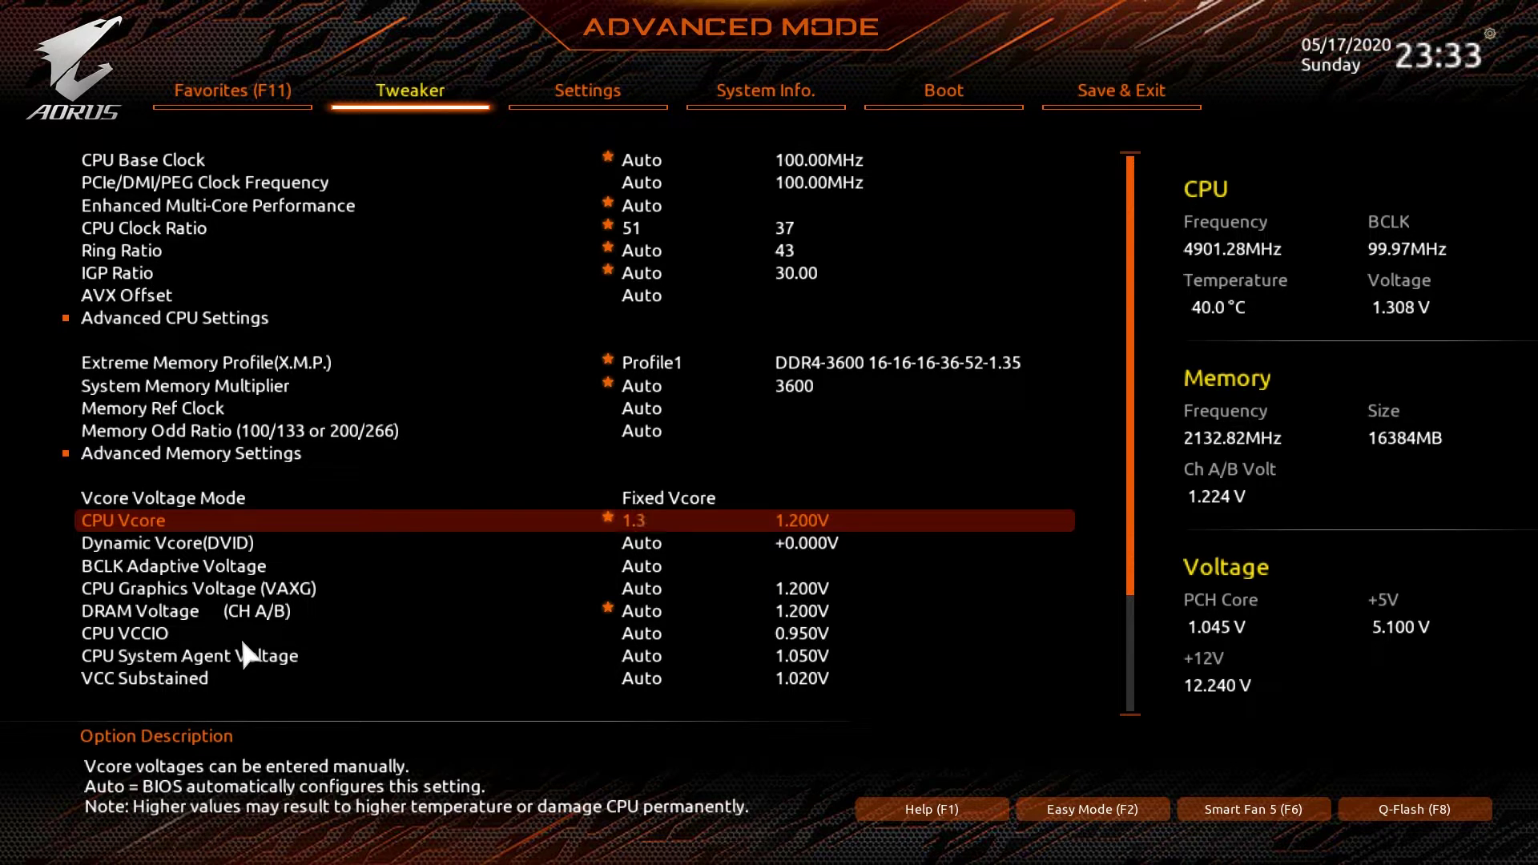
key(Return)
Step: On the Settings tab, peek at Platform Power, then open IO Ports
key(Right)
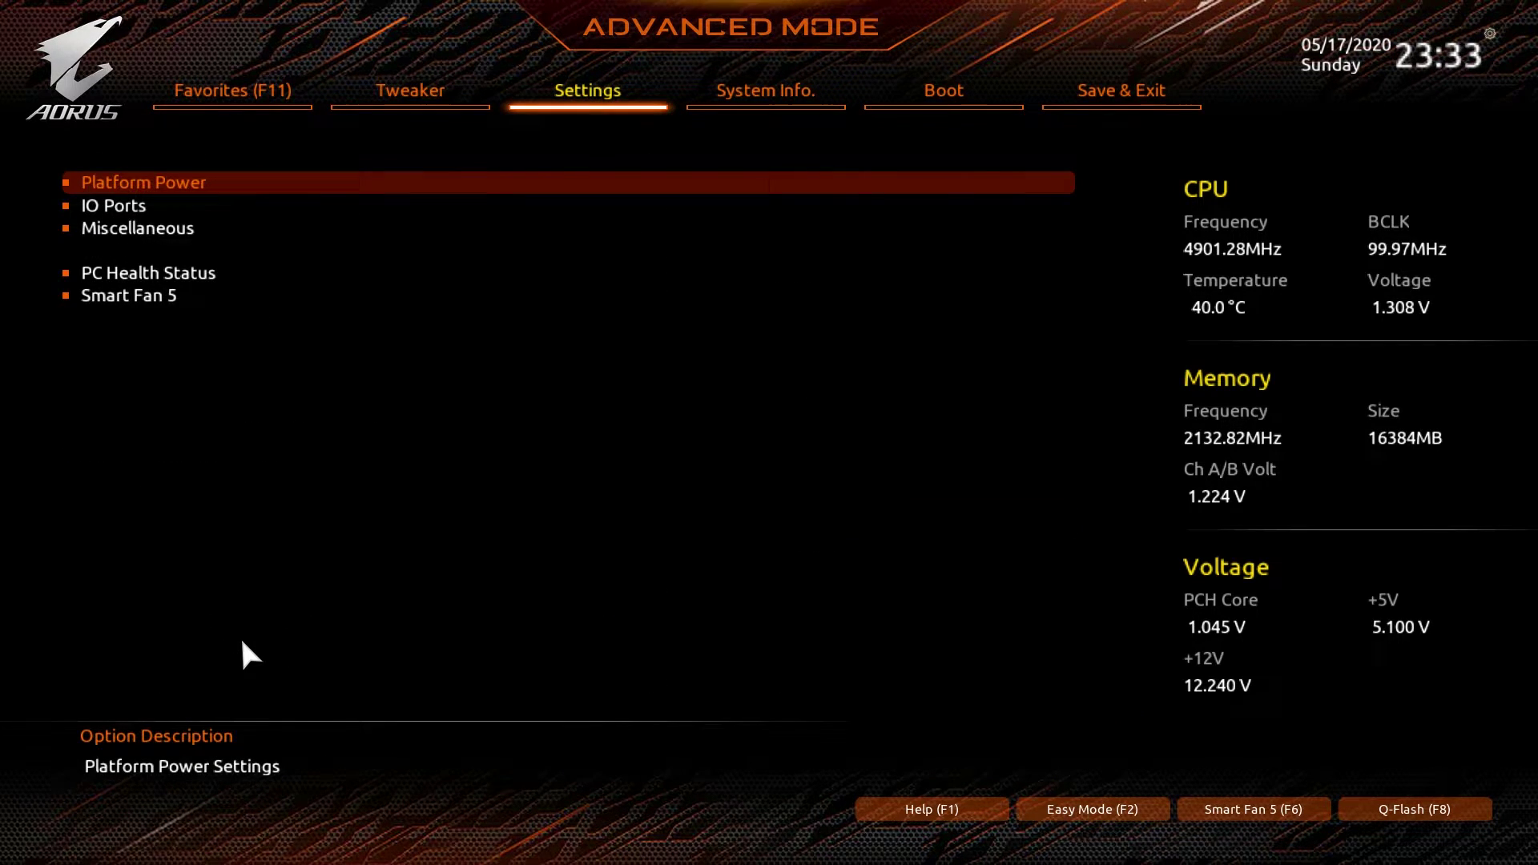
key(Return)
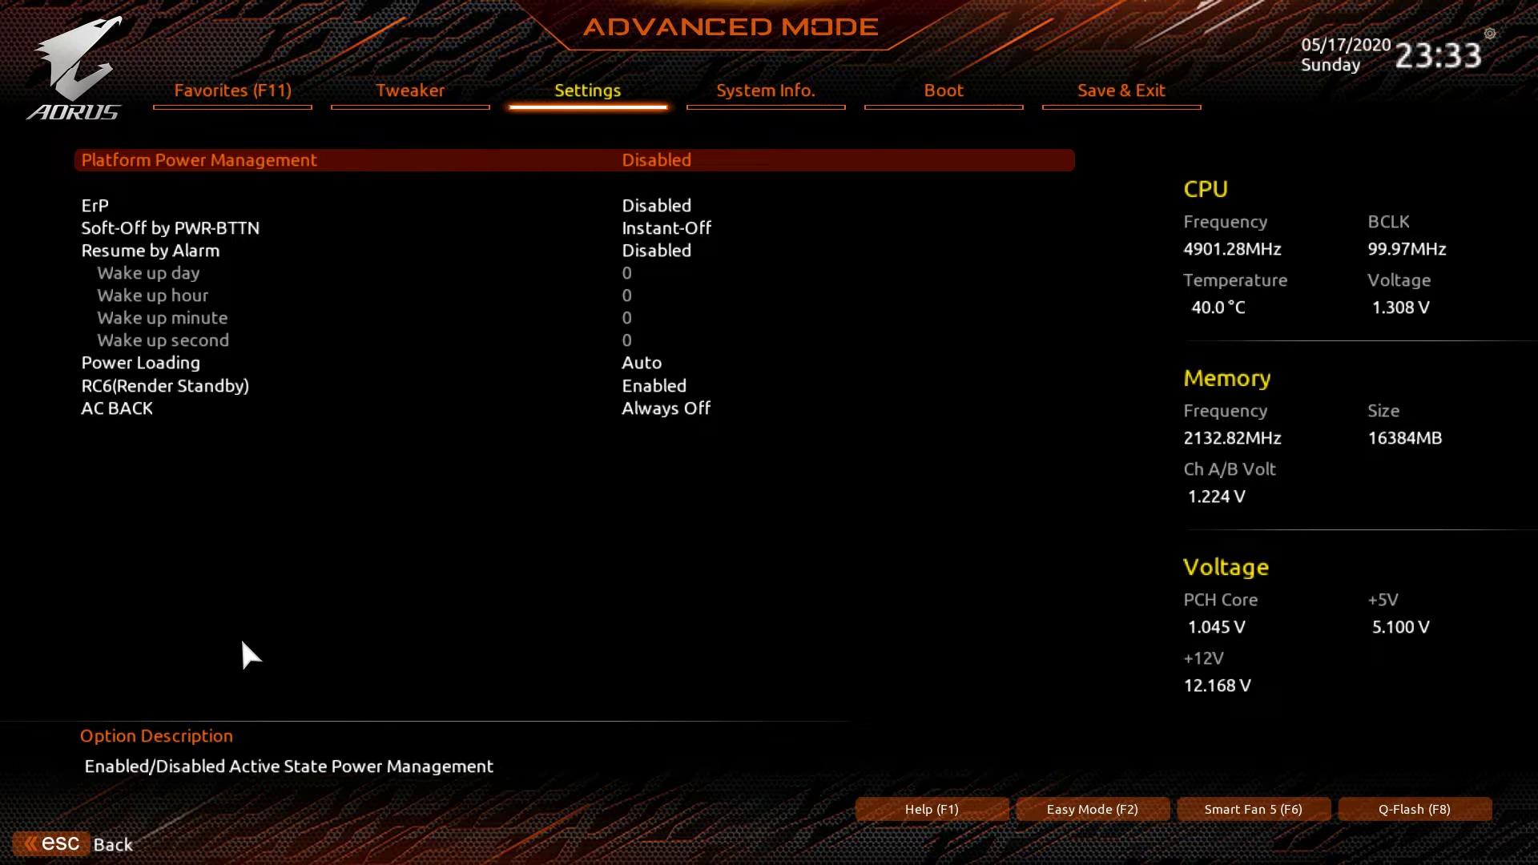
key(Escape)
key(Down)
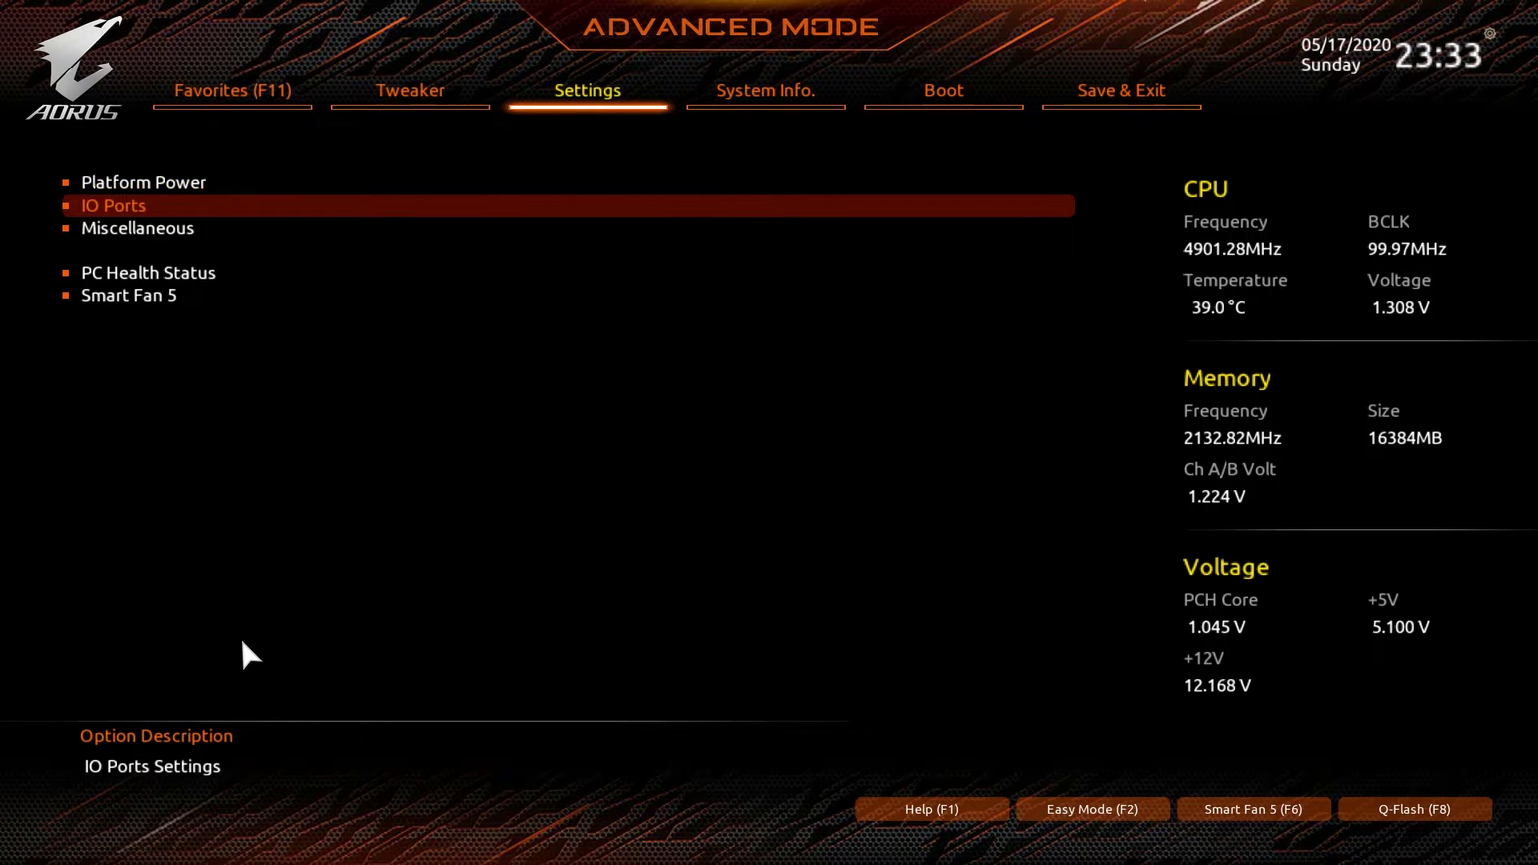
key(Return)
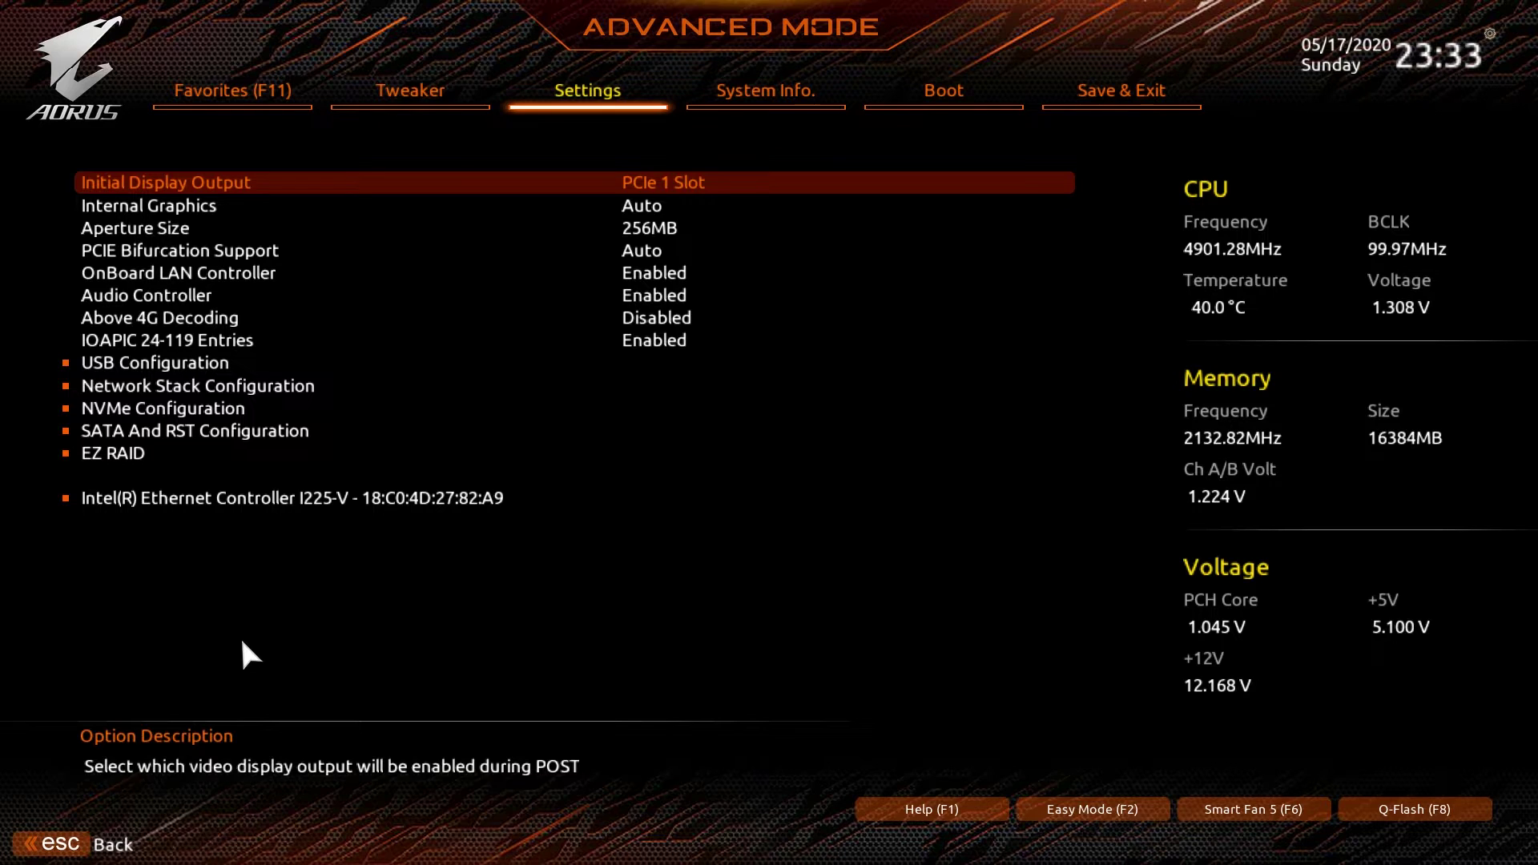
Step: Browse the IO Ports options, checking USB Configuration and Network Stack Configuration
key(Down)
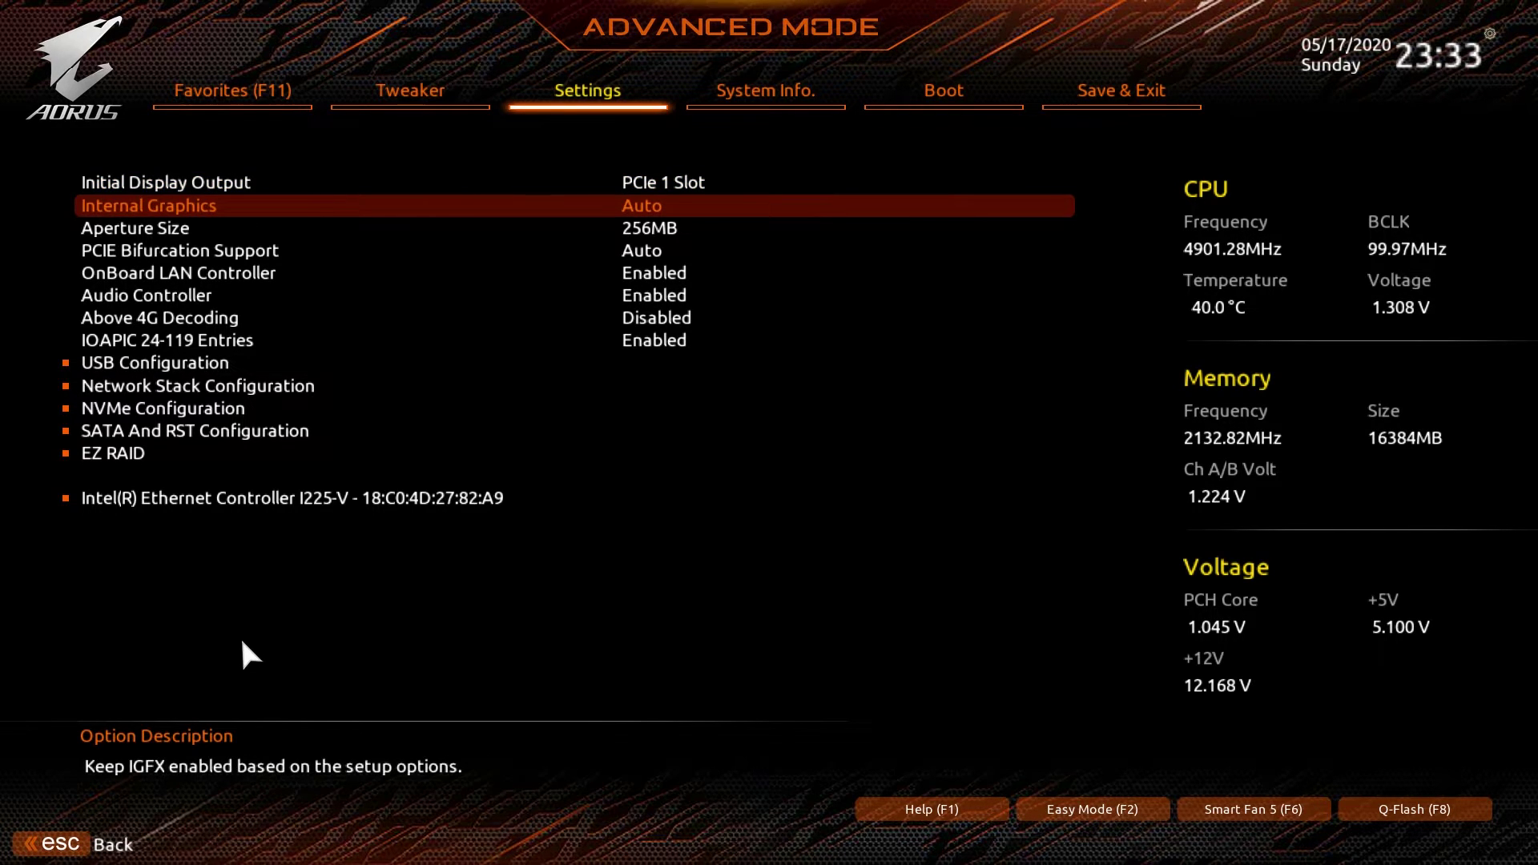
key(Down)
key(Down)
key(Down)
key(Down)
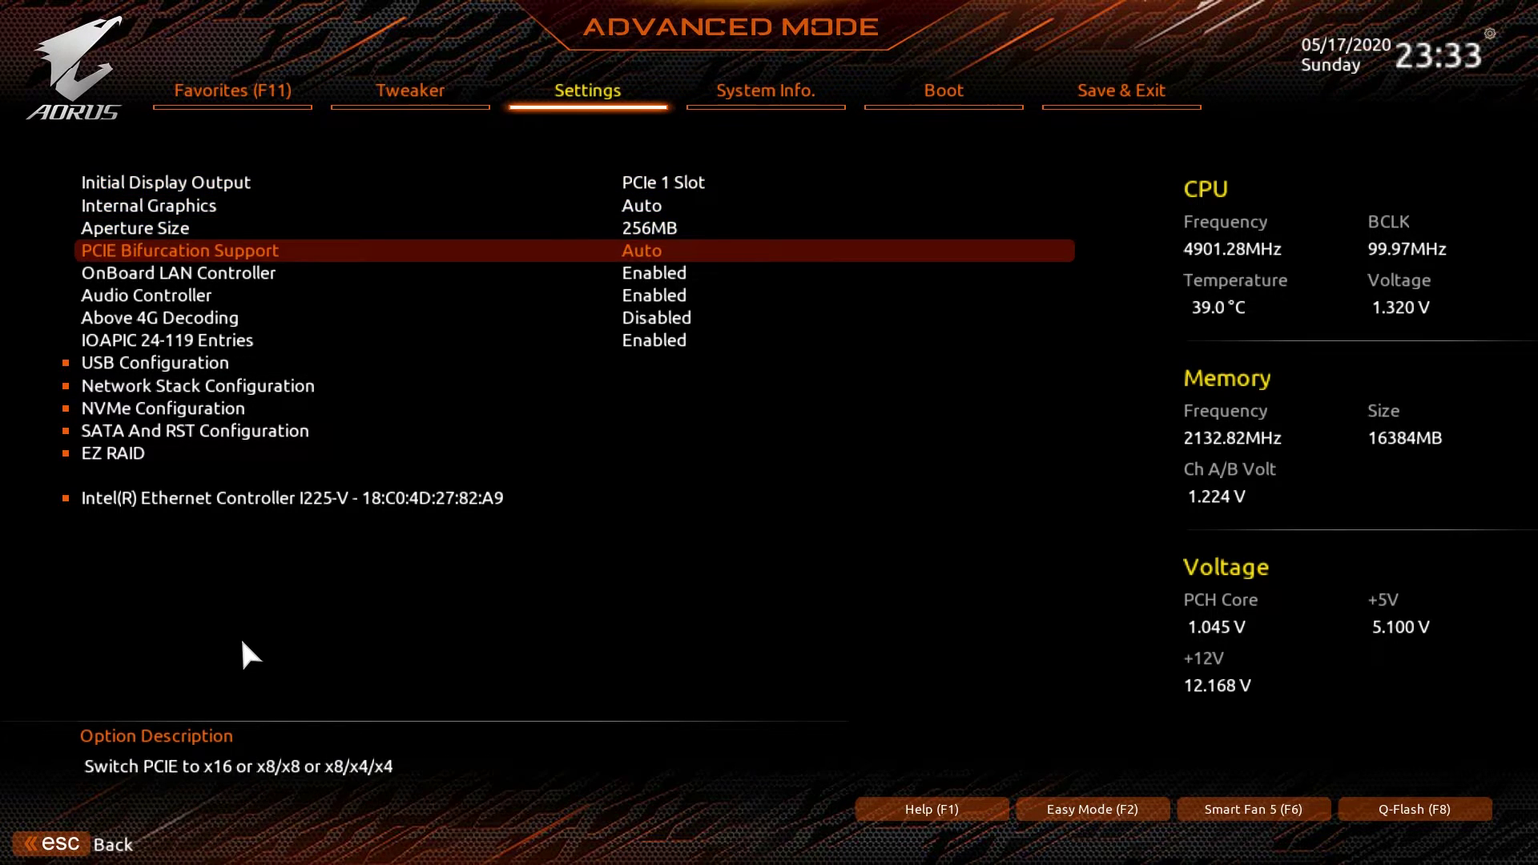
key(Down)
key(Down)
key(Down)
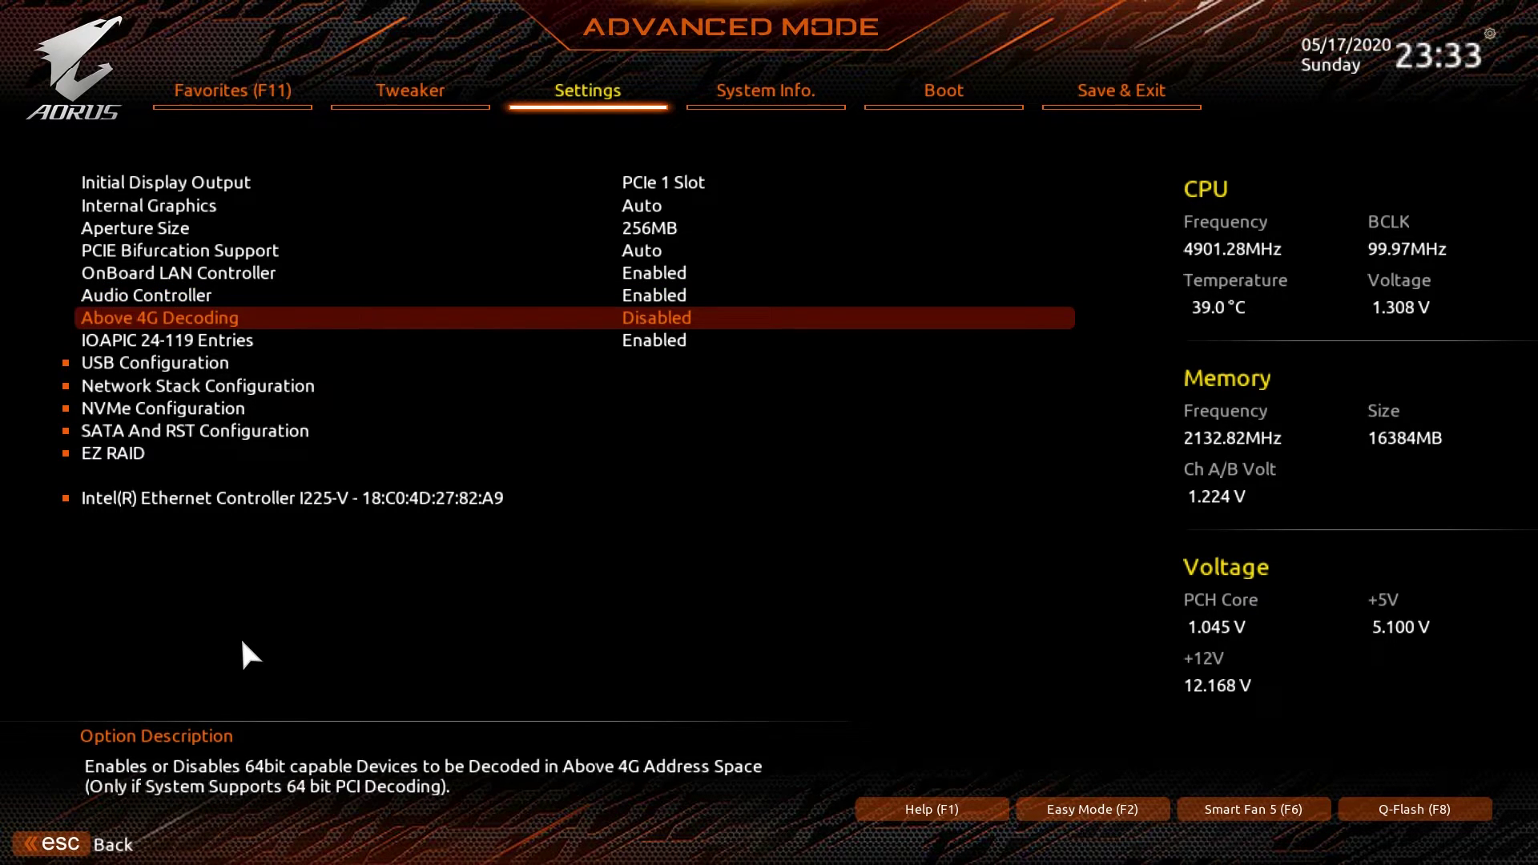
key(Return)
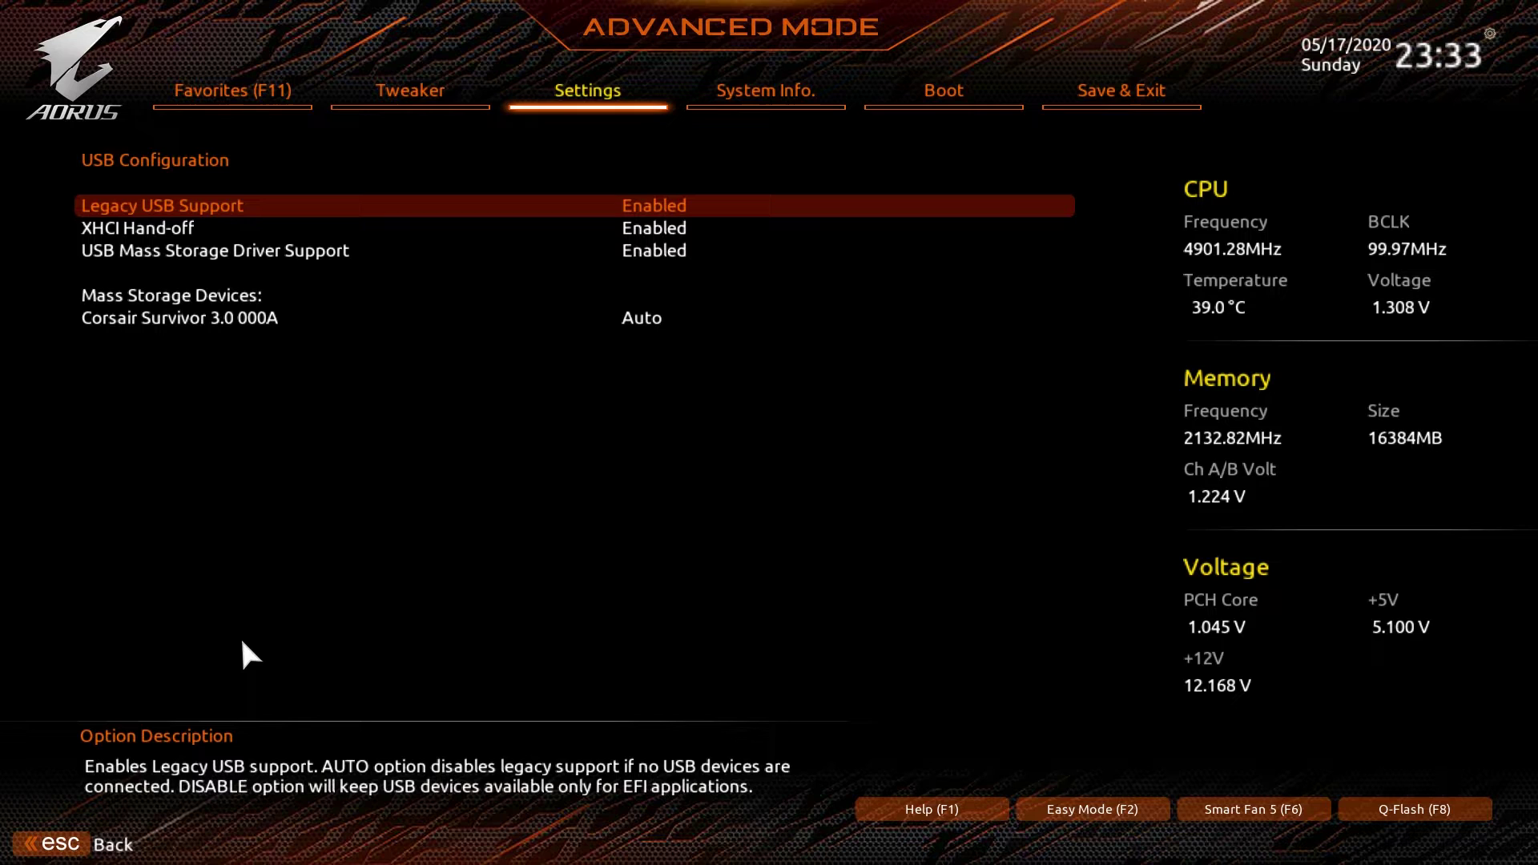
key(Escape)
key(Down)
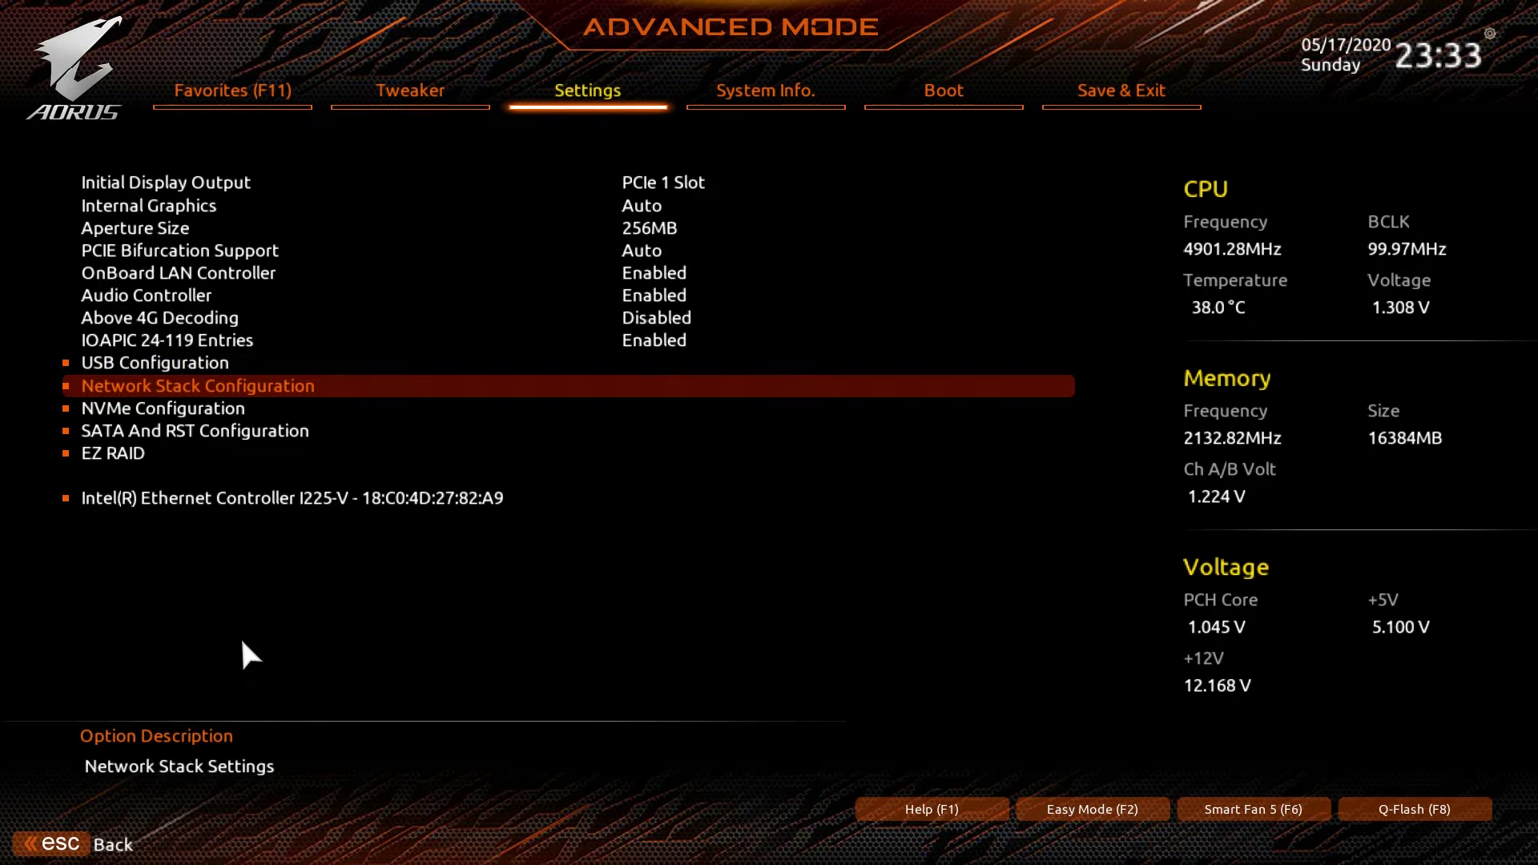
key(Return)
key(Escape)
Step: View the NVMe drive's details under NVMe Configuration
key(Down)
key(Return)
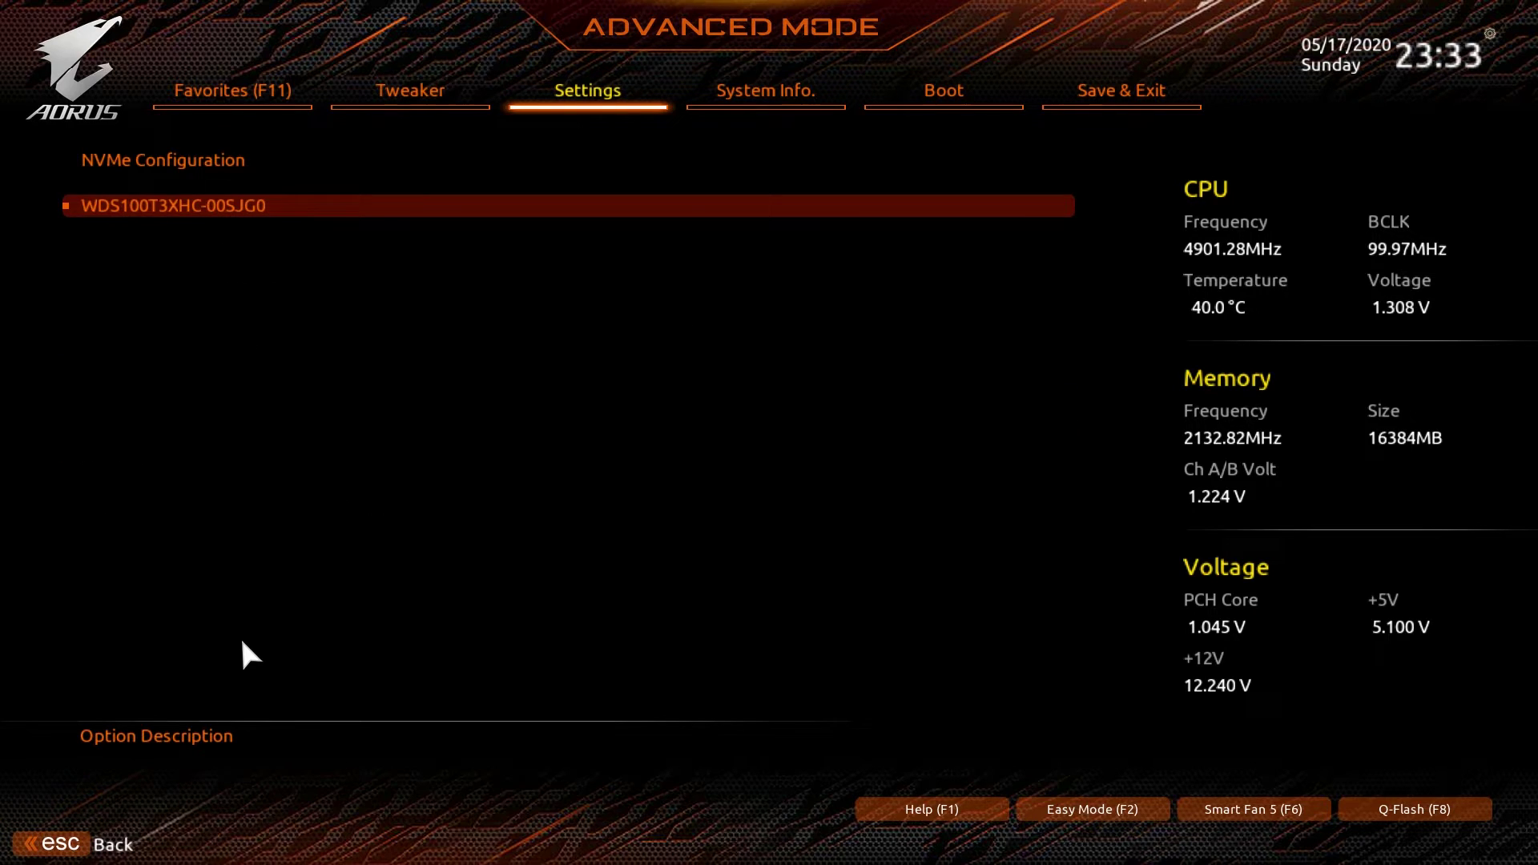
key(Return)
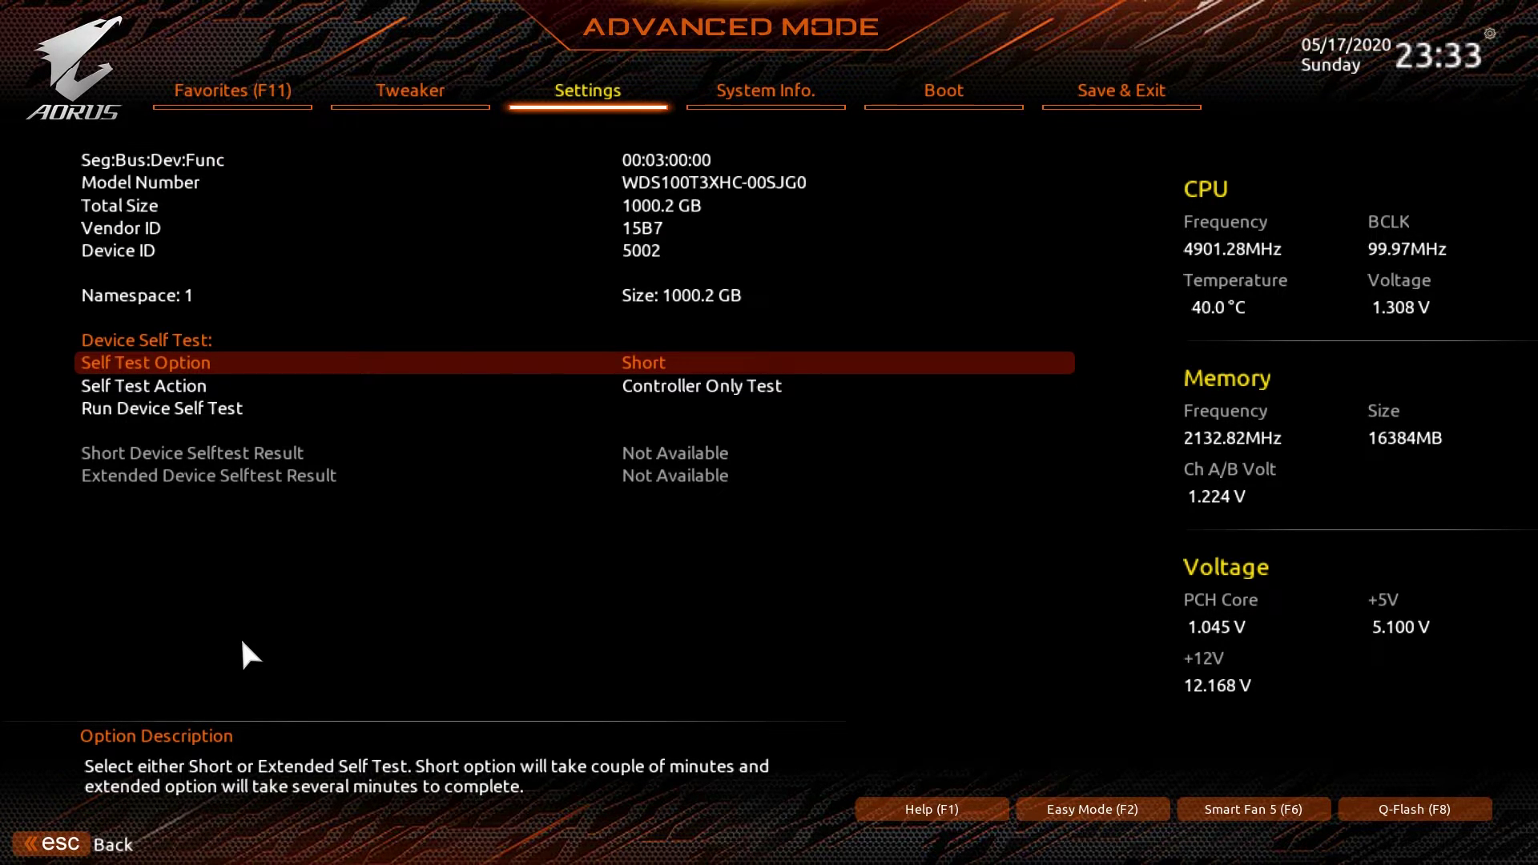
key(Escape)
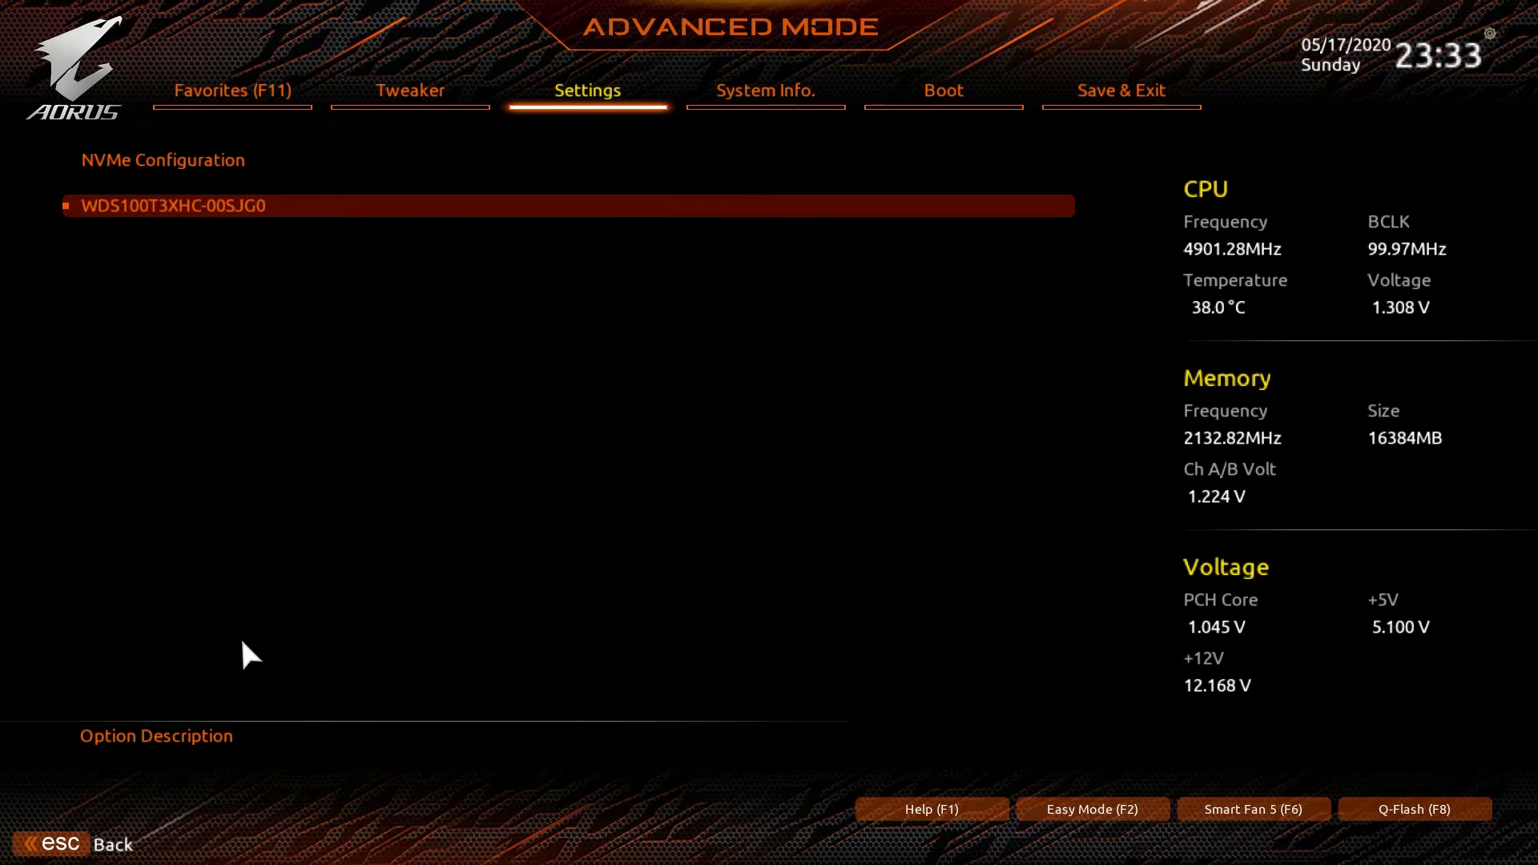
key(Escape)
Step: Check SATA And RST Configuration and decline the EZ RAID prompt
key(Down)
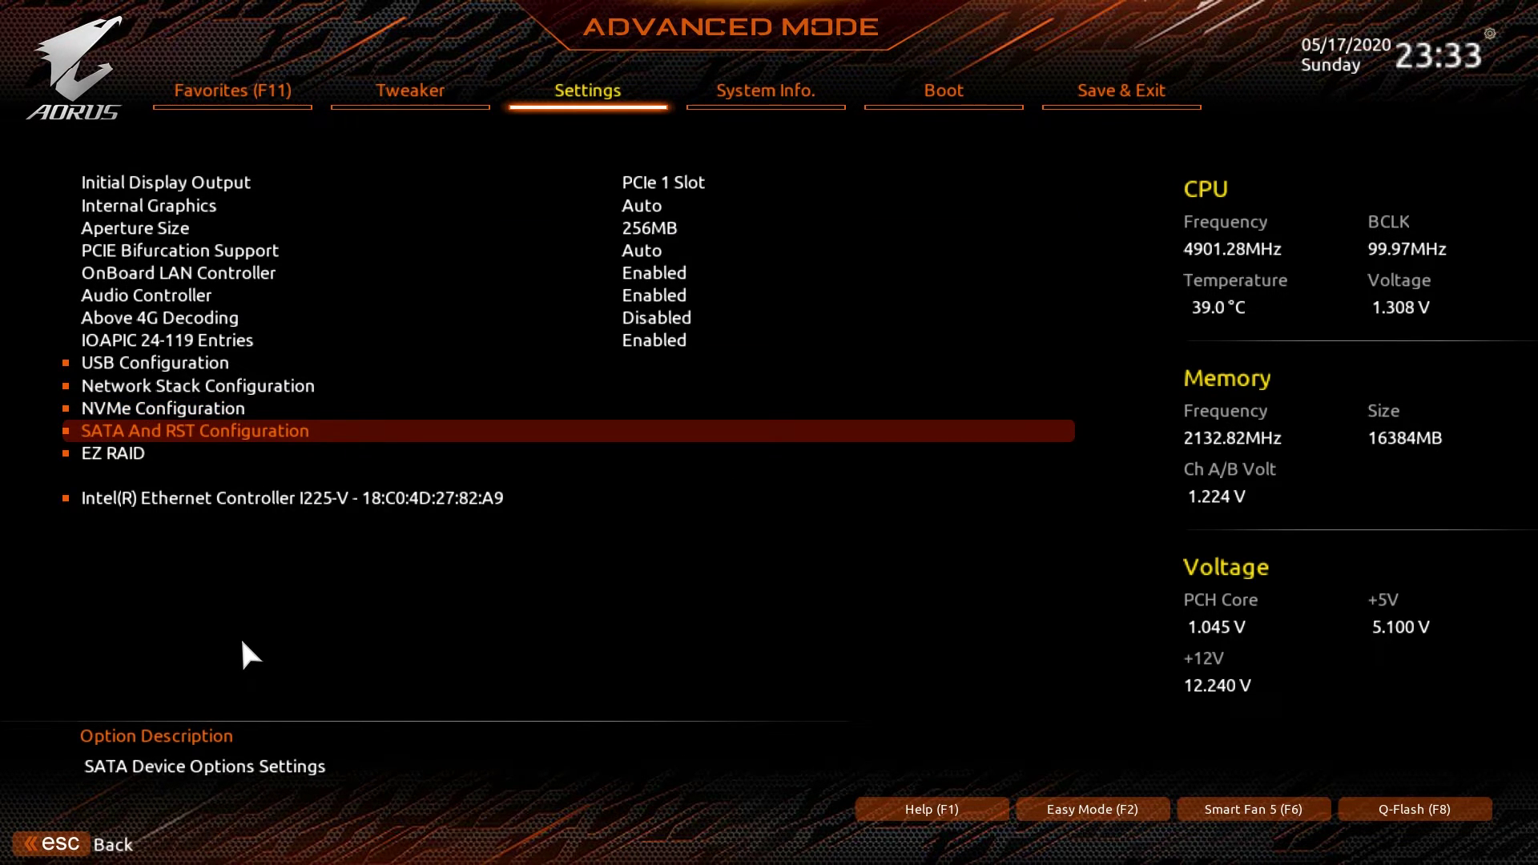
key(Return)
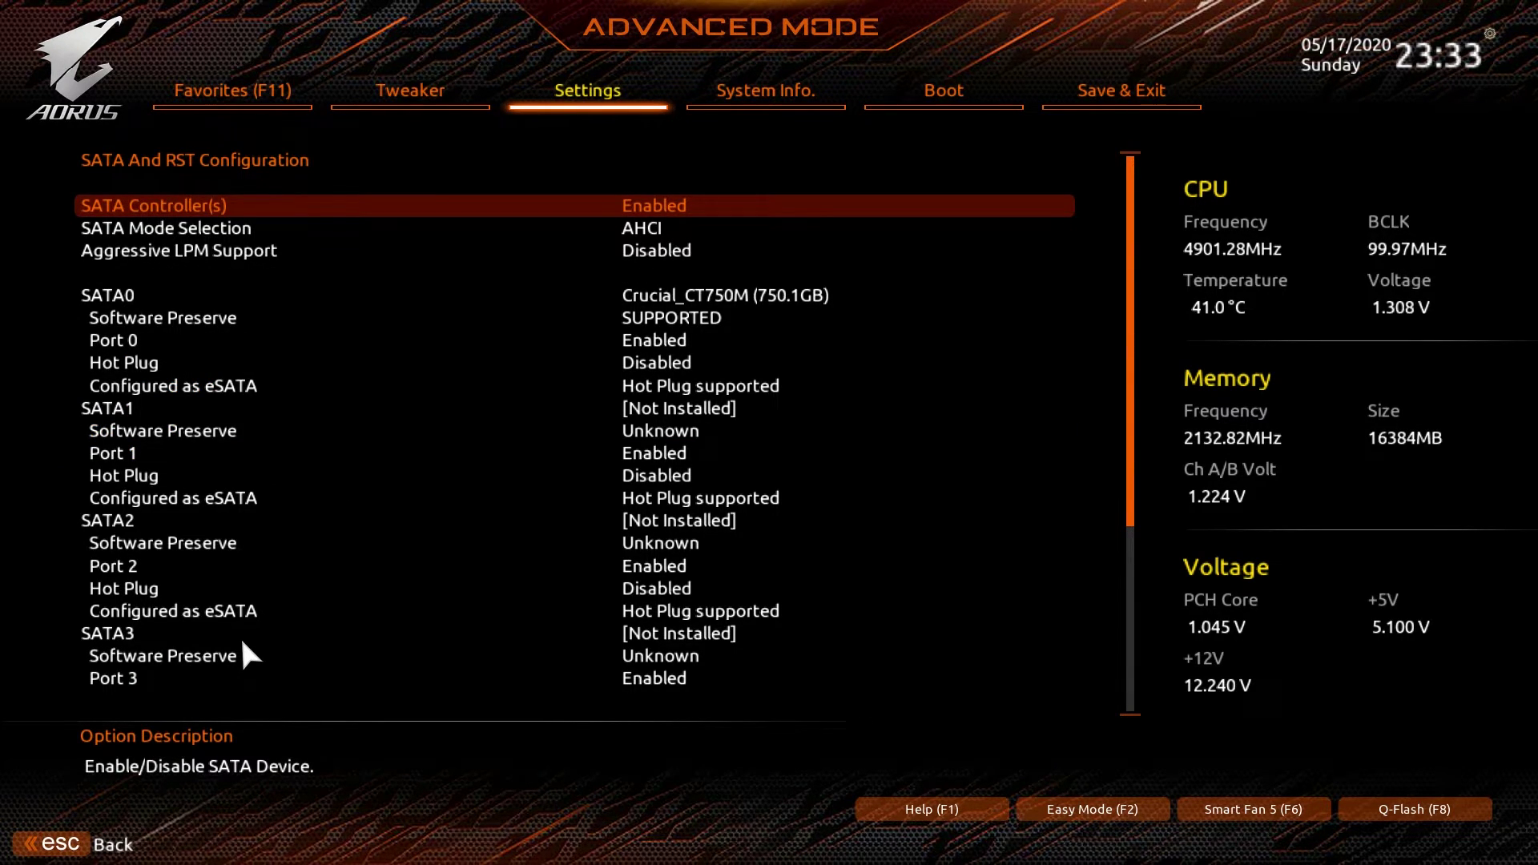
key(Escape)
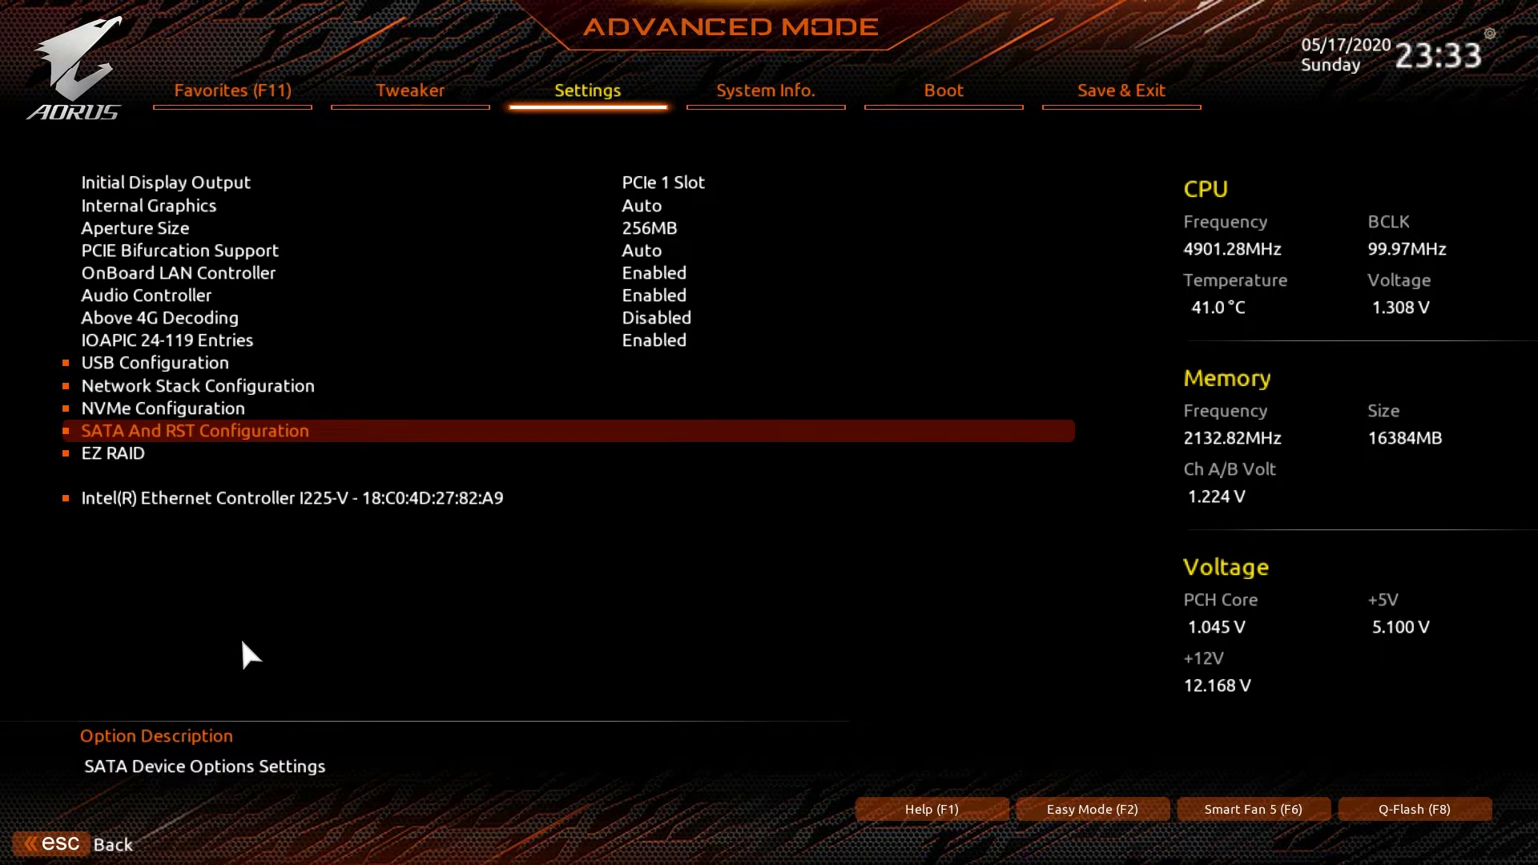
key(Down)
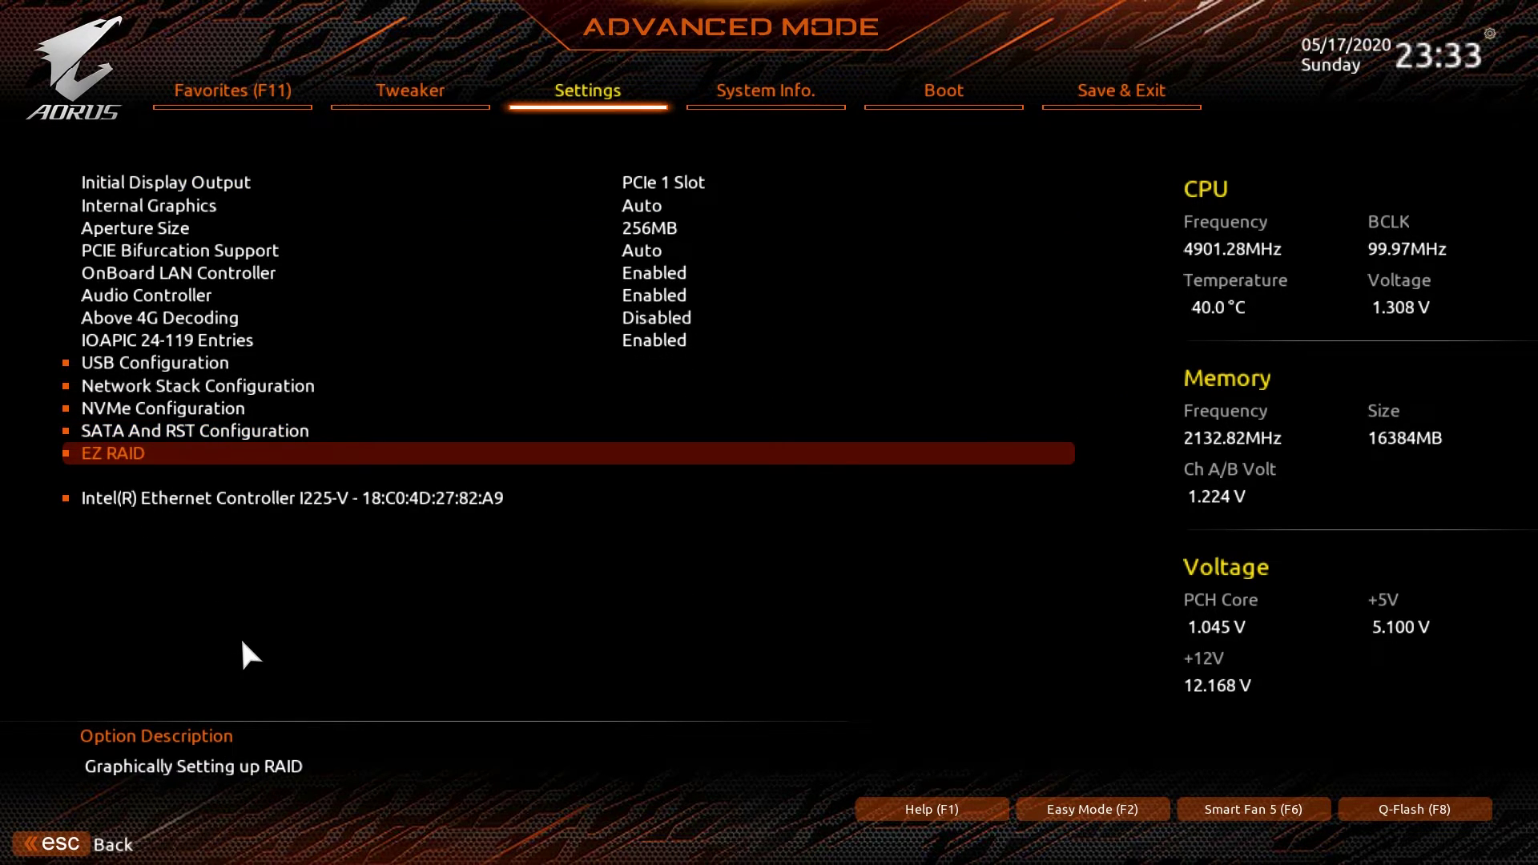
key(Return)
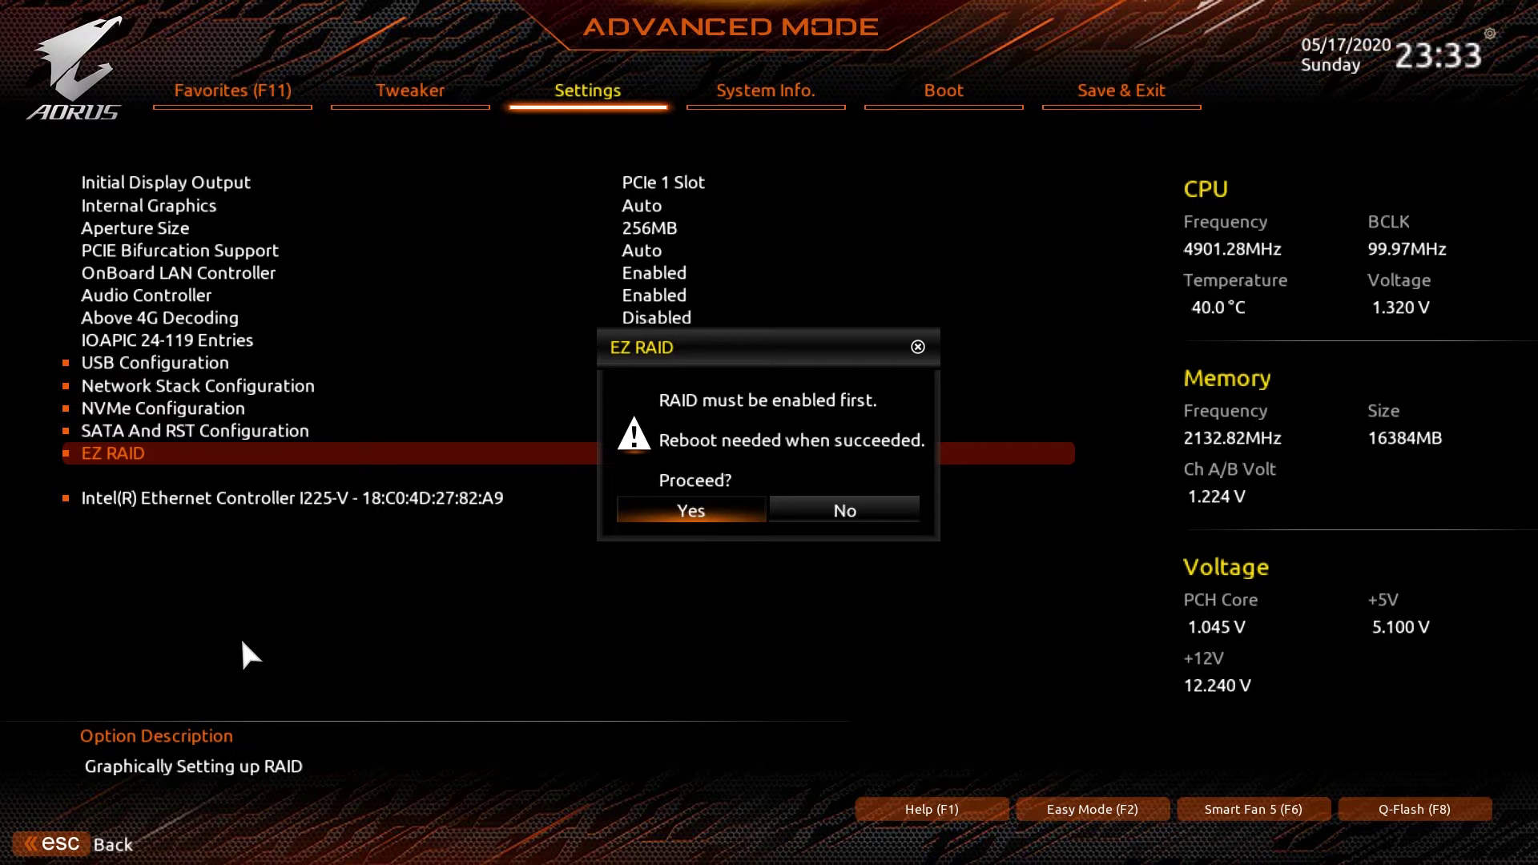
key(Escape)
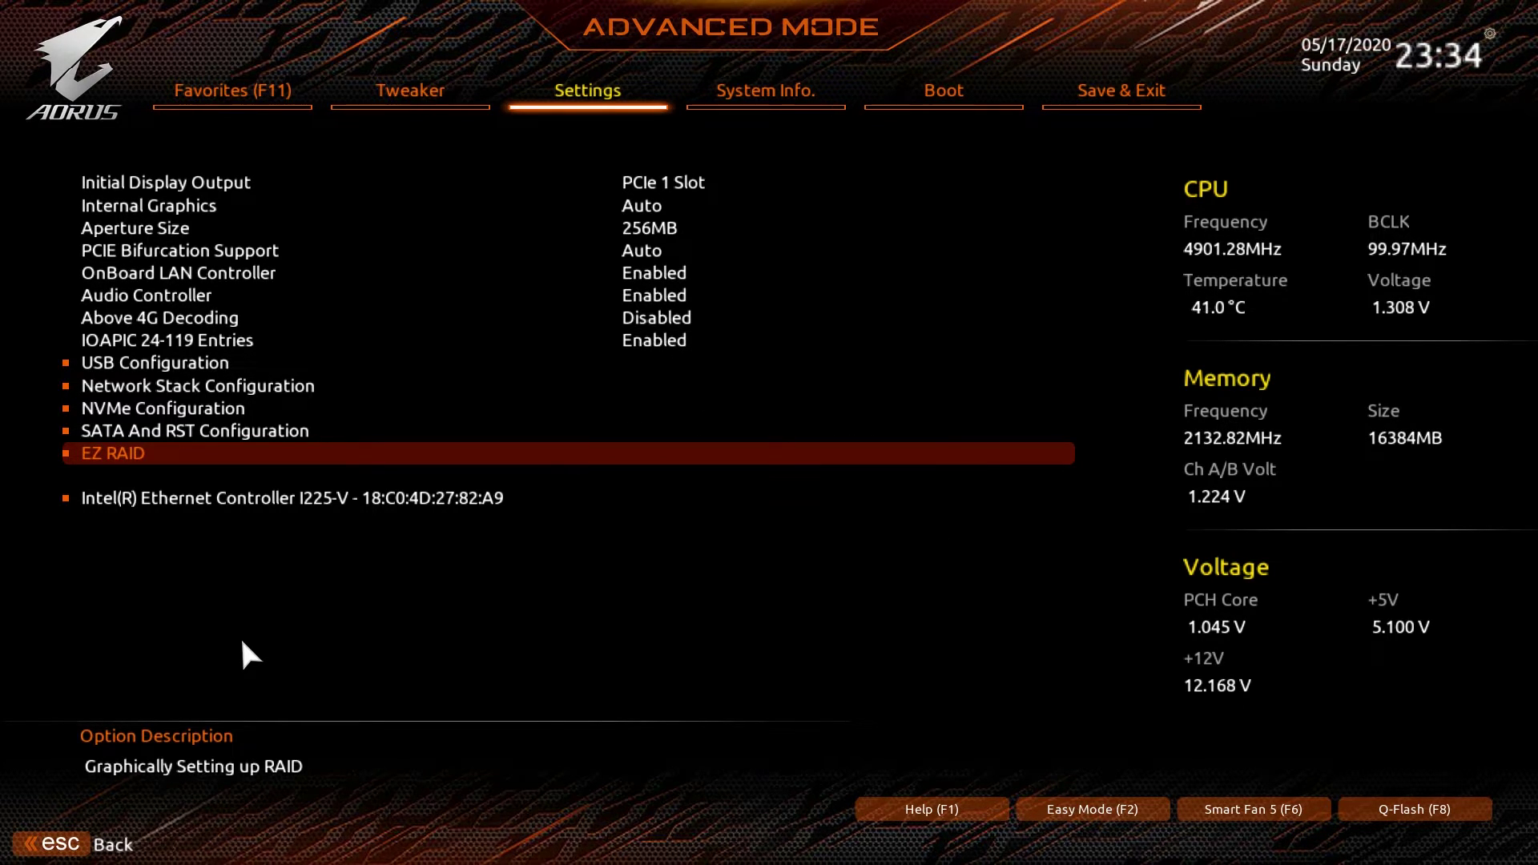
Step: Glance at the Intel Ethernet Controller details page
key(Down)
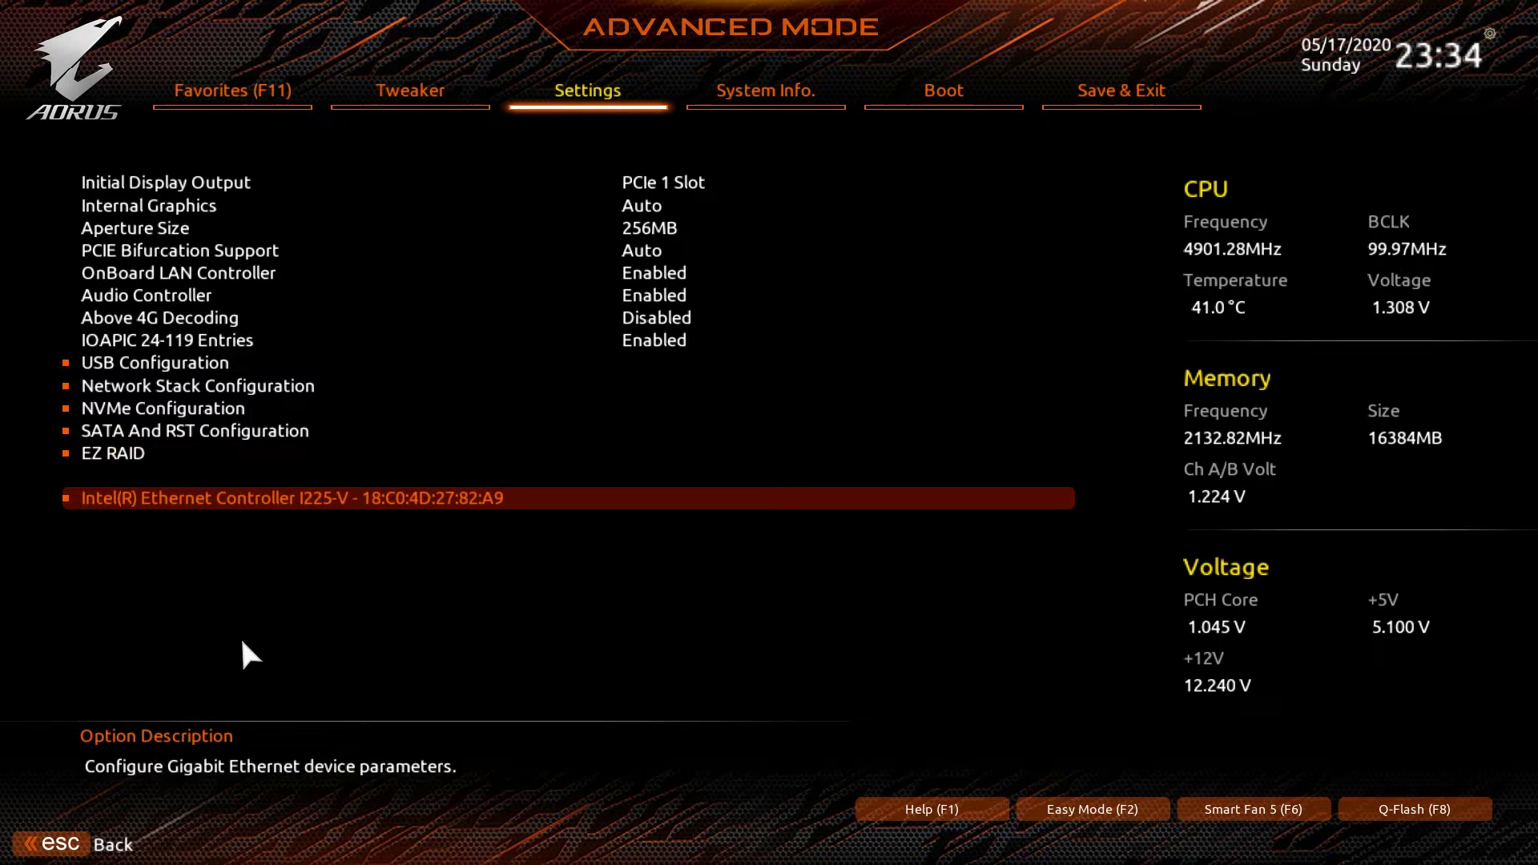
key(Return)
key(Escape)
key(Escape)
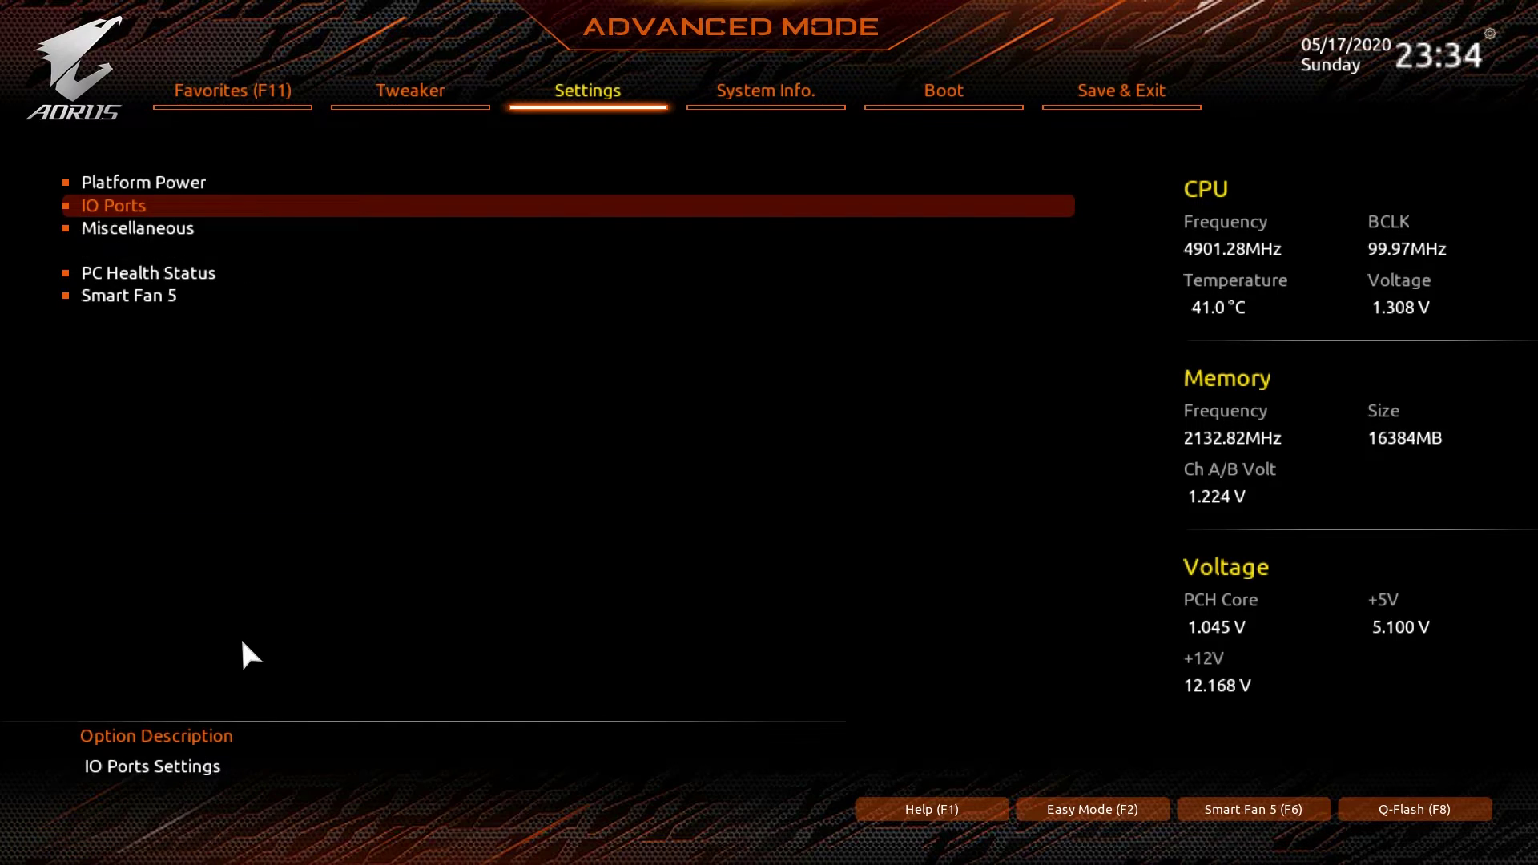
Step: In Miscellaneous, set LEDs in Sleep, Hibernation, and Soft Off States to On
key(Down)
key(Return)
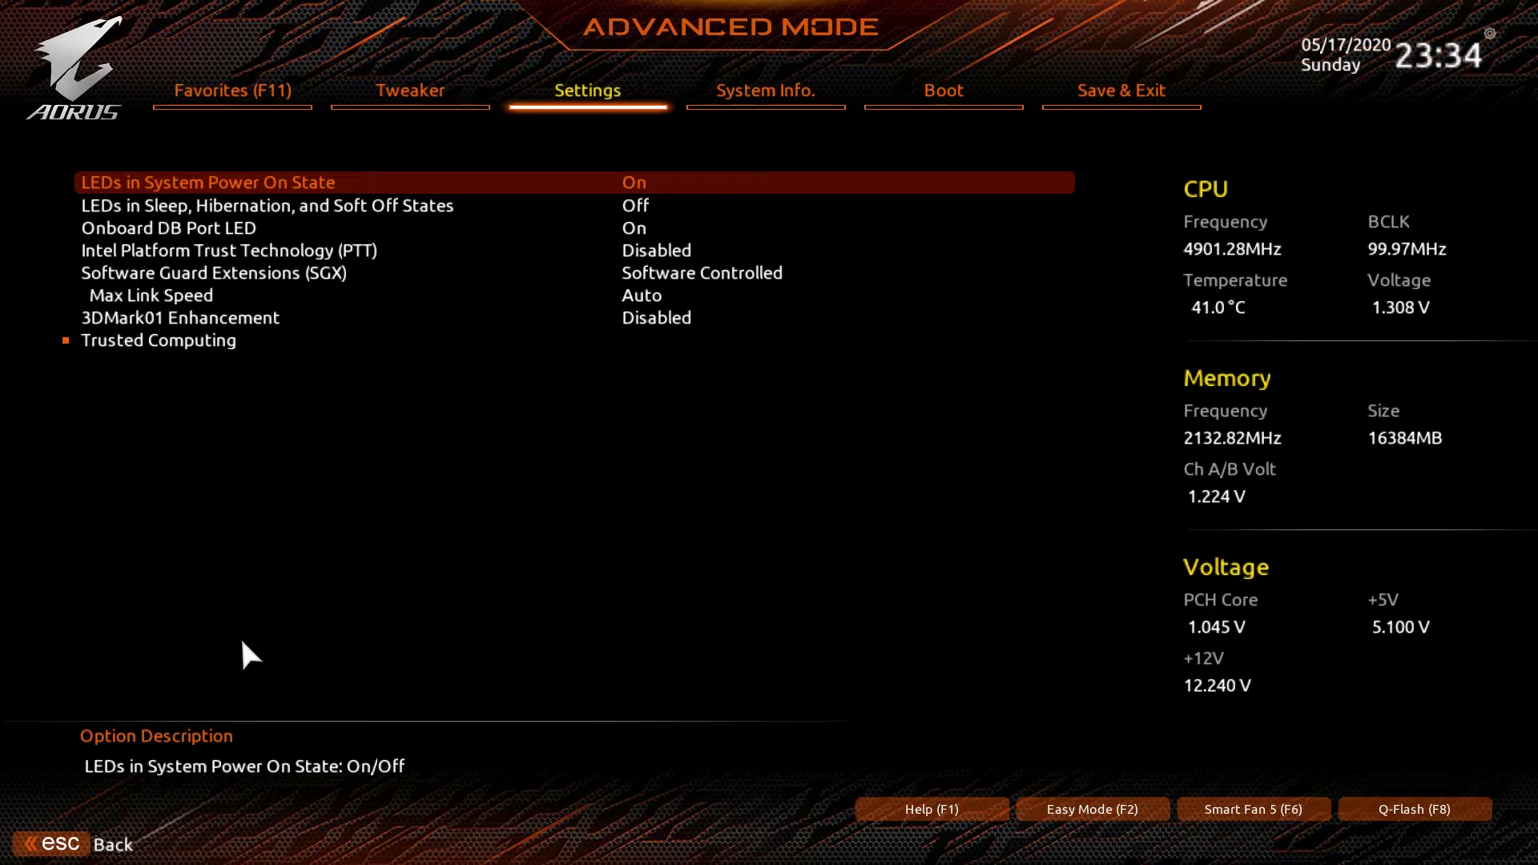
key(Down)
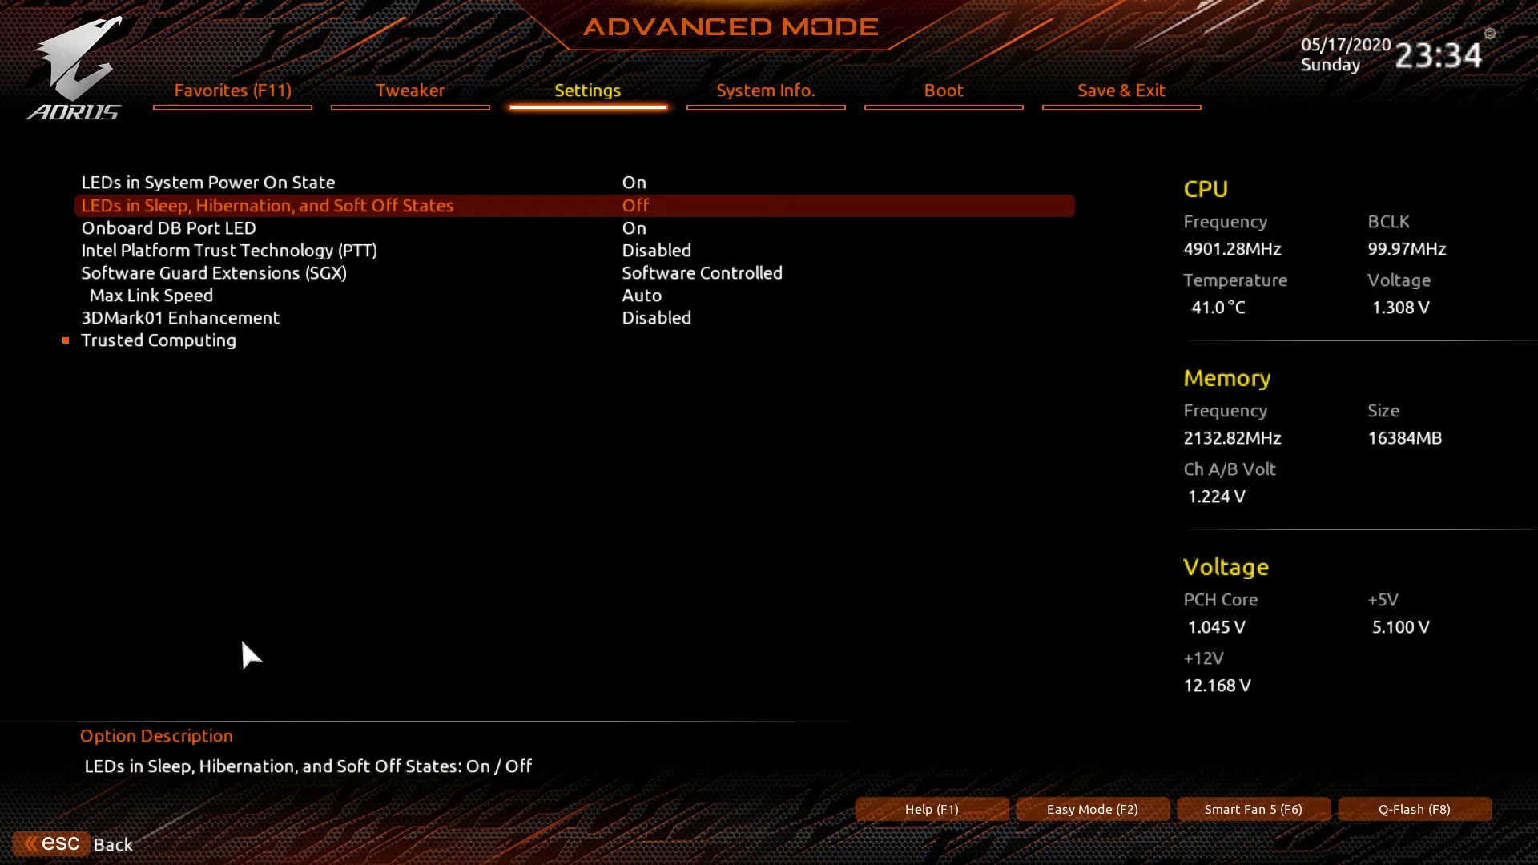
key(Return)
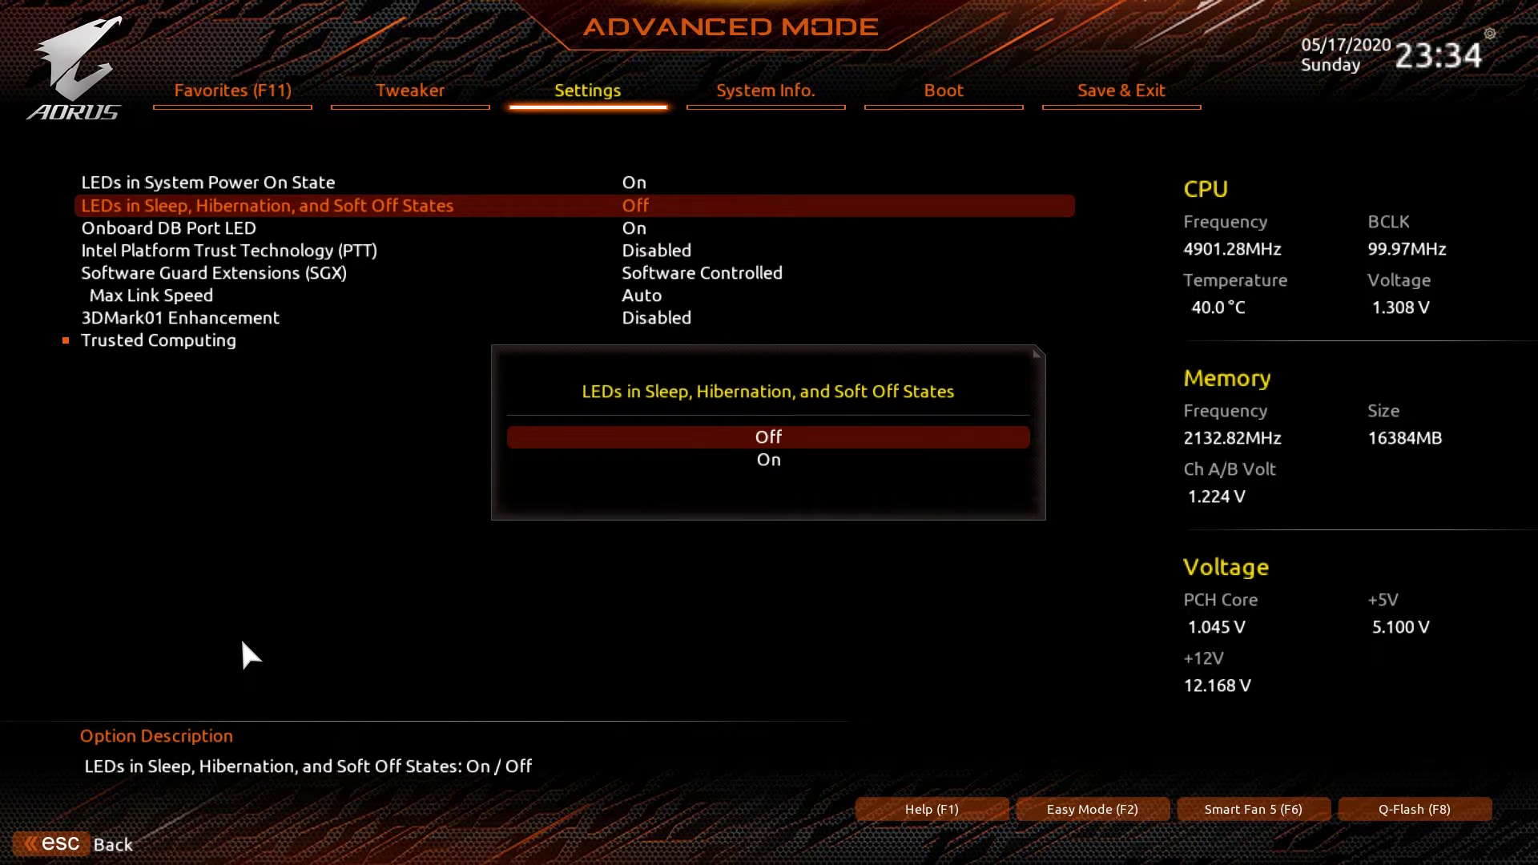
key(Down)
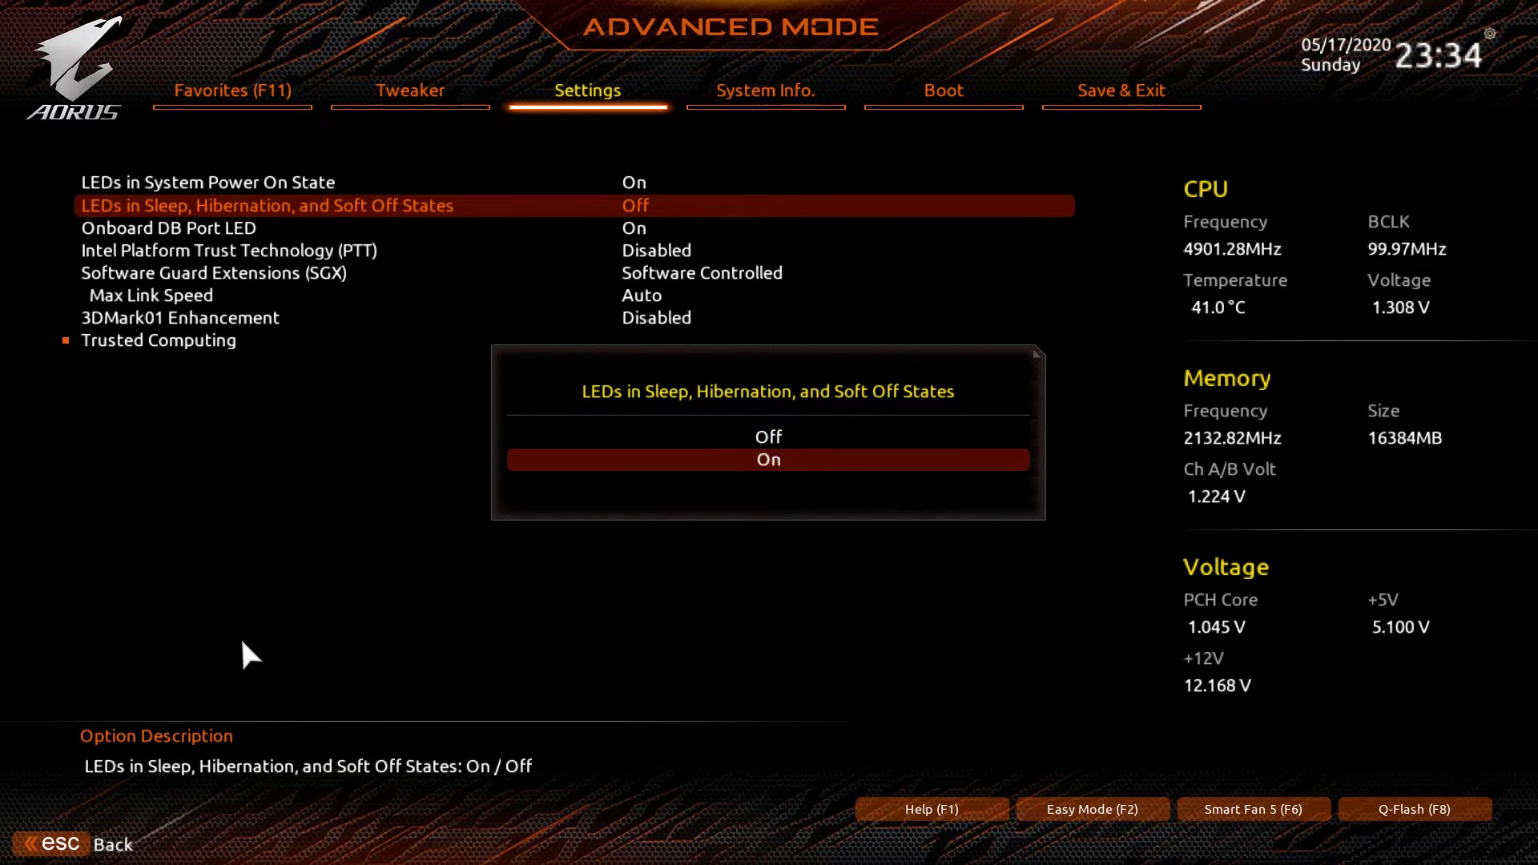
key(Return)
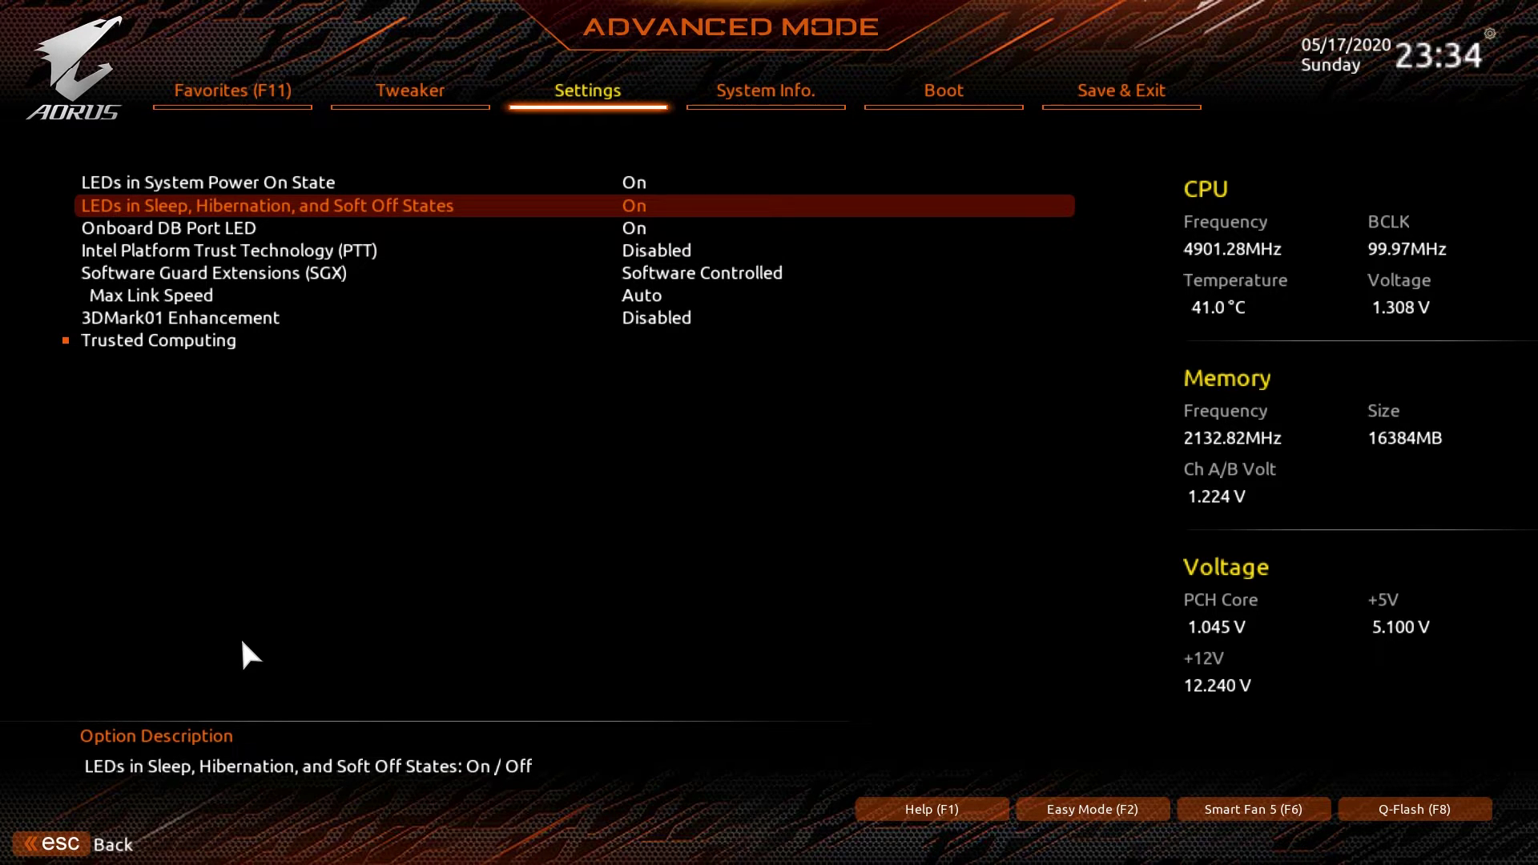
Step: Open the Trusted Computing configuration page from Miscellaneous
key(Down)
key(Down)
key(Down)
key(Down)
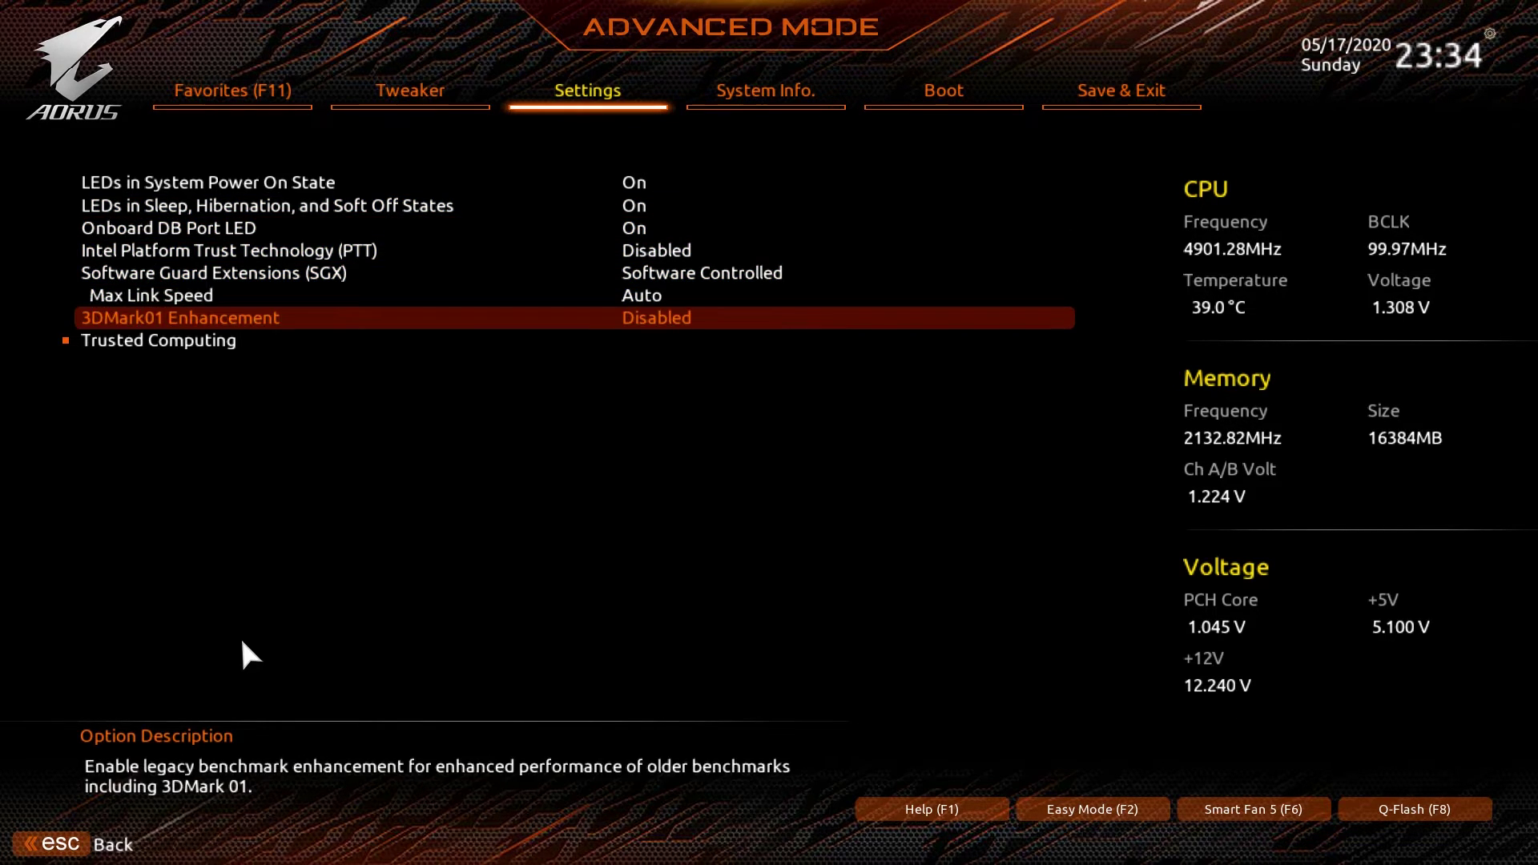
key(Down)
key(Return)
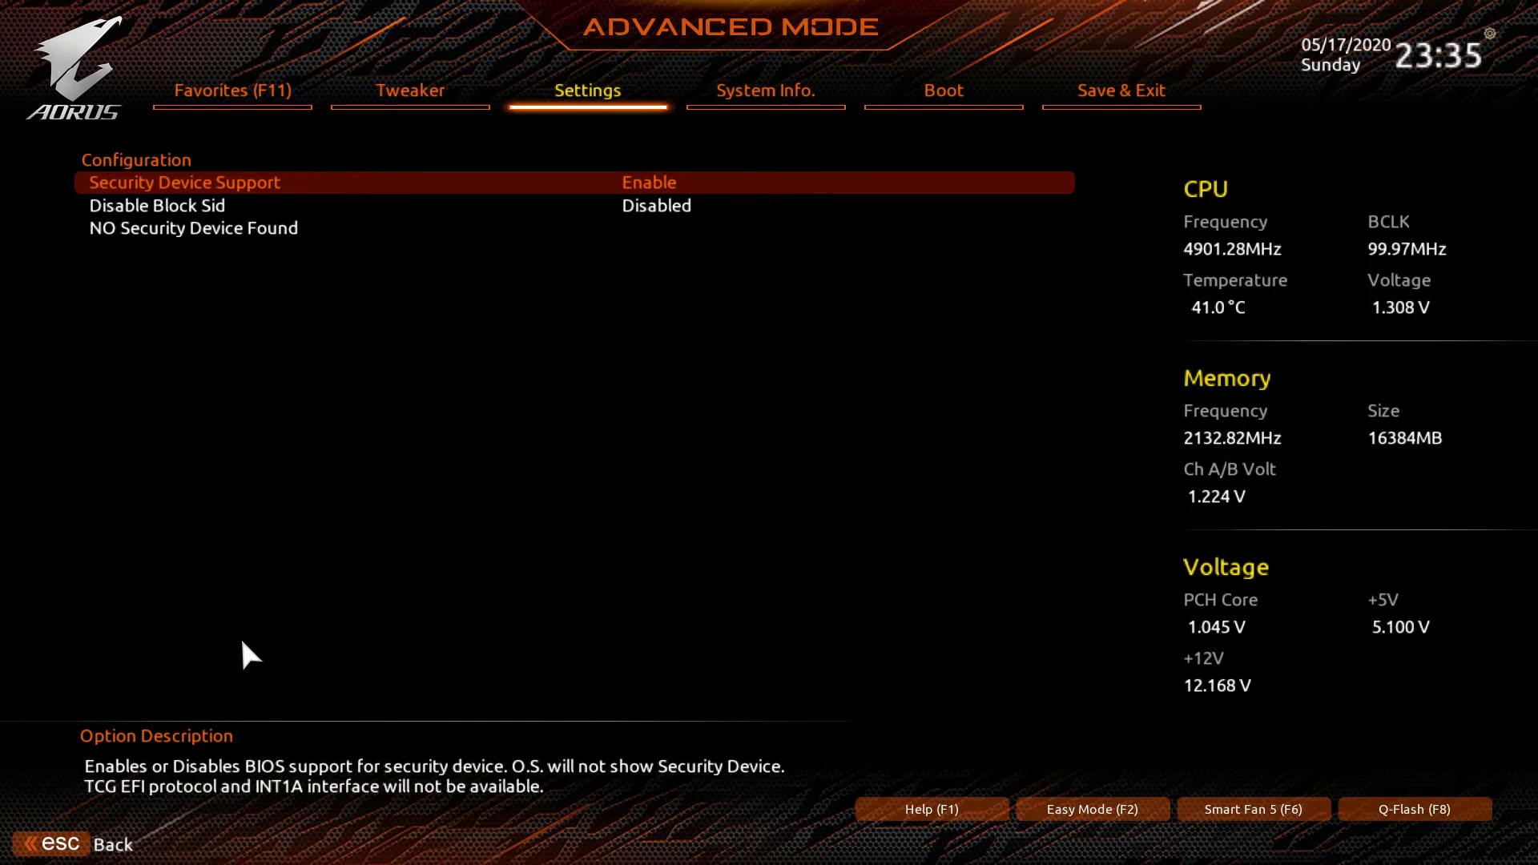
Step: Back out of Trusted Computing and Miscellaneous, then check the PC Health Status voltage readings
key(Escape)
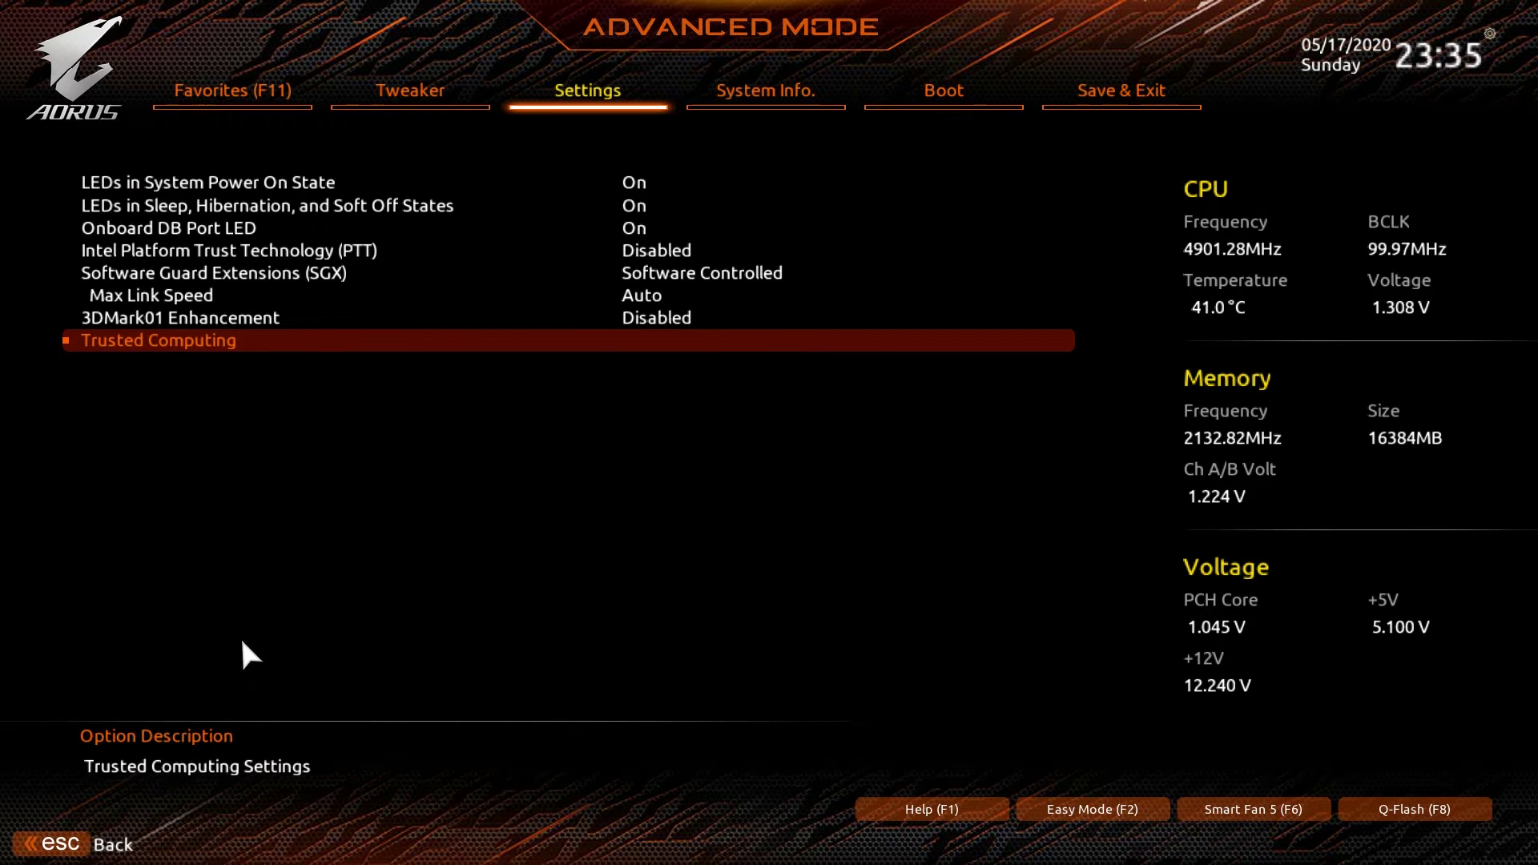
key(Escape)
key(Down)
key(Return)
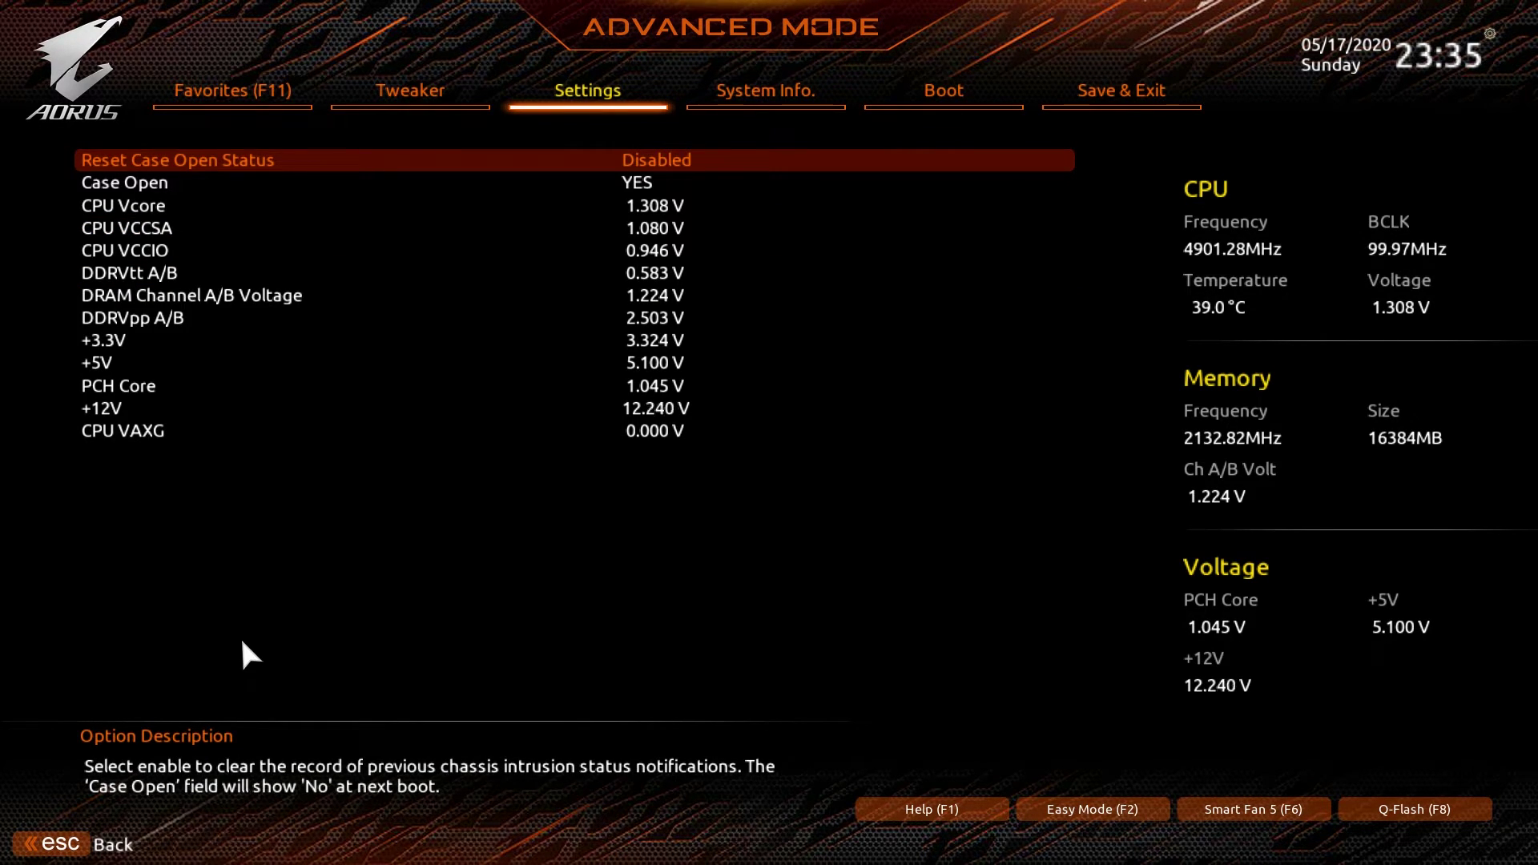
key(Escape)
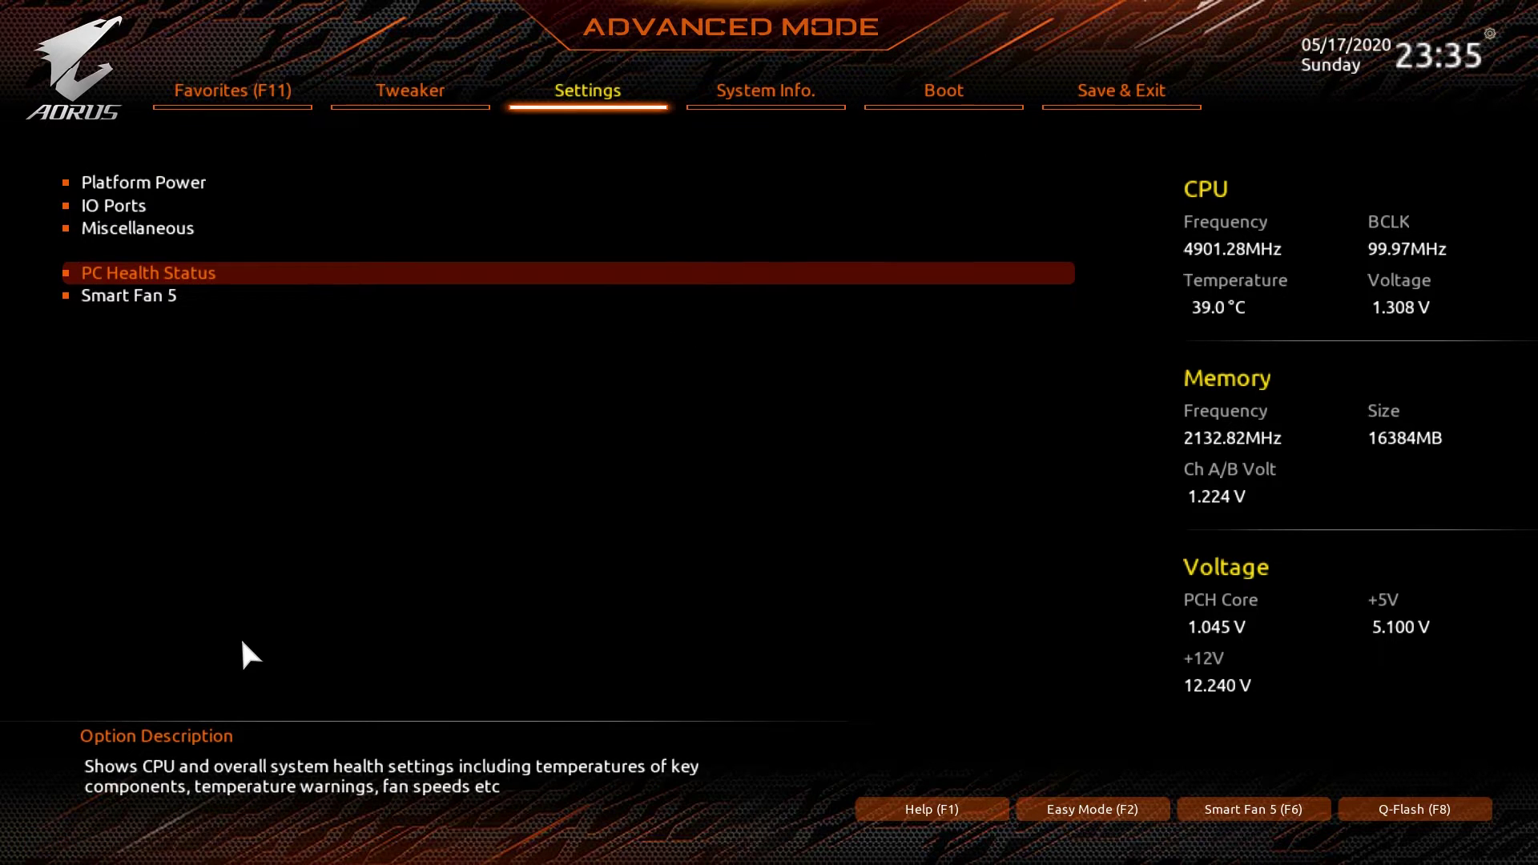
Step: Look over the Smart Fan 5 fan control page, then move to the System Info. tab
key(Down)
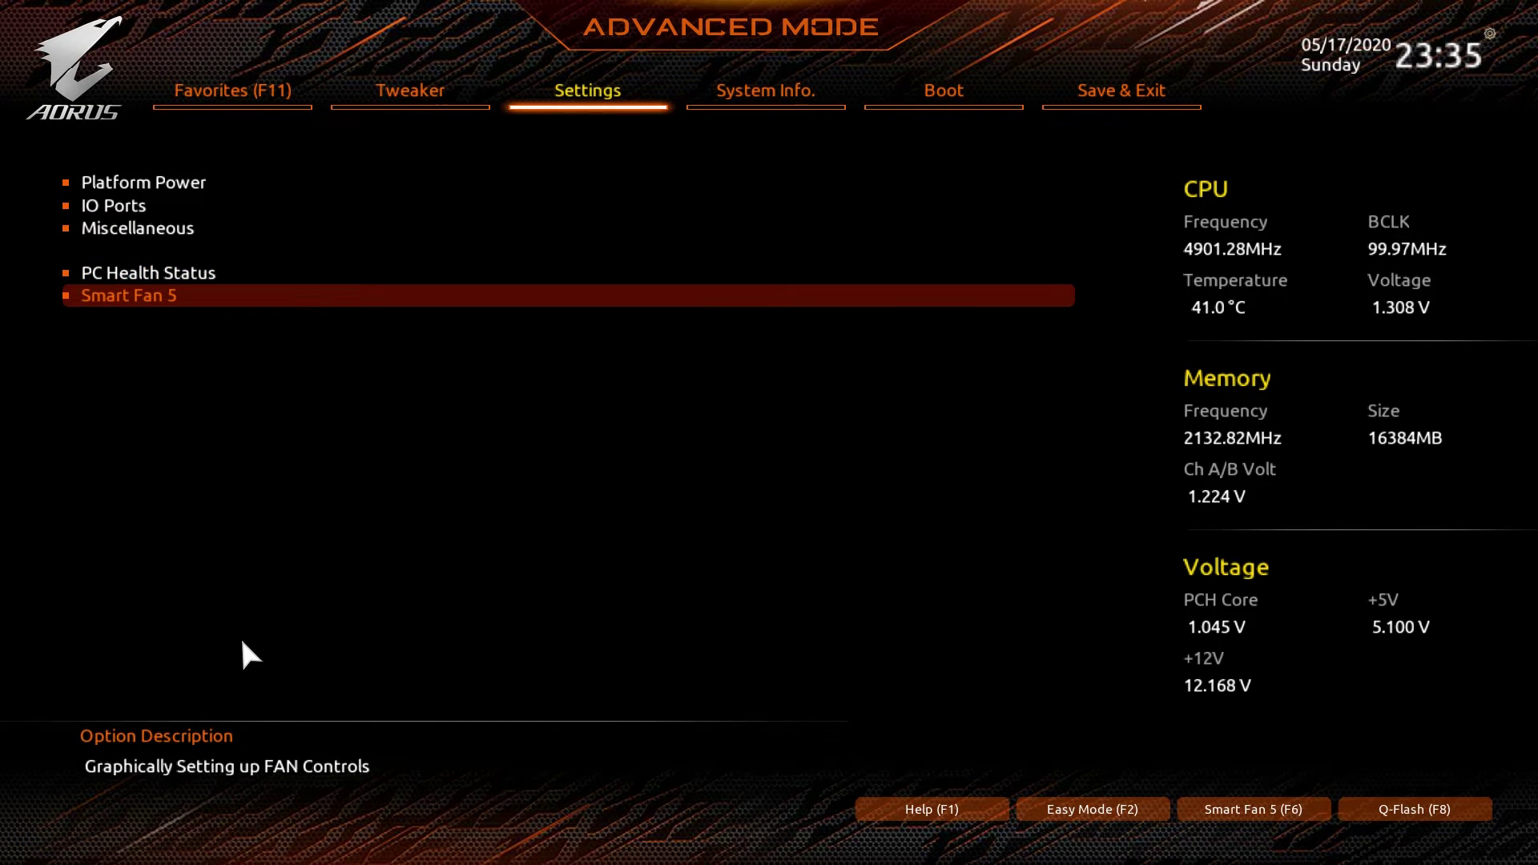
key(Return)
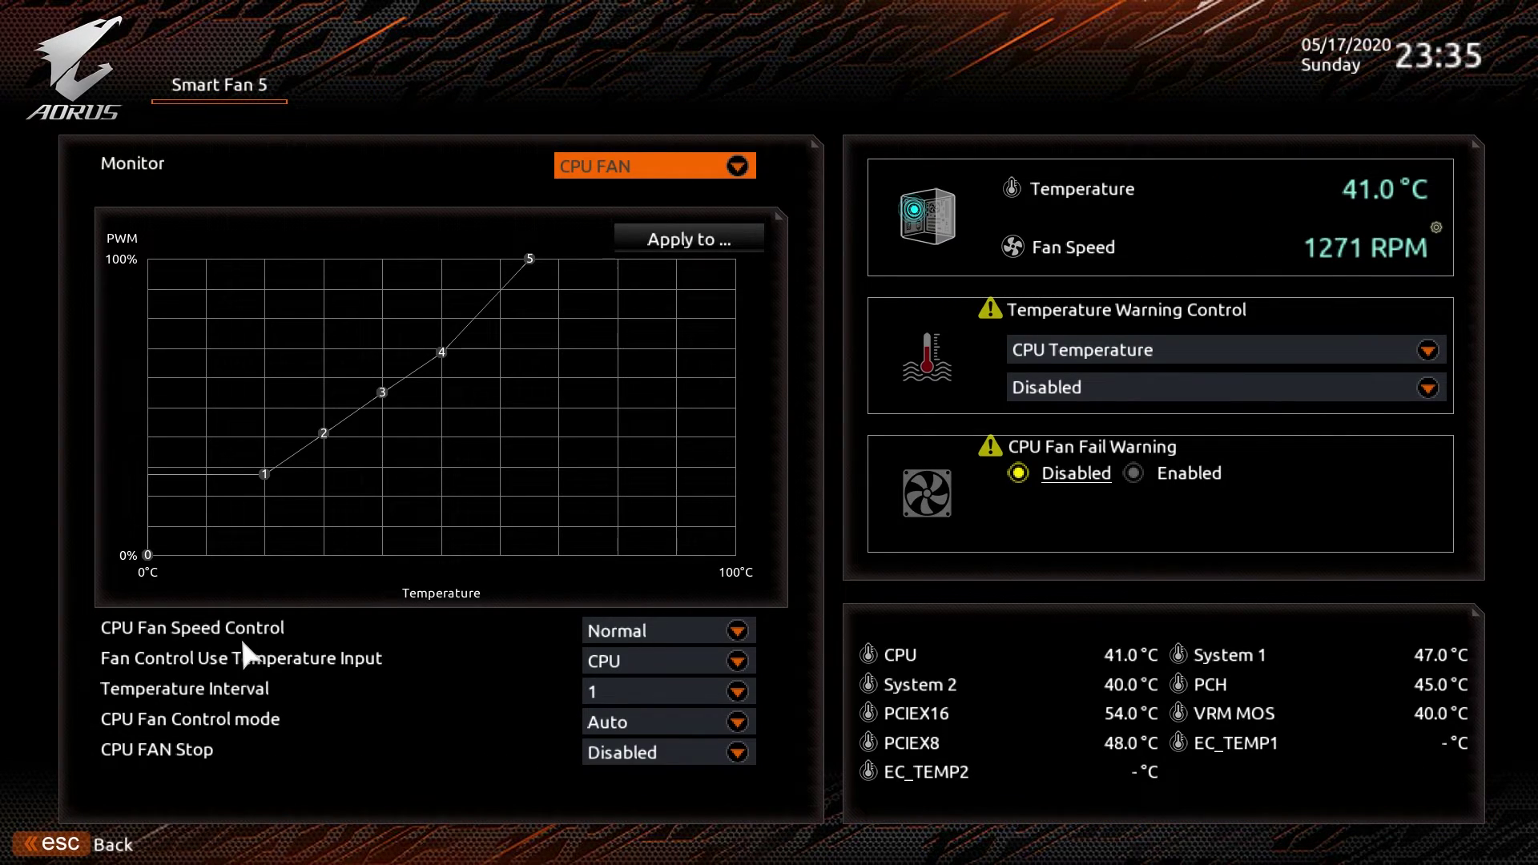
key(Escape)
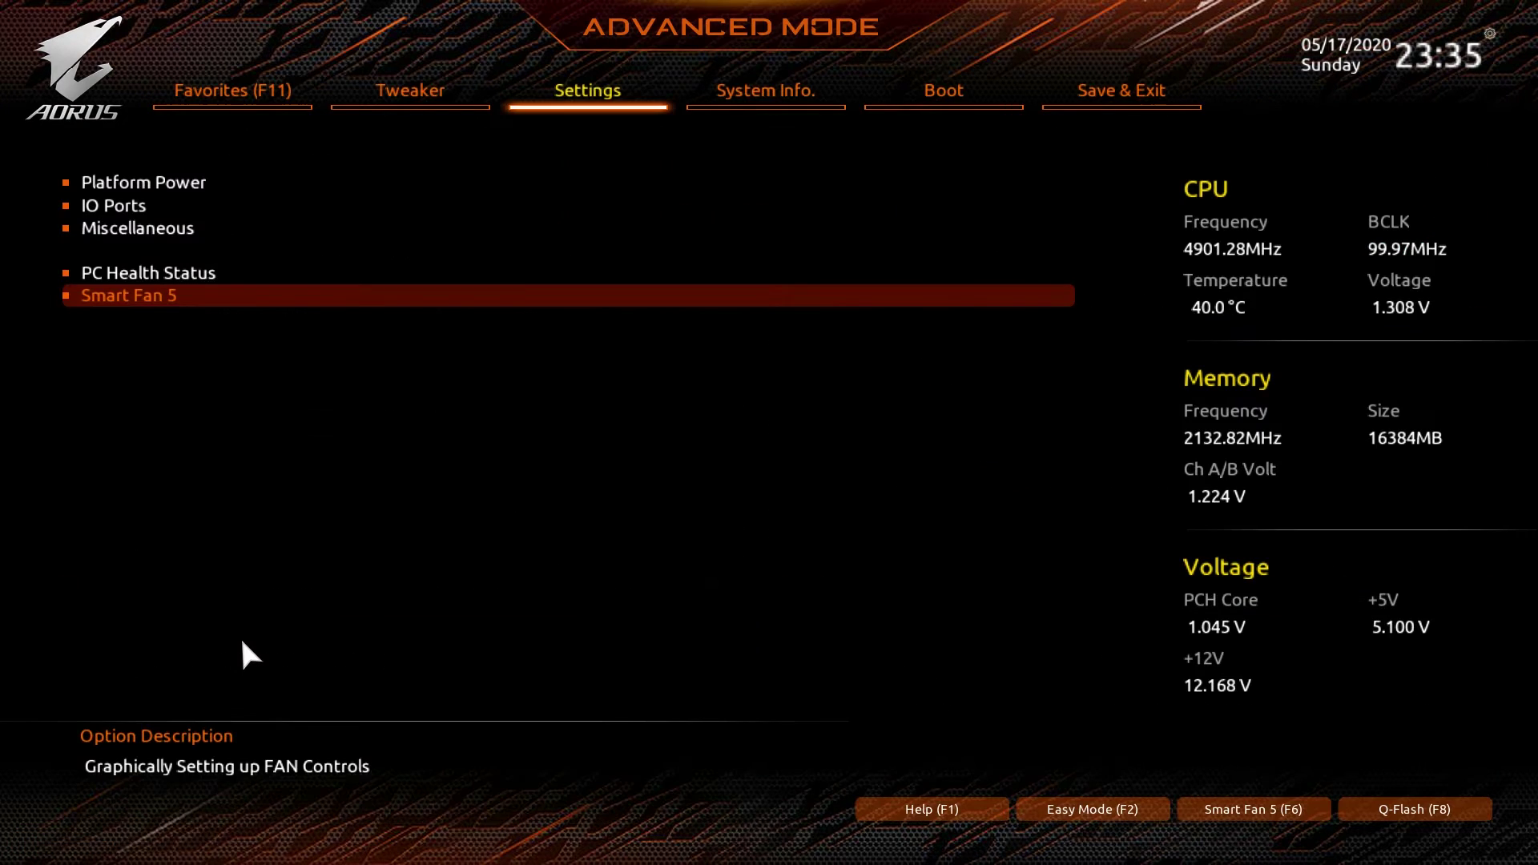
key(Right)
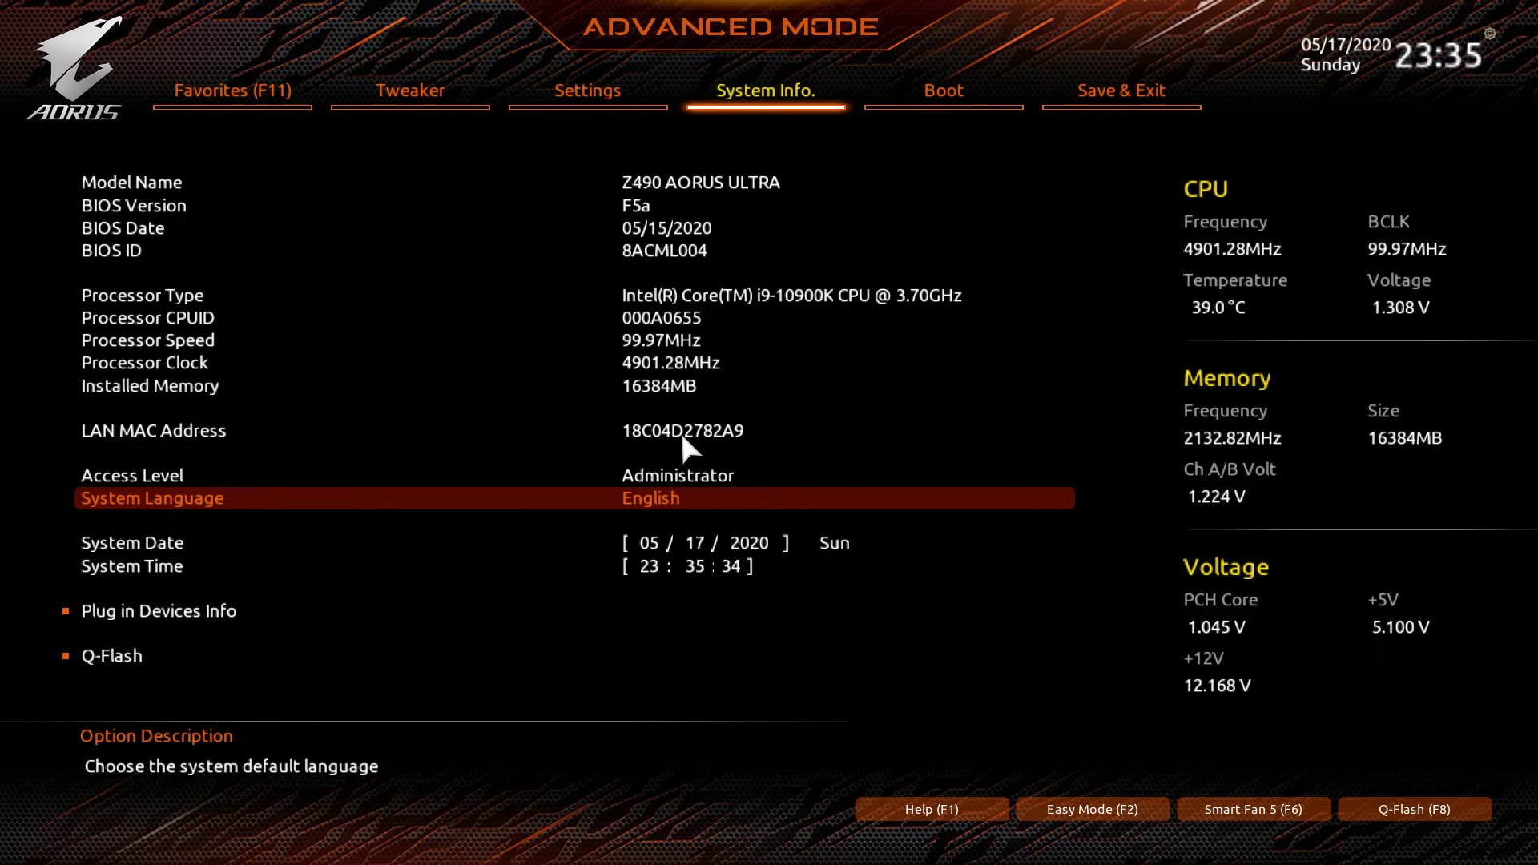
Step: Check Plug in Devices Info for the devices in the PCIe and M.2 slots
key(Down)
key(Down)
key(Down)
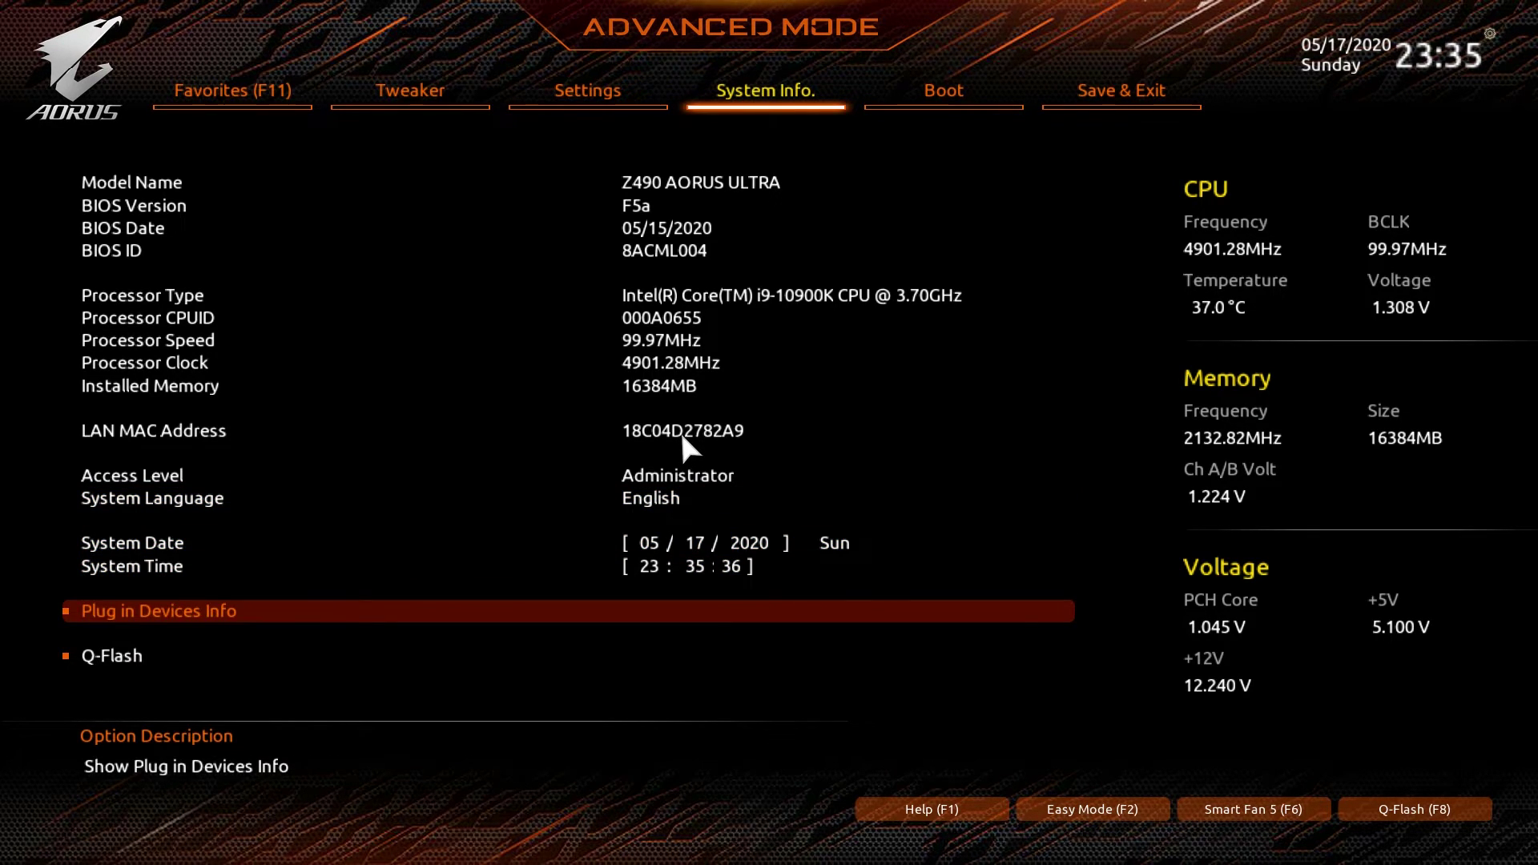
key(Return)
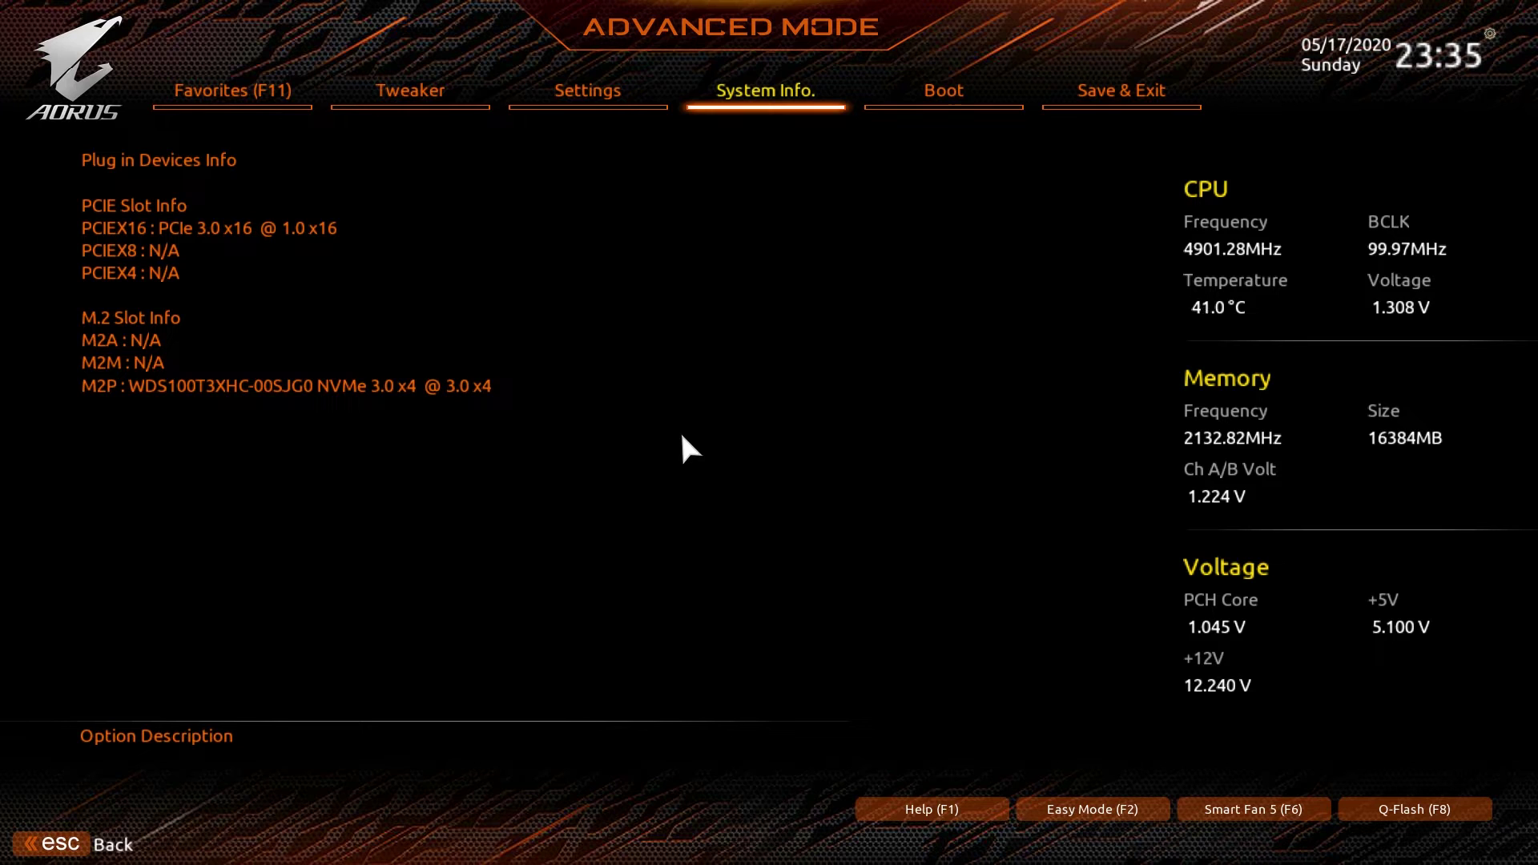
key(Escape)
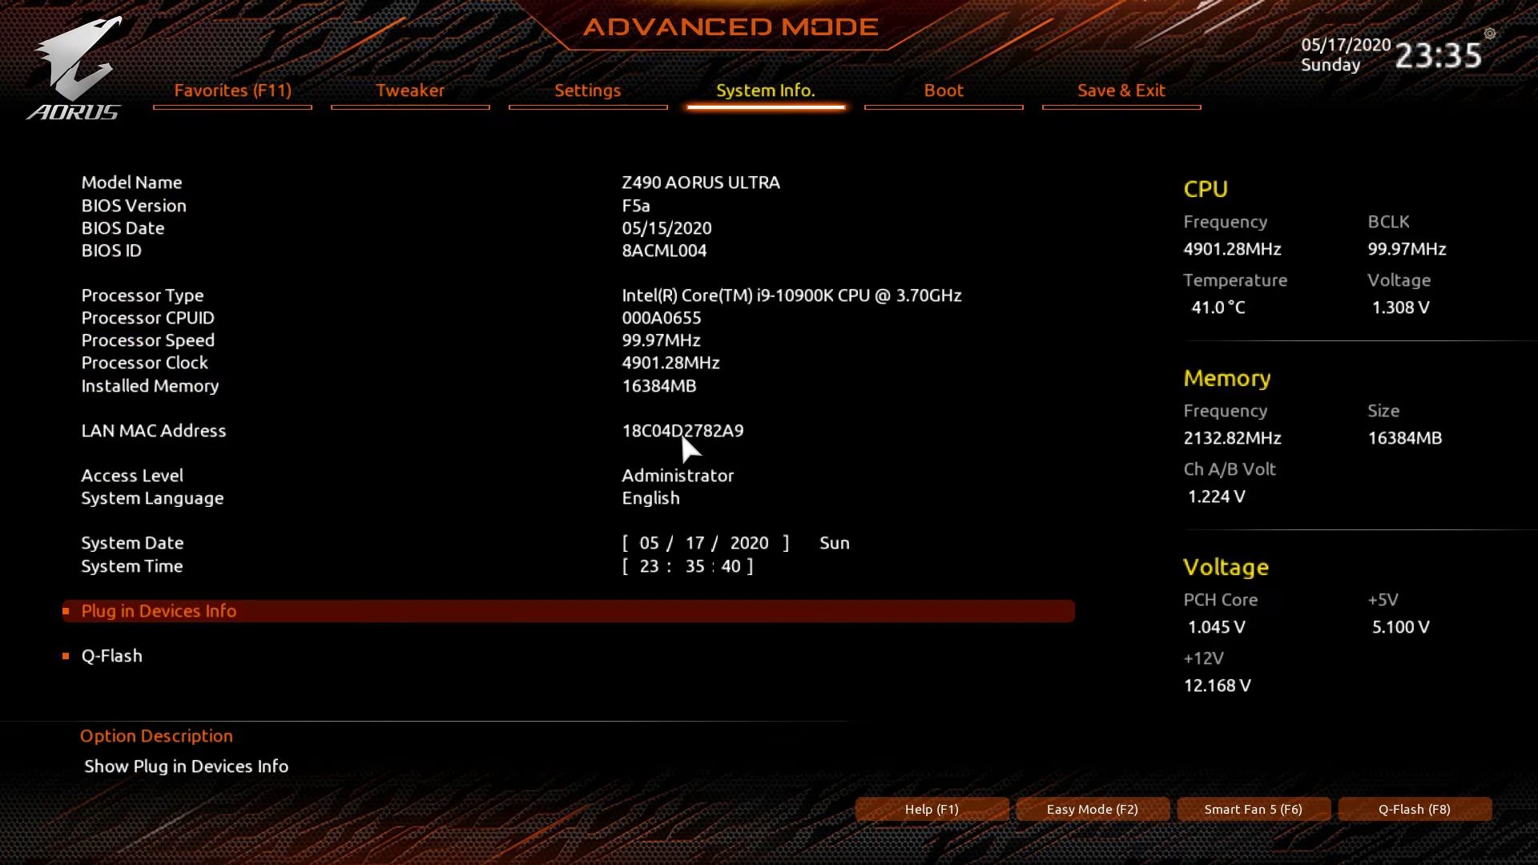
key(Down)
key(Down)
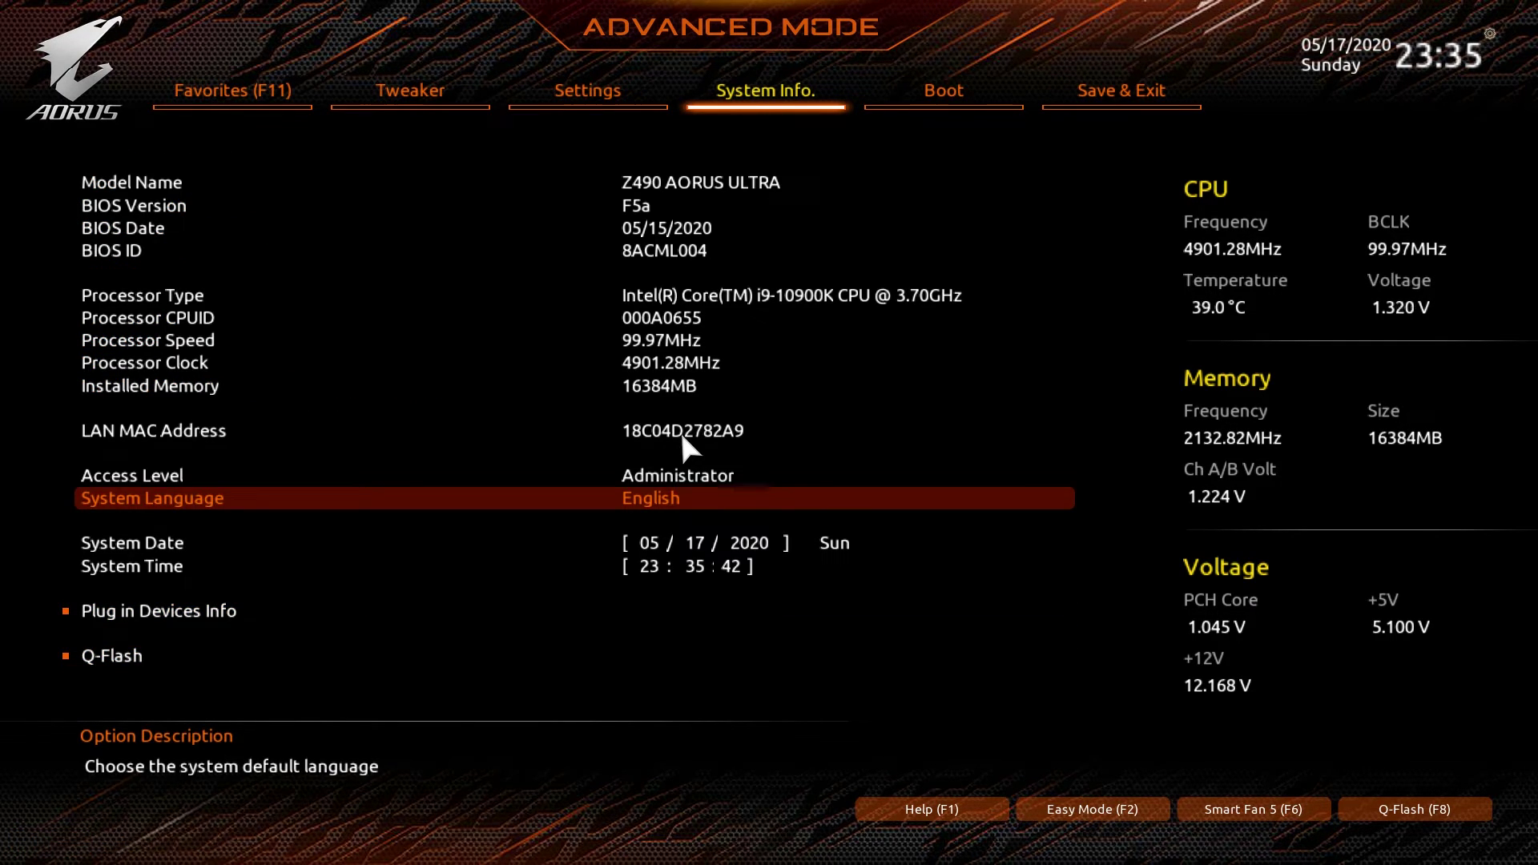
Step: Go through the Boot tab: Windows Boot Manager as Boot Option #1, CSM Support Disabled
key(Right)
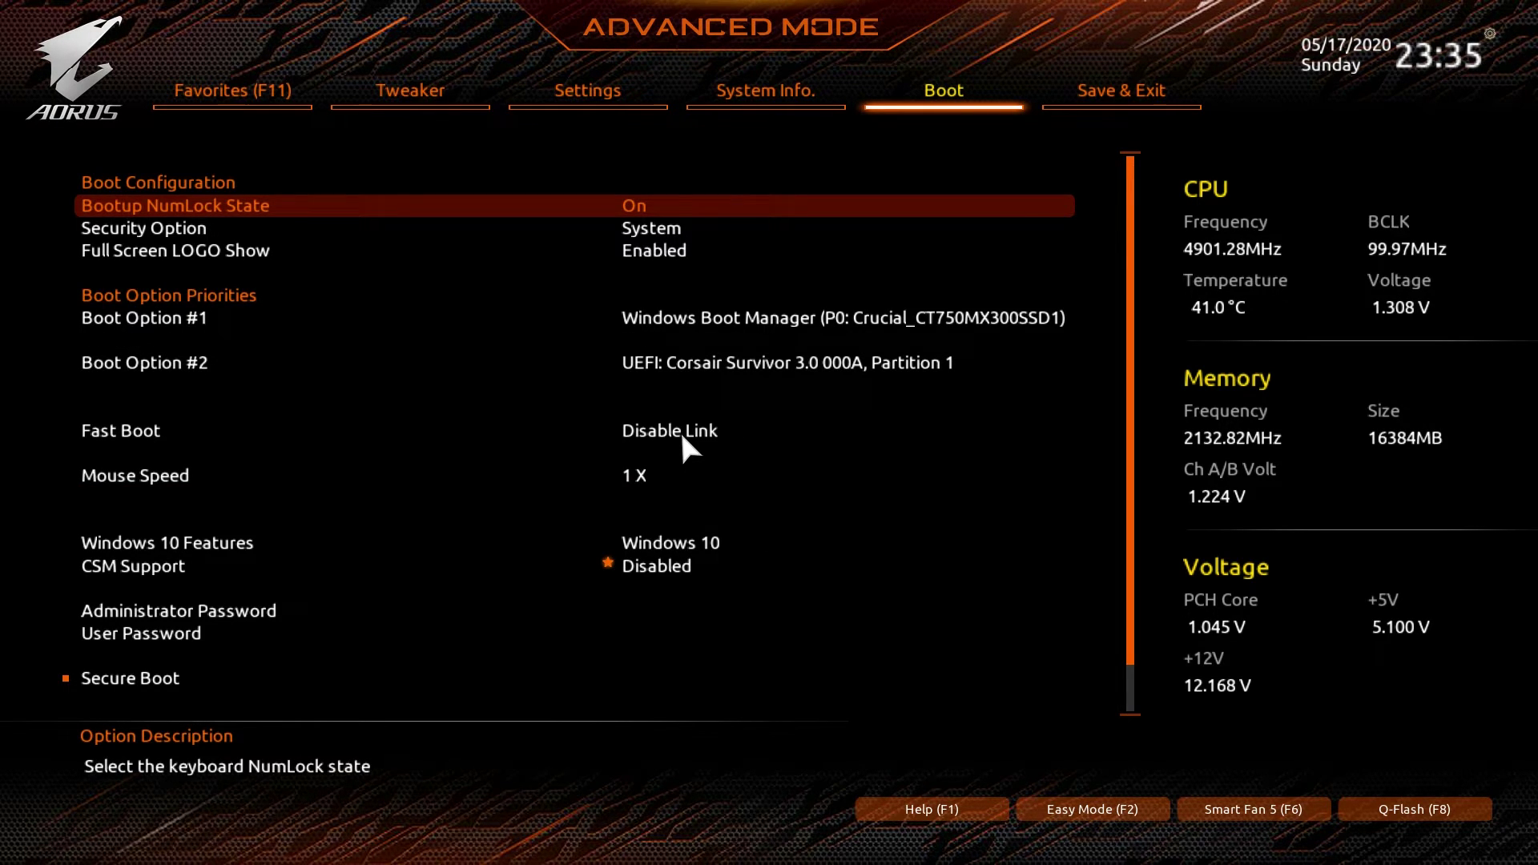
key(Down)
key(Down)
key(Down)
key(Down)
key(Down)
key(Down)
key(Down)
key(Down)
key(Down)
key(Down)
key(Down)
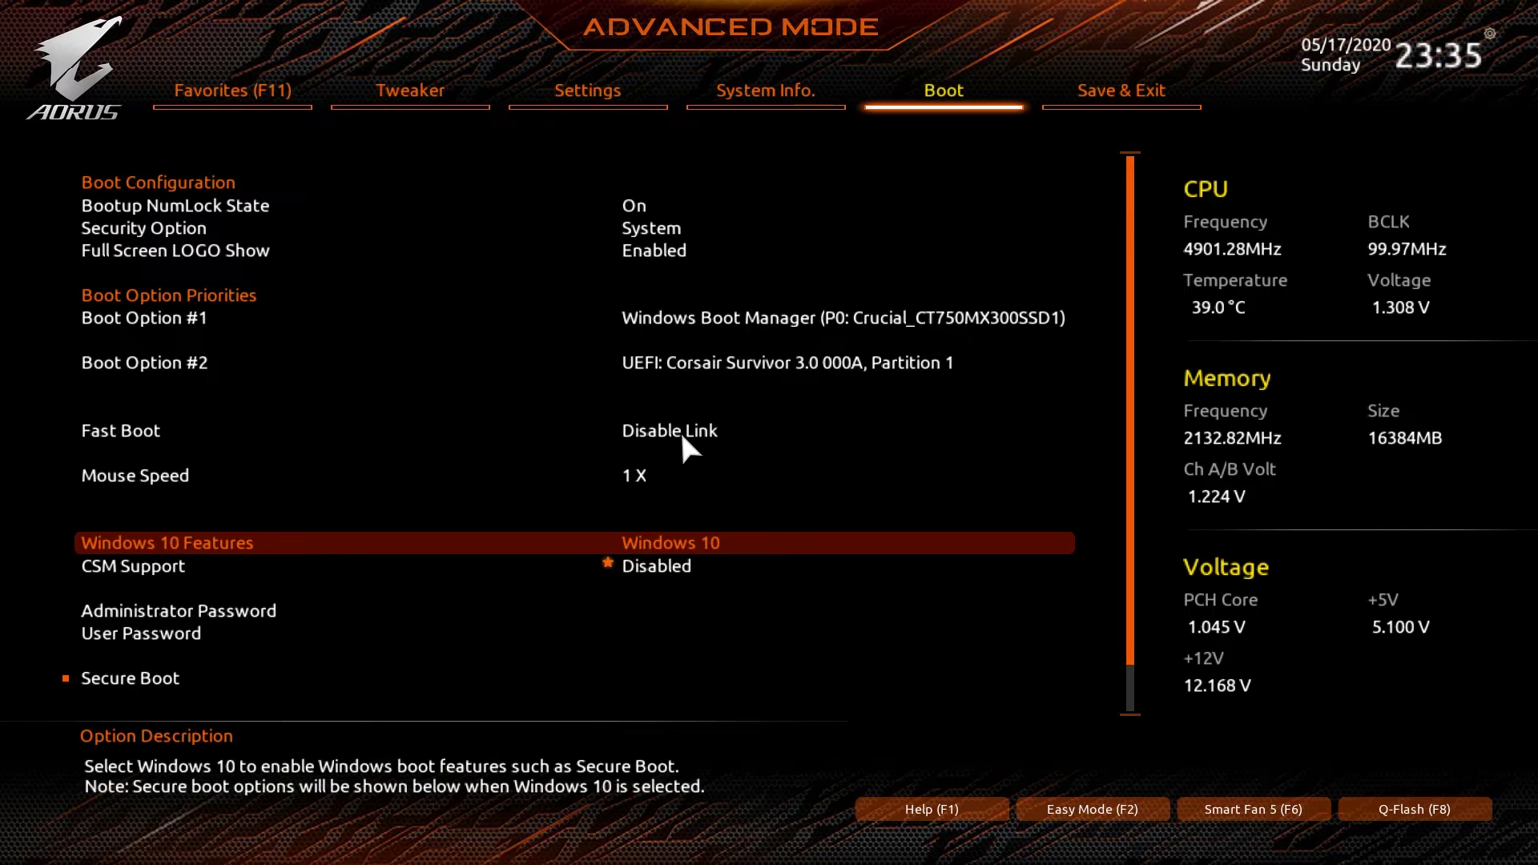
key(Down)
key(Down)
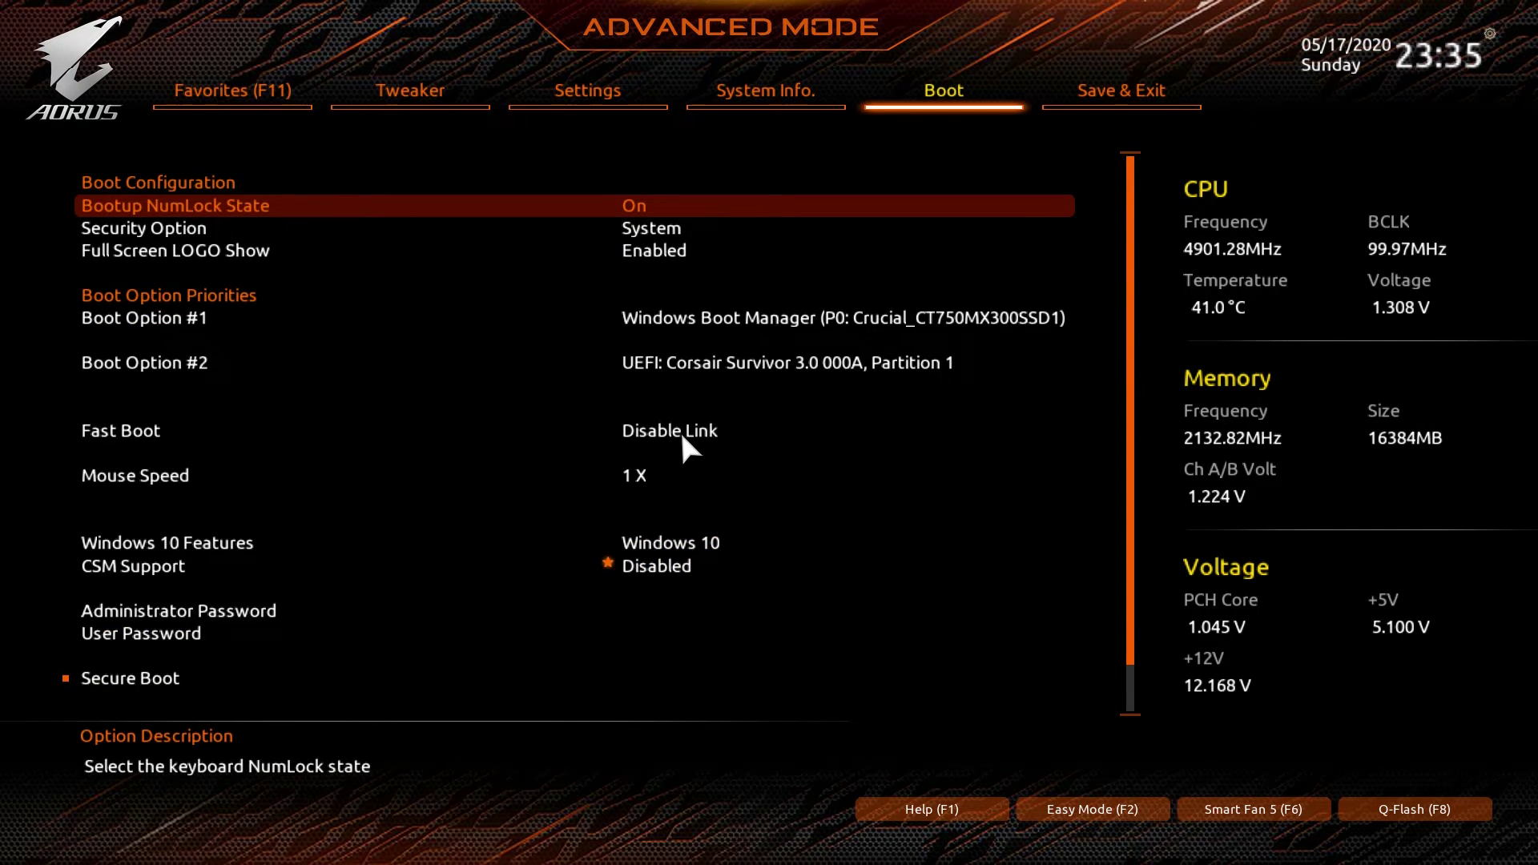
Step: Browse the Save & Exit tab from Load Optimized Defaults down to the Corsair boot override entry
key(Right)
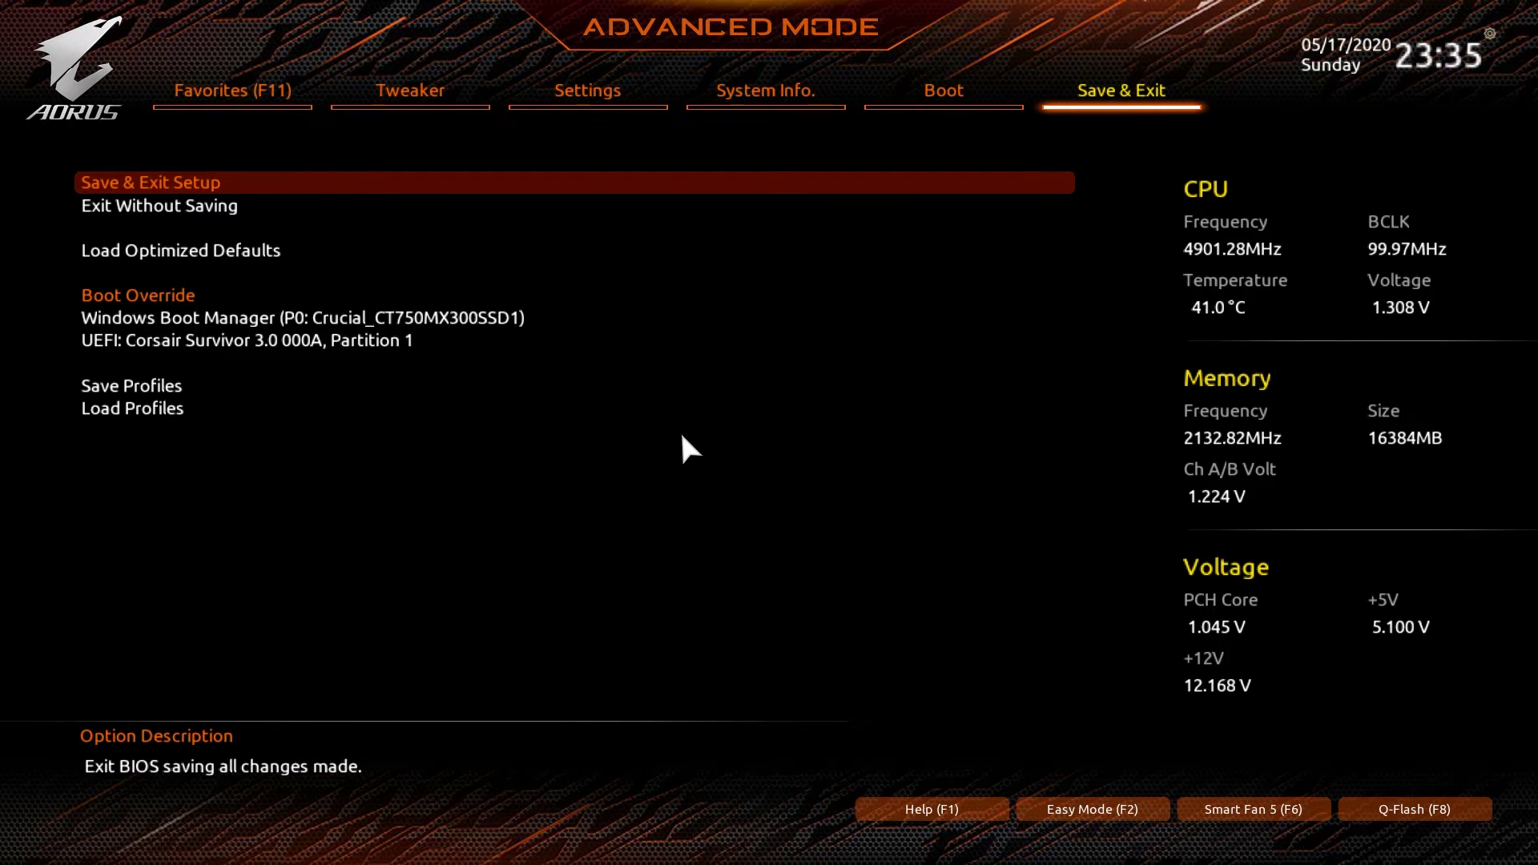
key(Down)
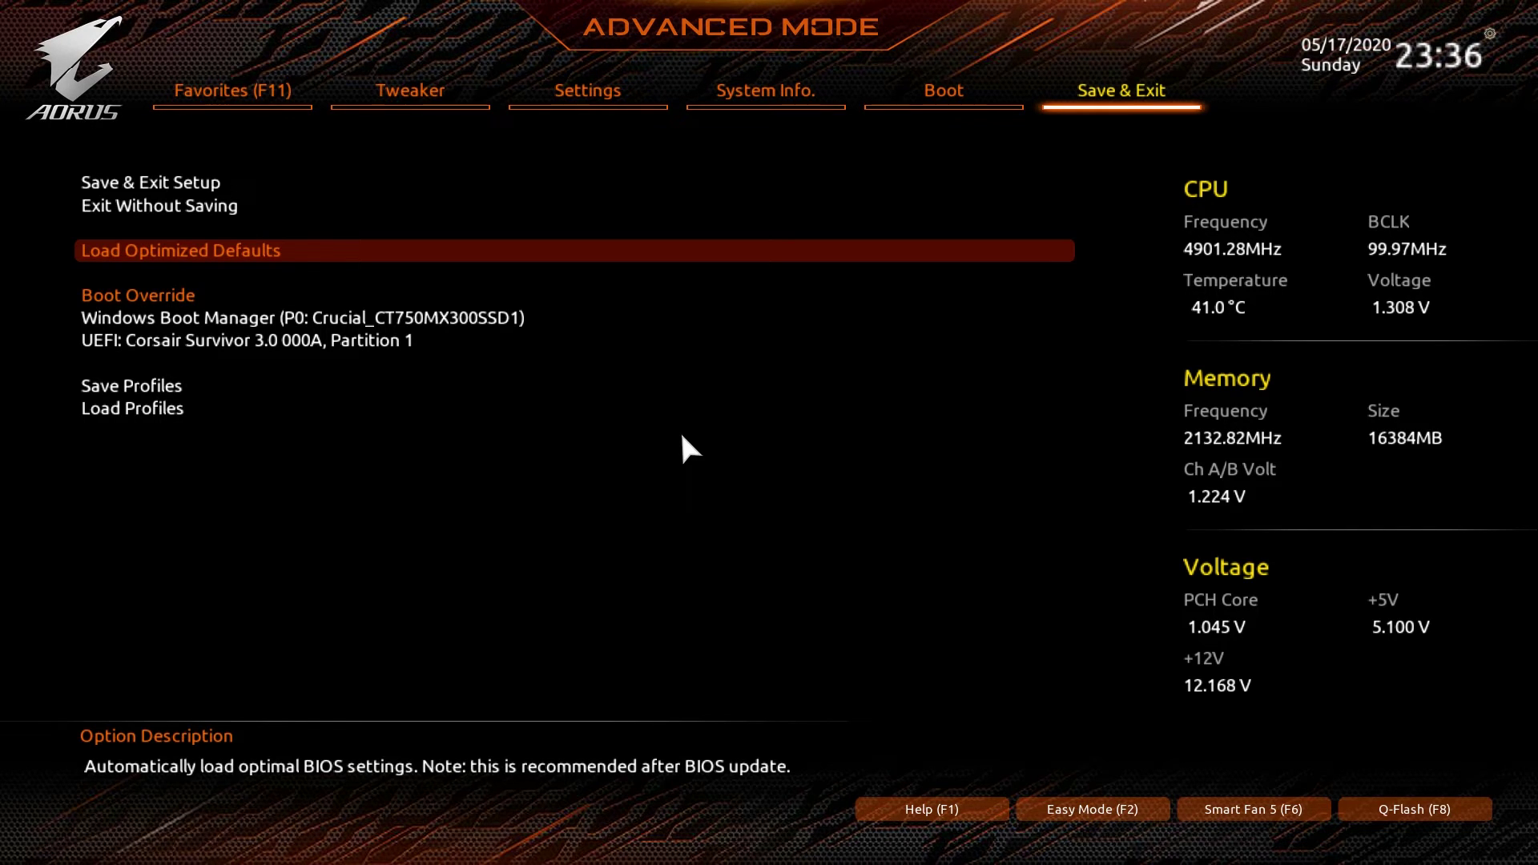
key(Down)
key(Down)
key(Down)
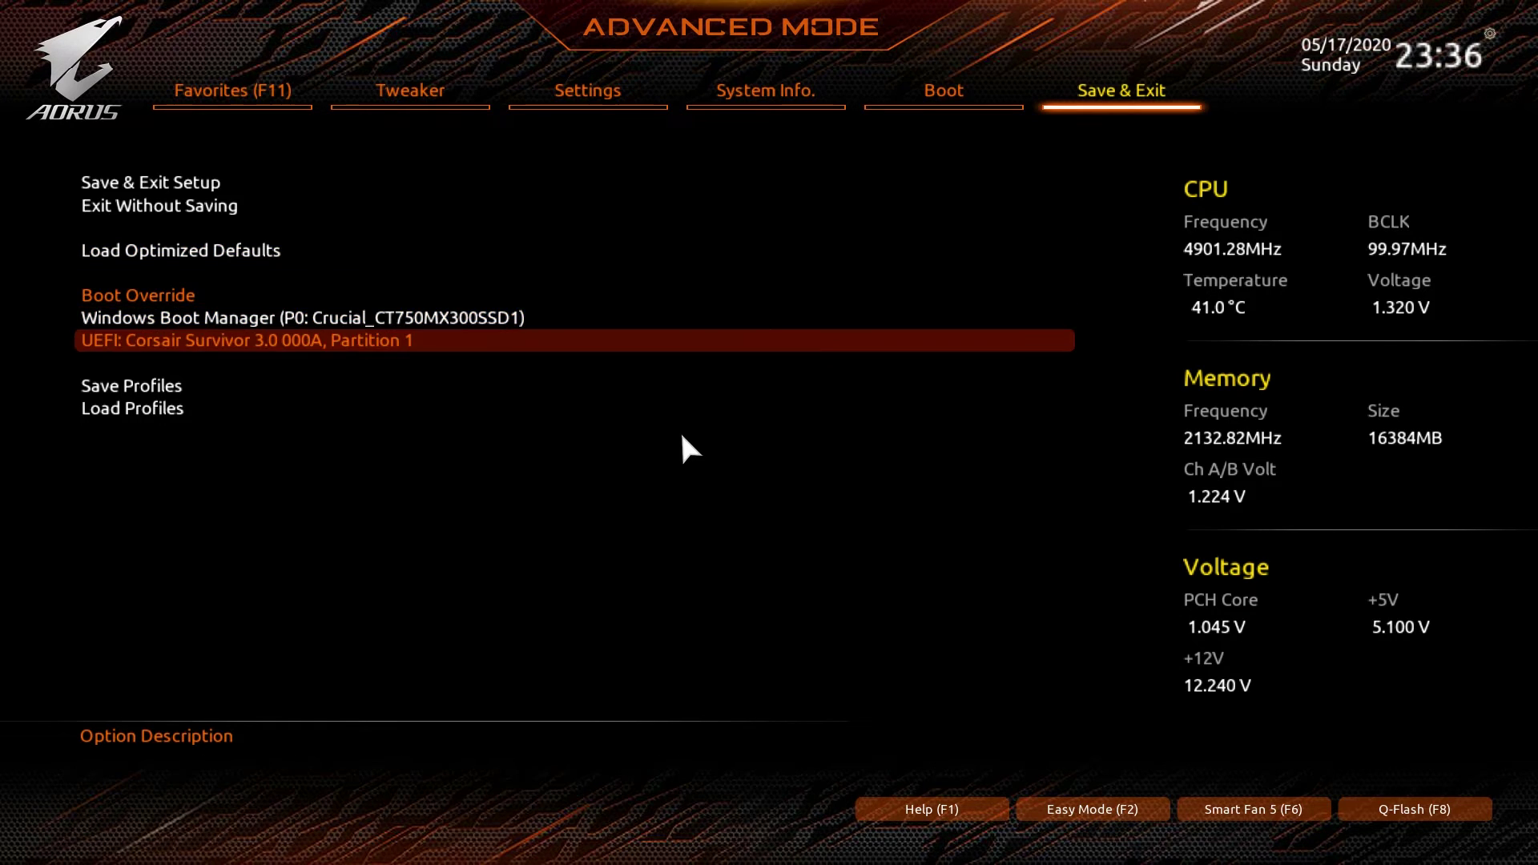
key(Up)
key(F2)
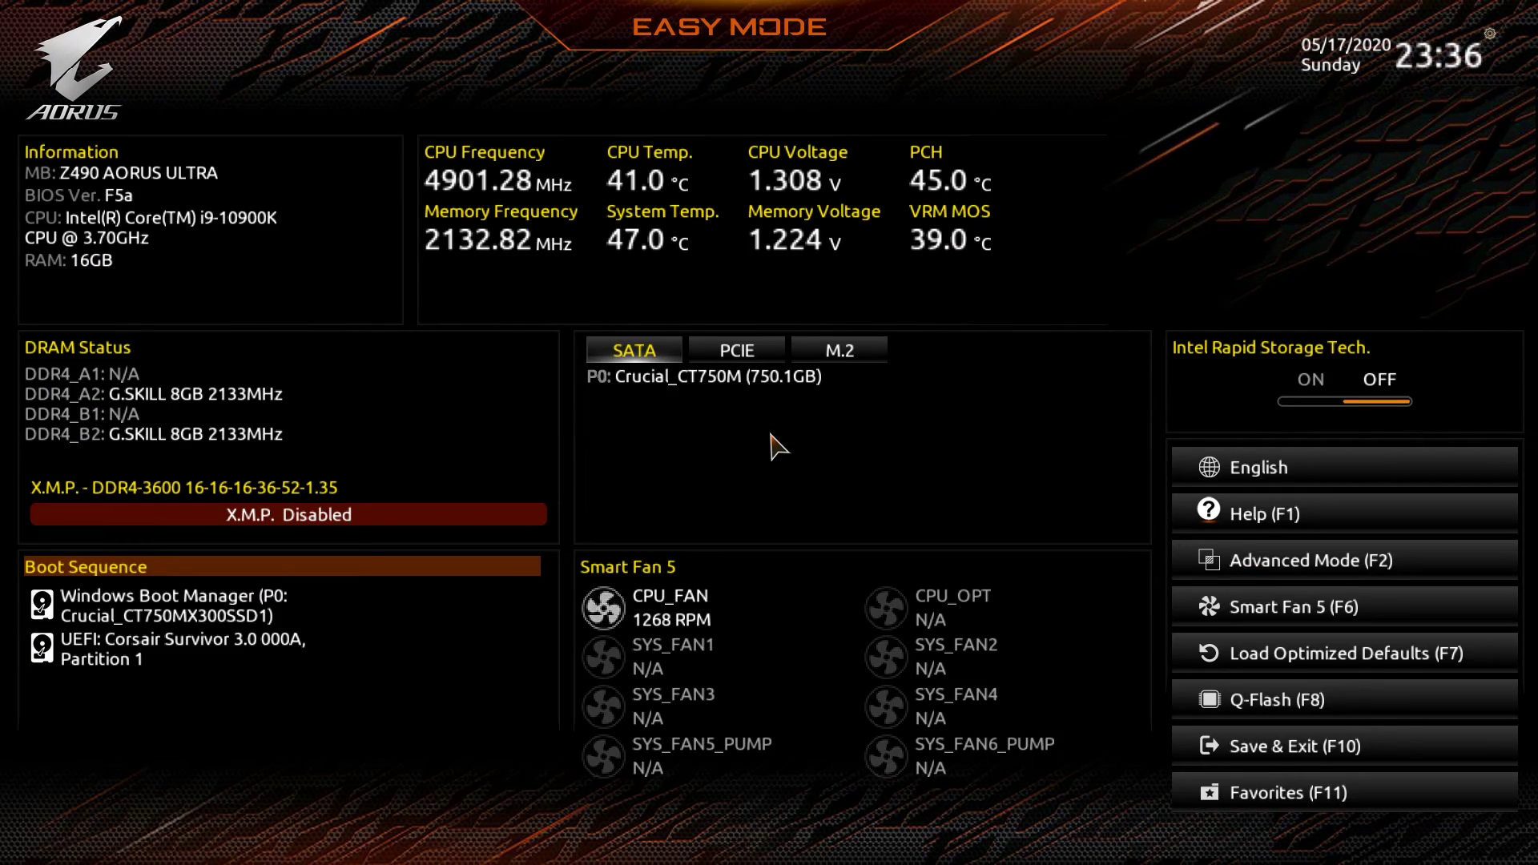